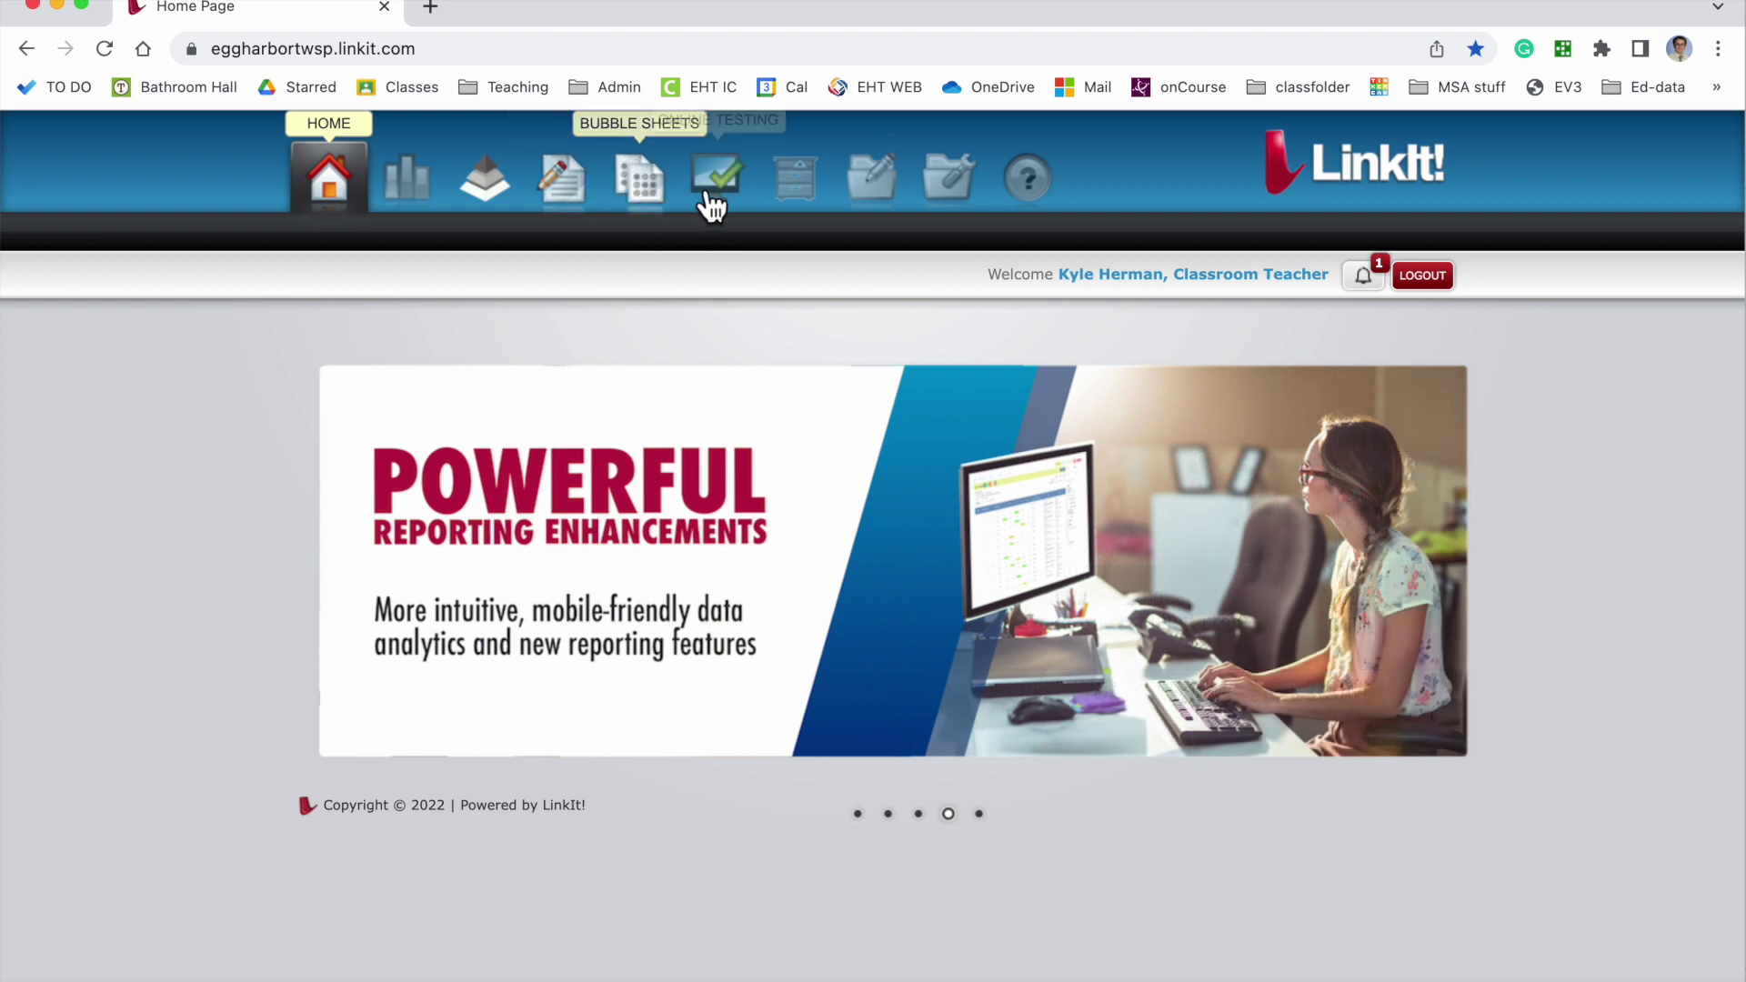
- Open the online test assignment page and set the grade to 9-12 and the subject to Science
mouse_move(711, 205)
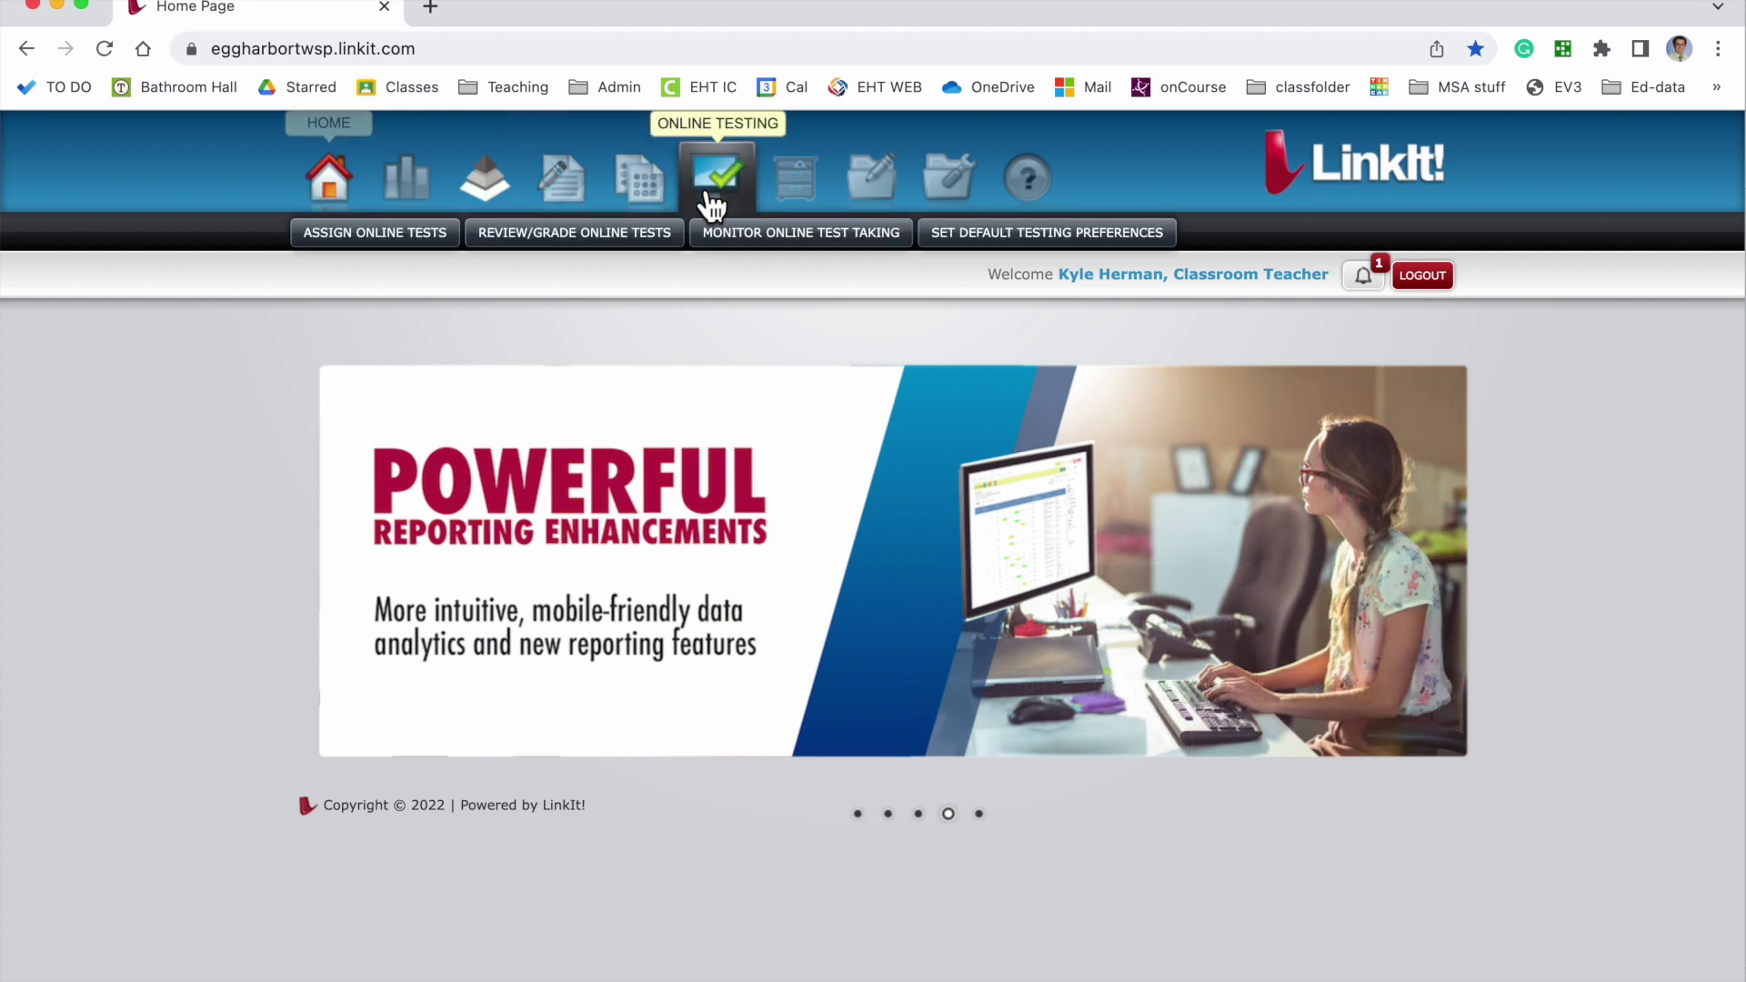
click(385, 244)
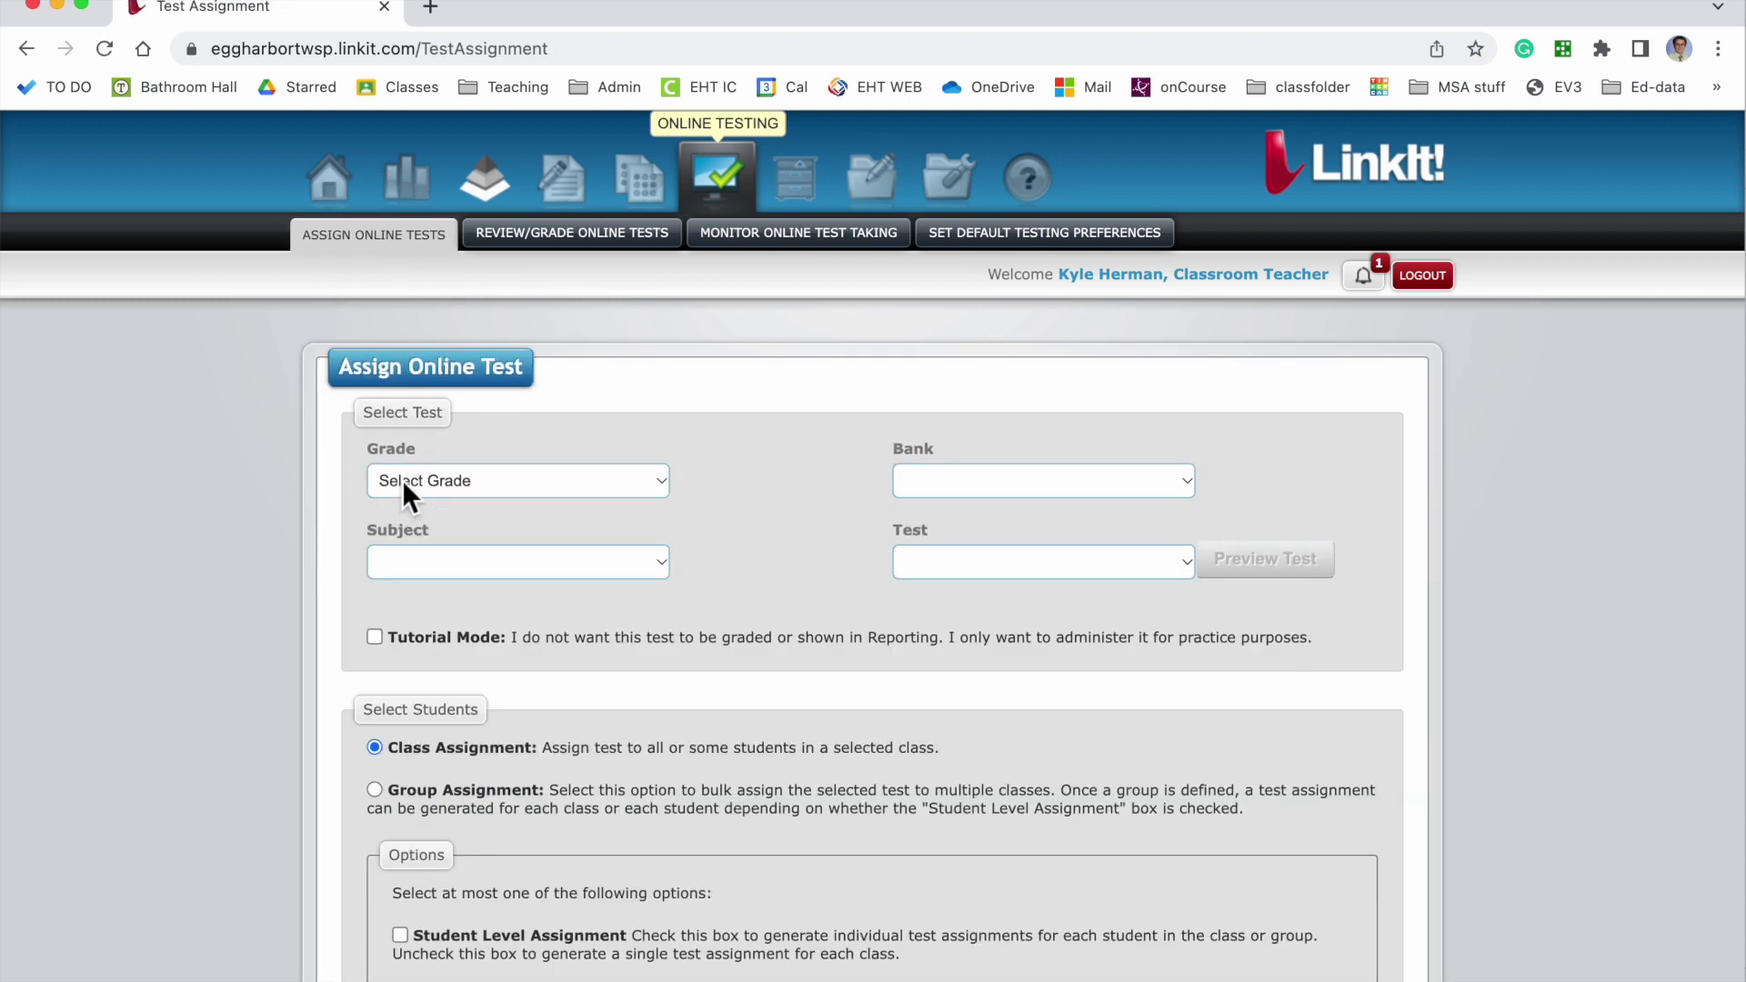
click(603, 494)
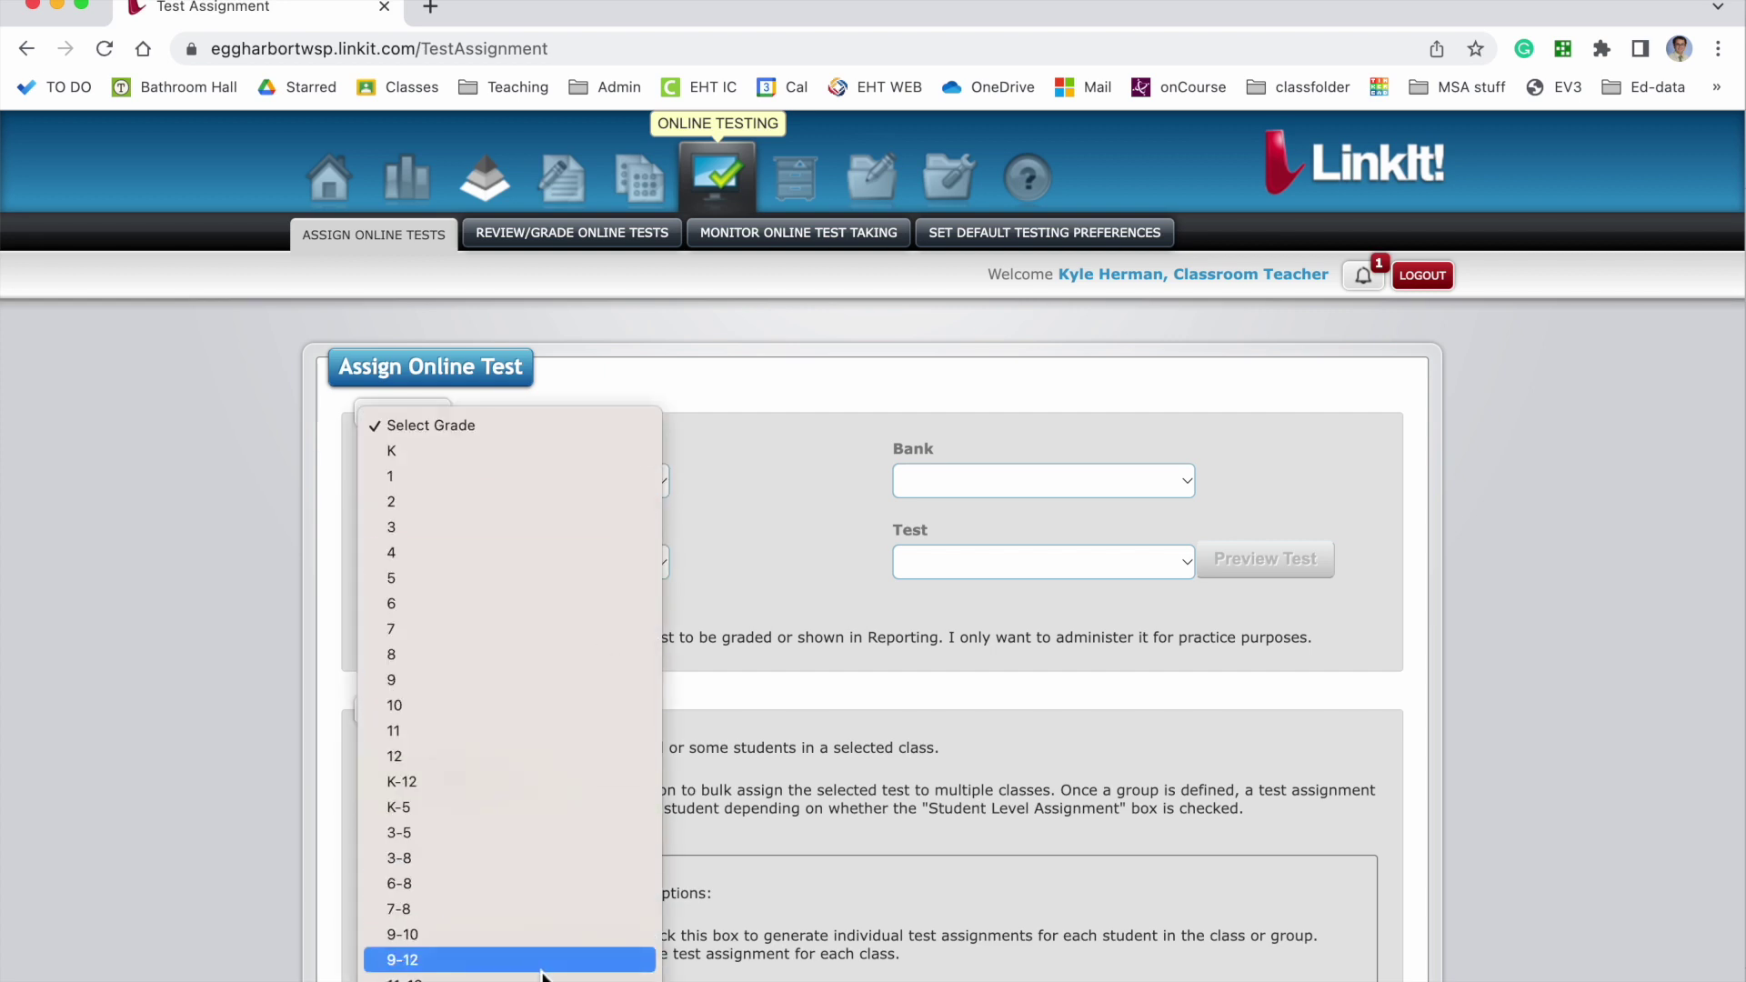
click(544, 964)
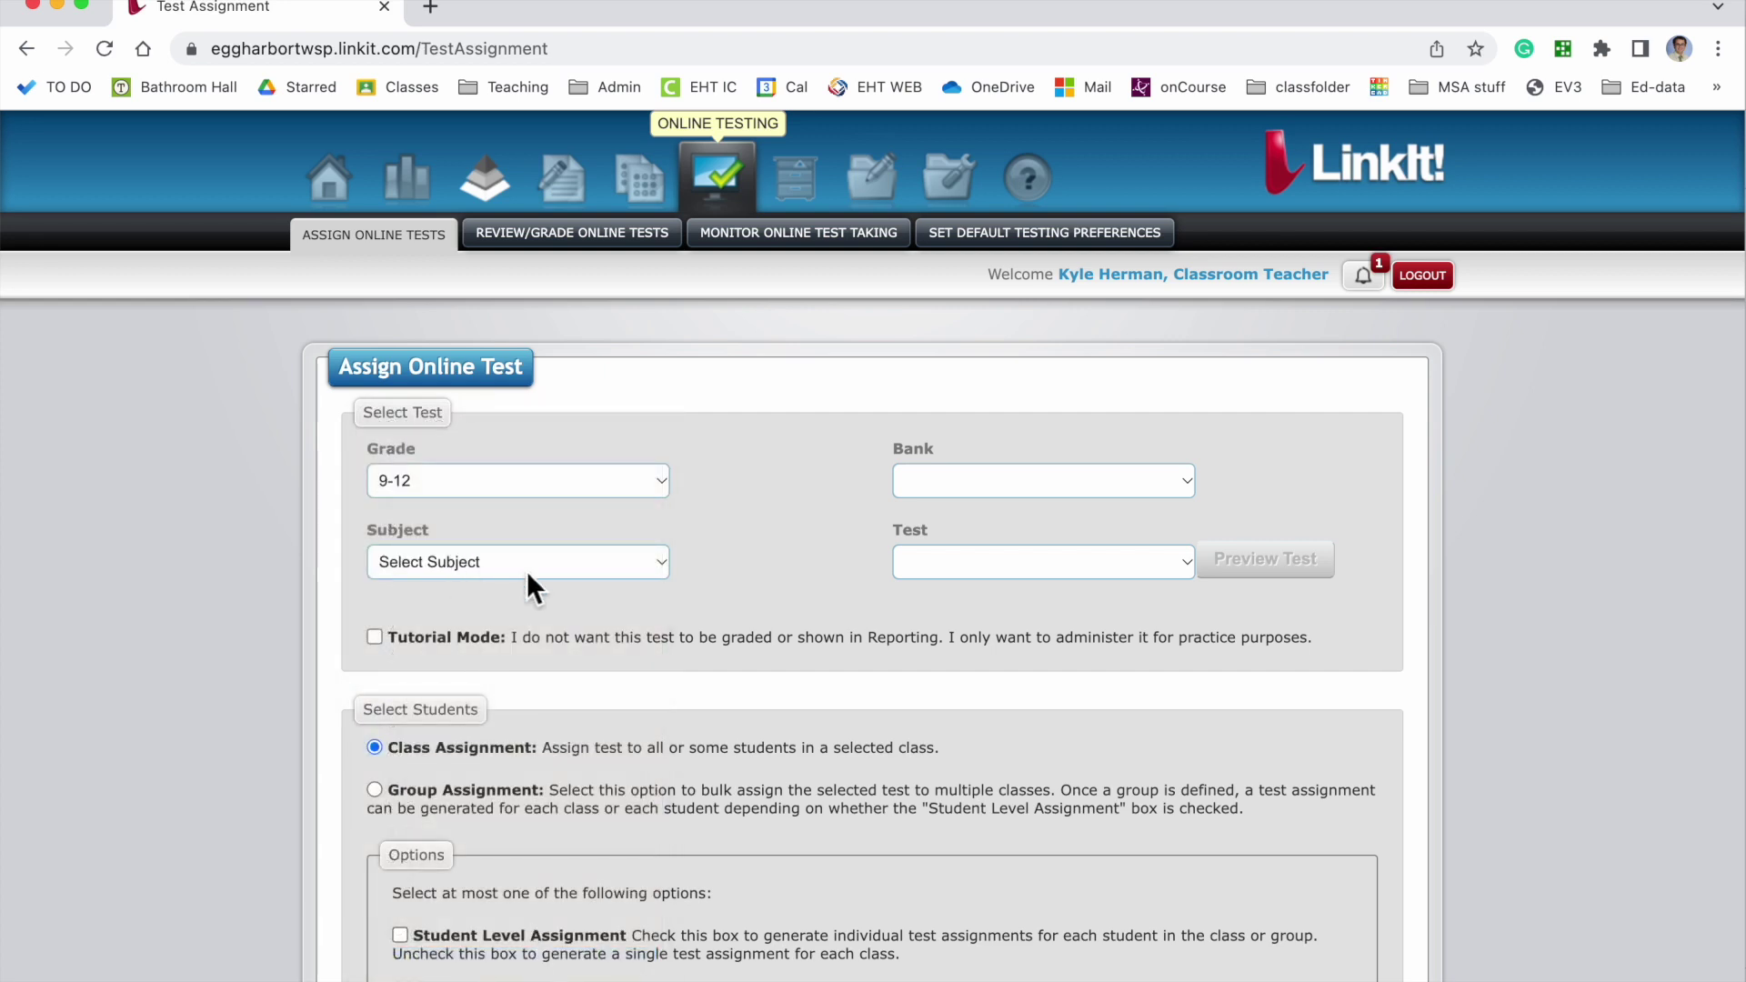
click(527, 571)
click(506, 736)
- Choose the 22-23 EHTHS MSA Science 2.0 bank and its test 22-23 MSA HN Science 2.0 MP1 1 Biology Chapter 2 original version
click(1003, 483)
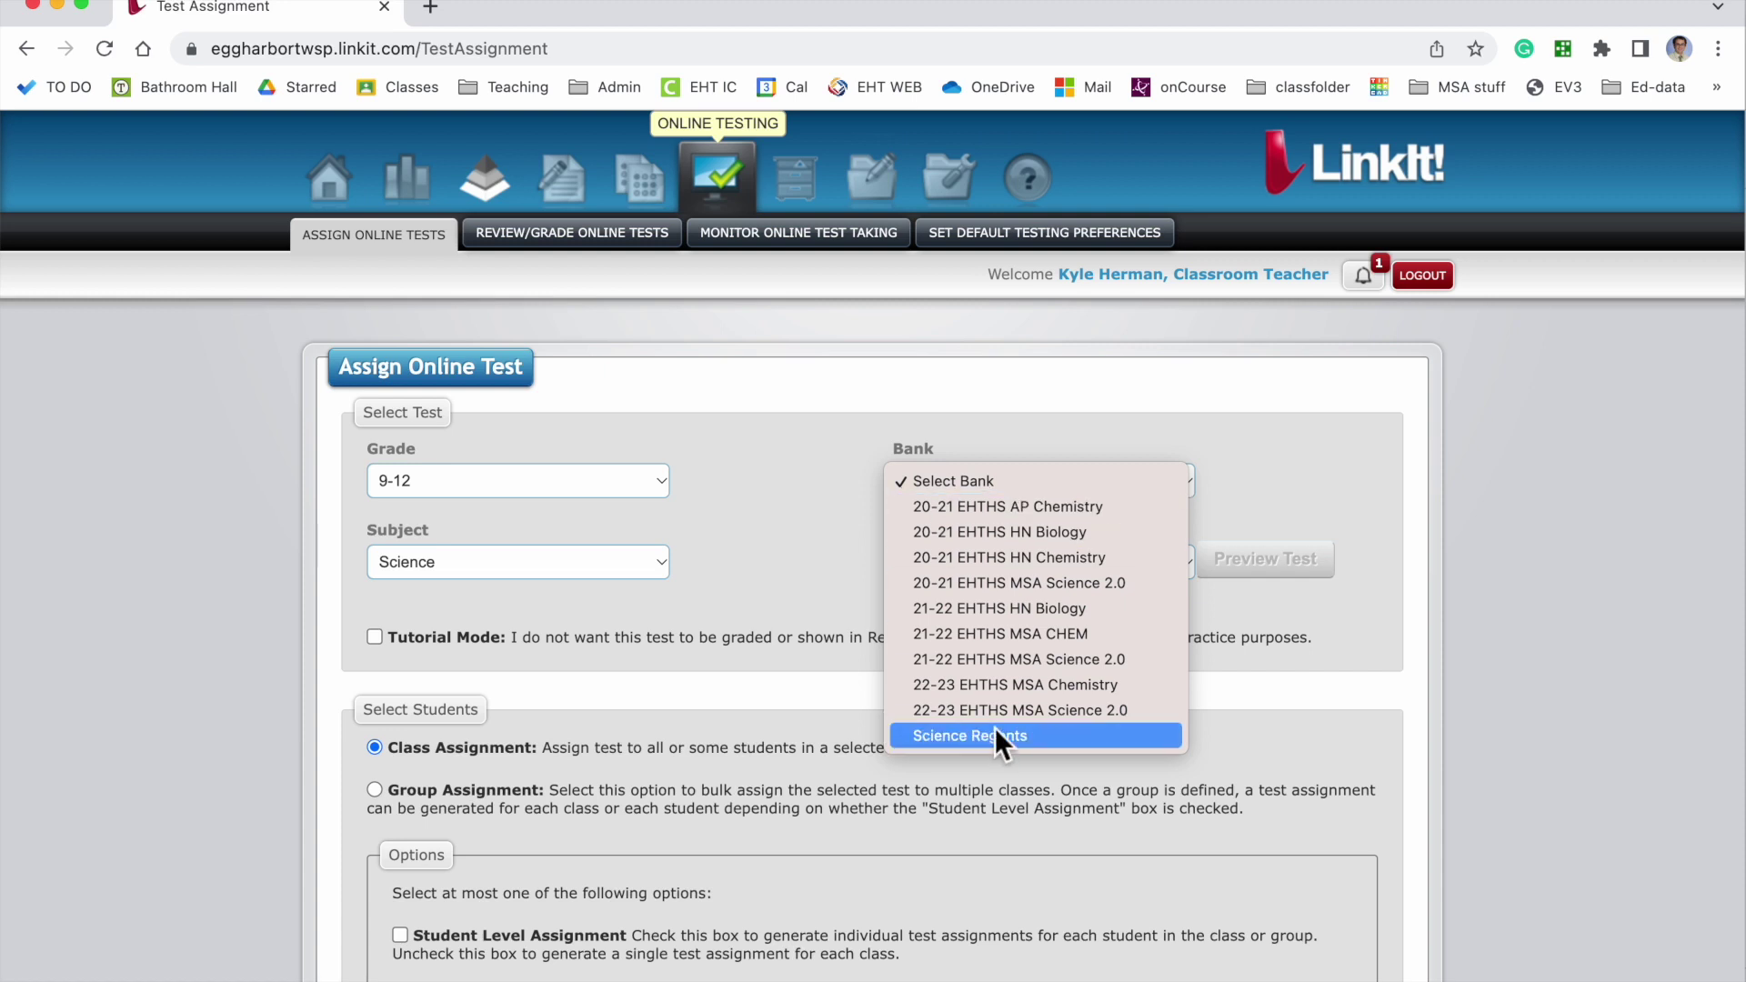
click(1023, 707)
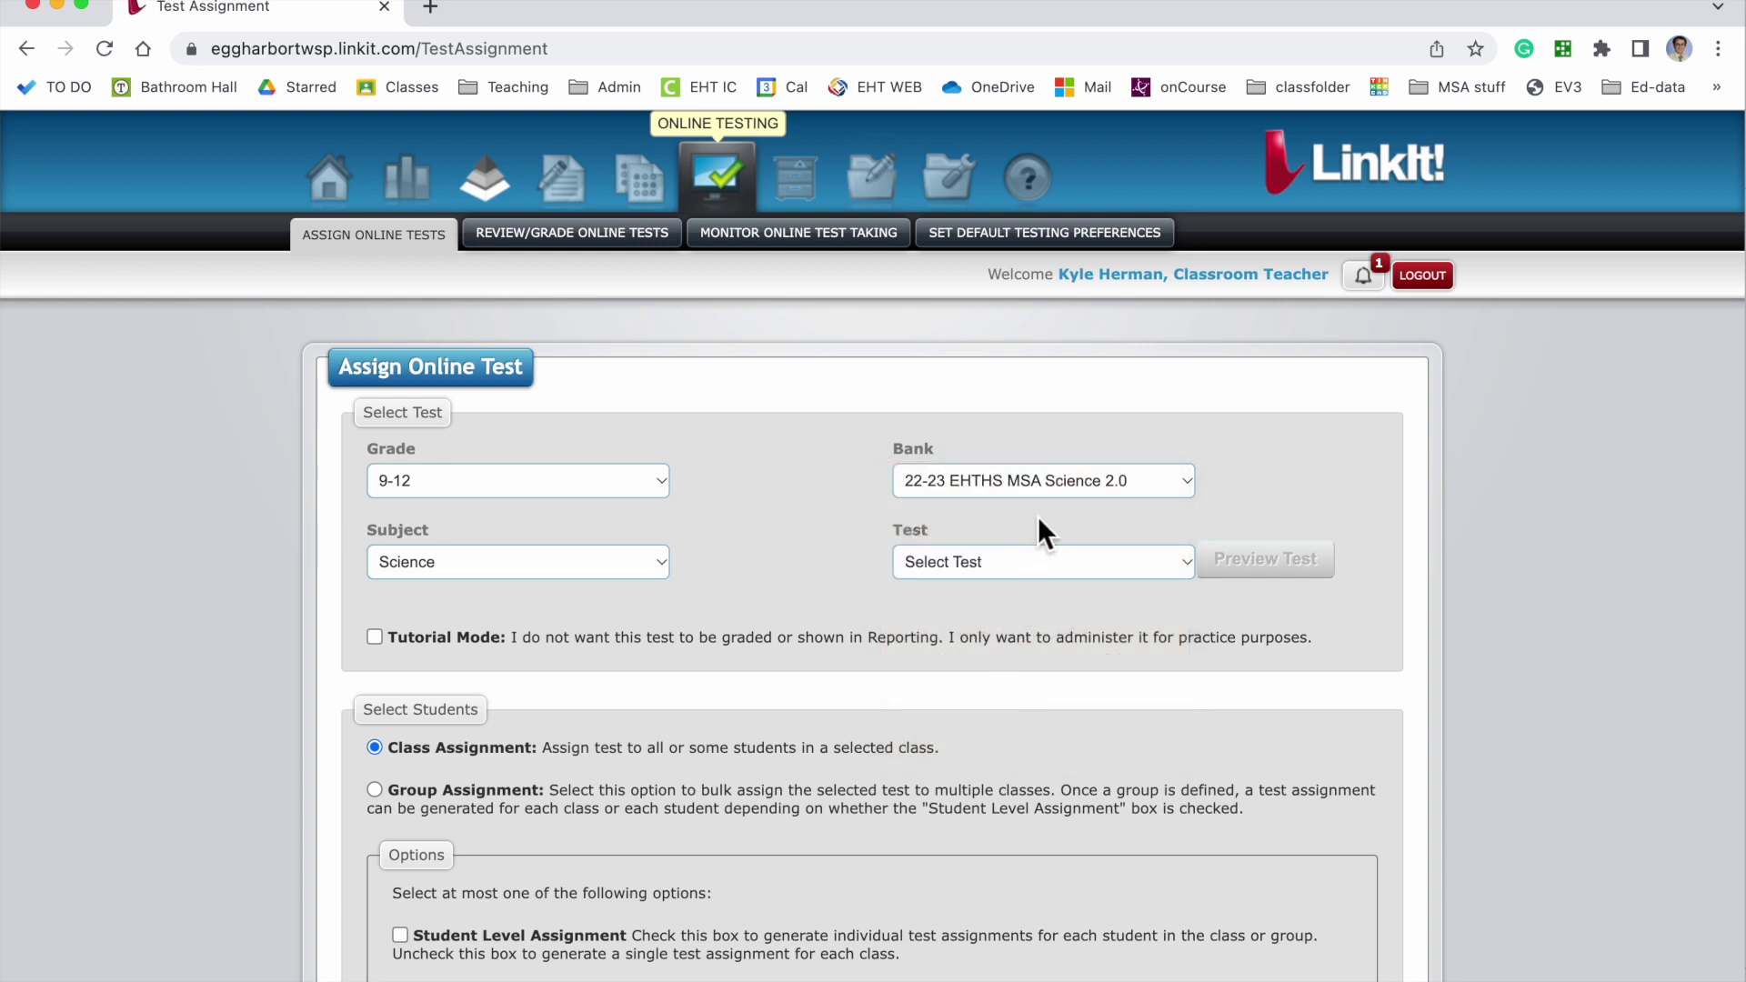
click(1037, 559)
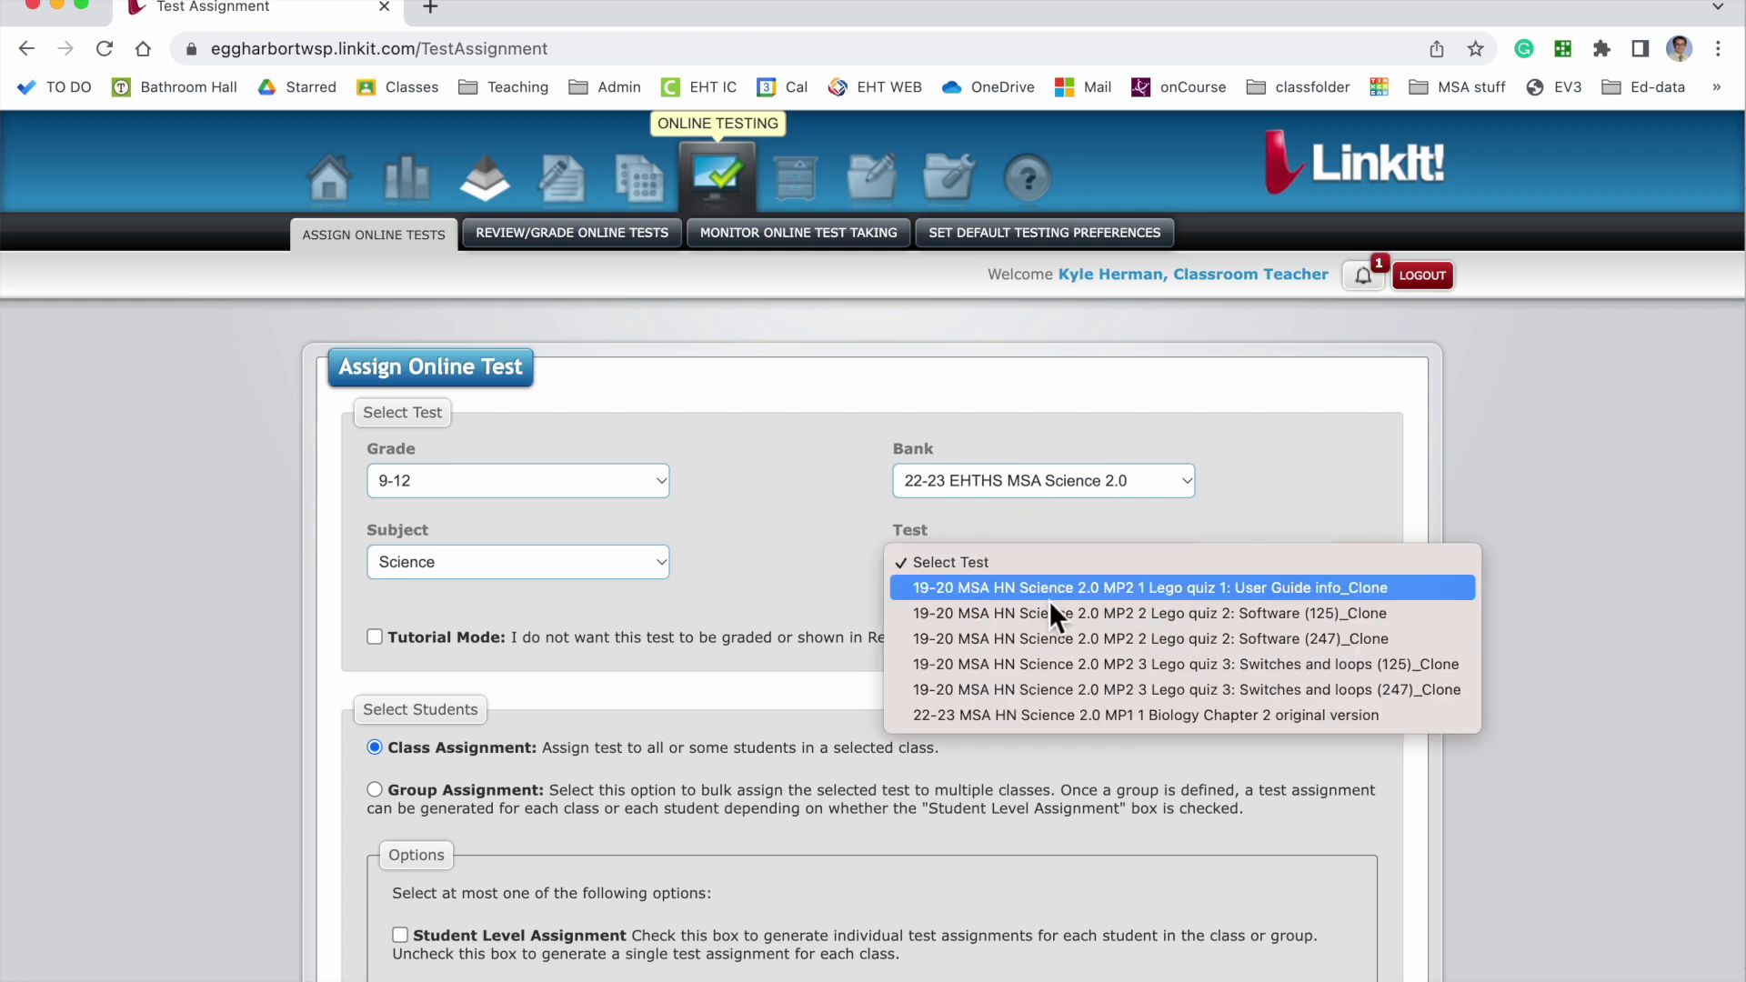
click(1083, 715)
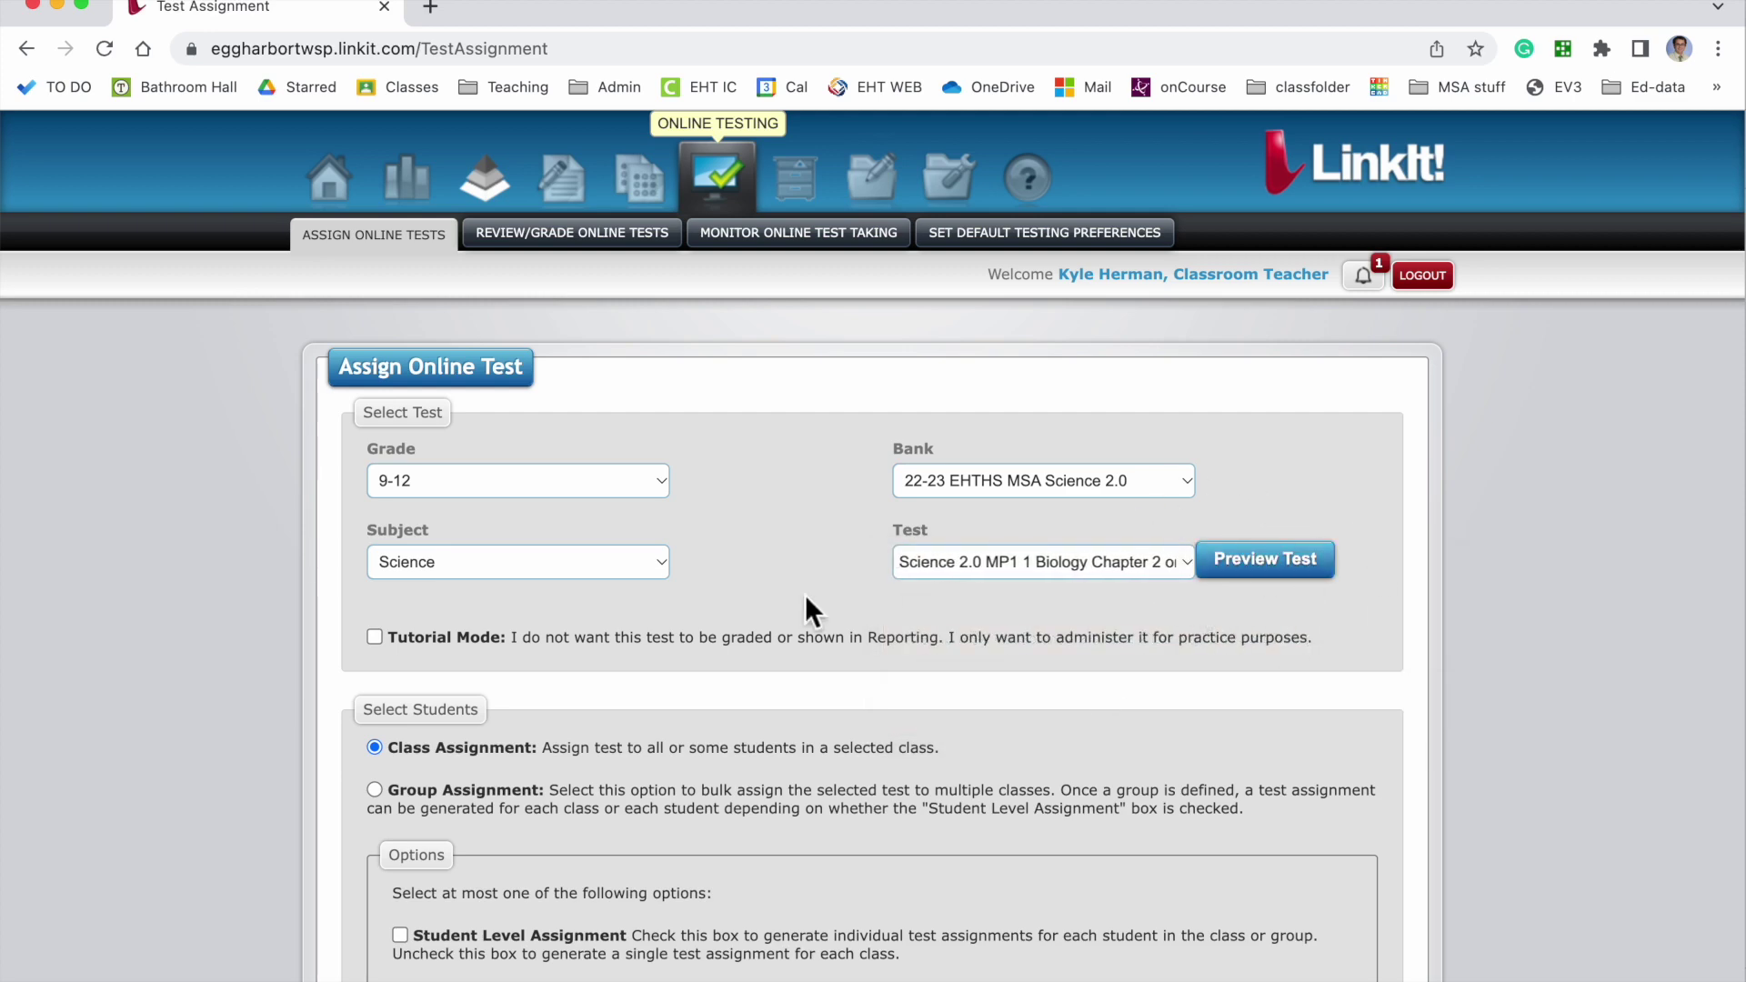
- Select the class HN Science 2.0 5201M-115 for the class assignment
scroll(805, 593, down, 2)
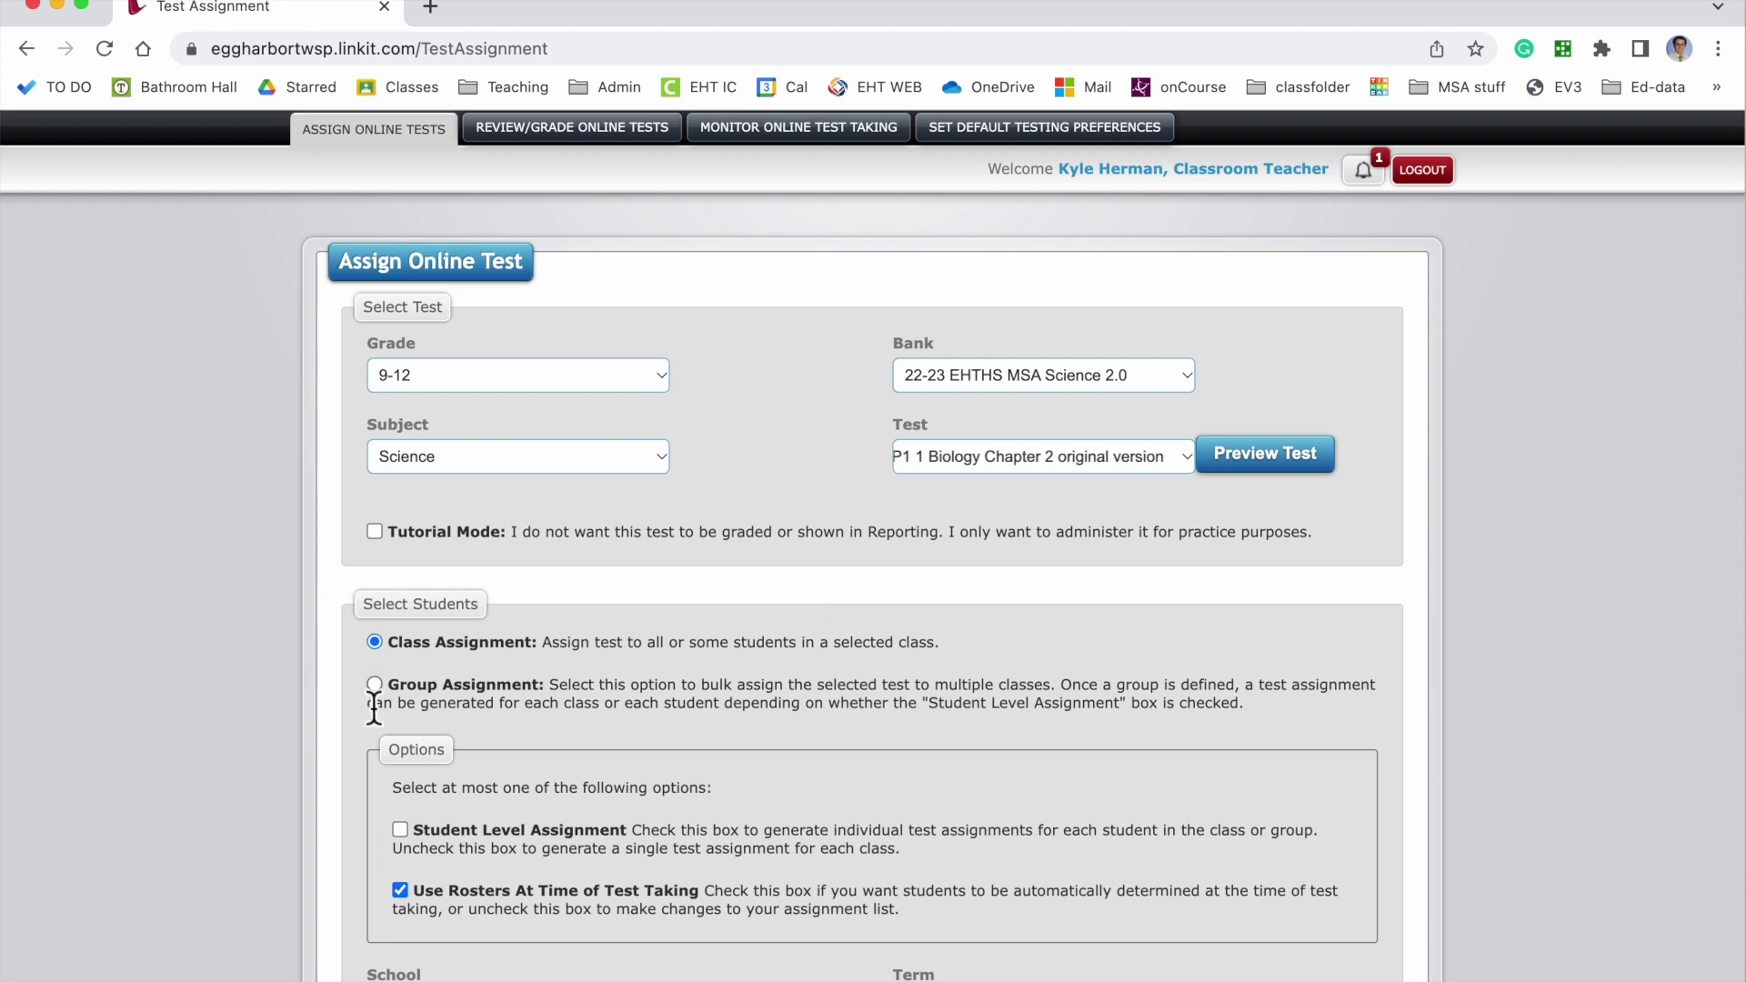
scroll(466, 947, down, 2)
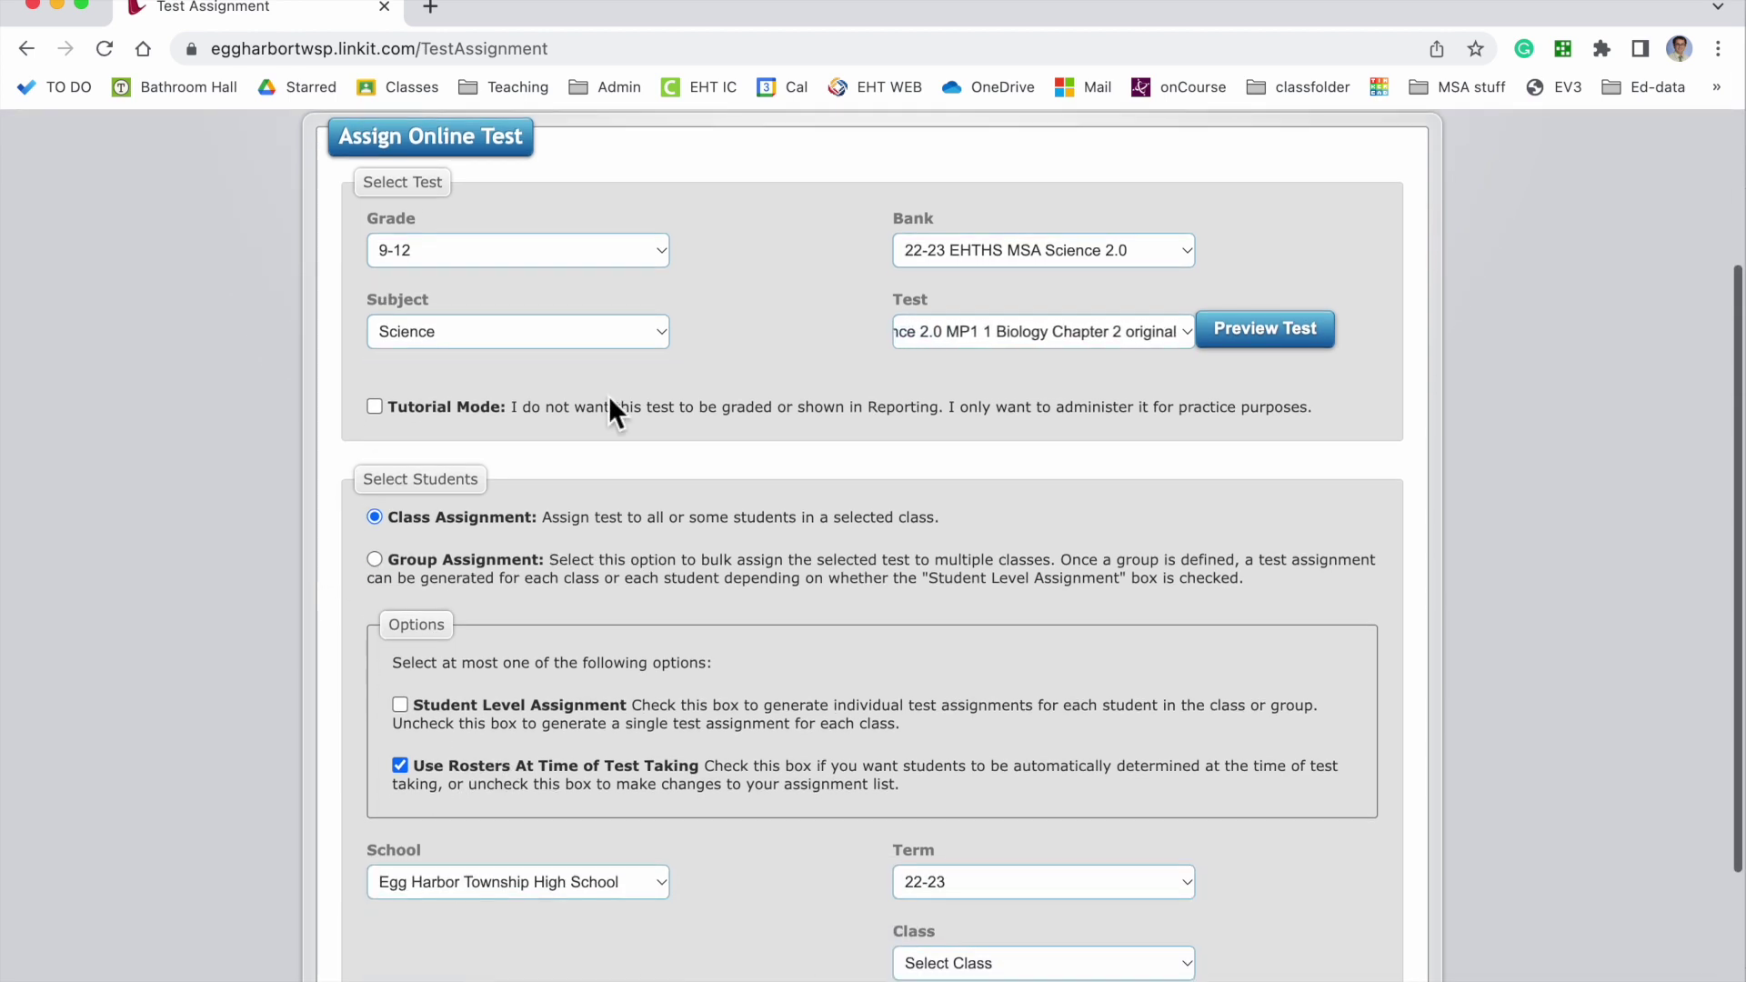
scroll(819, 950, down, 1)
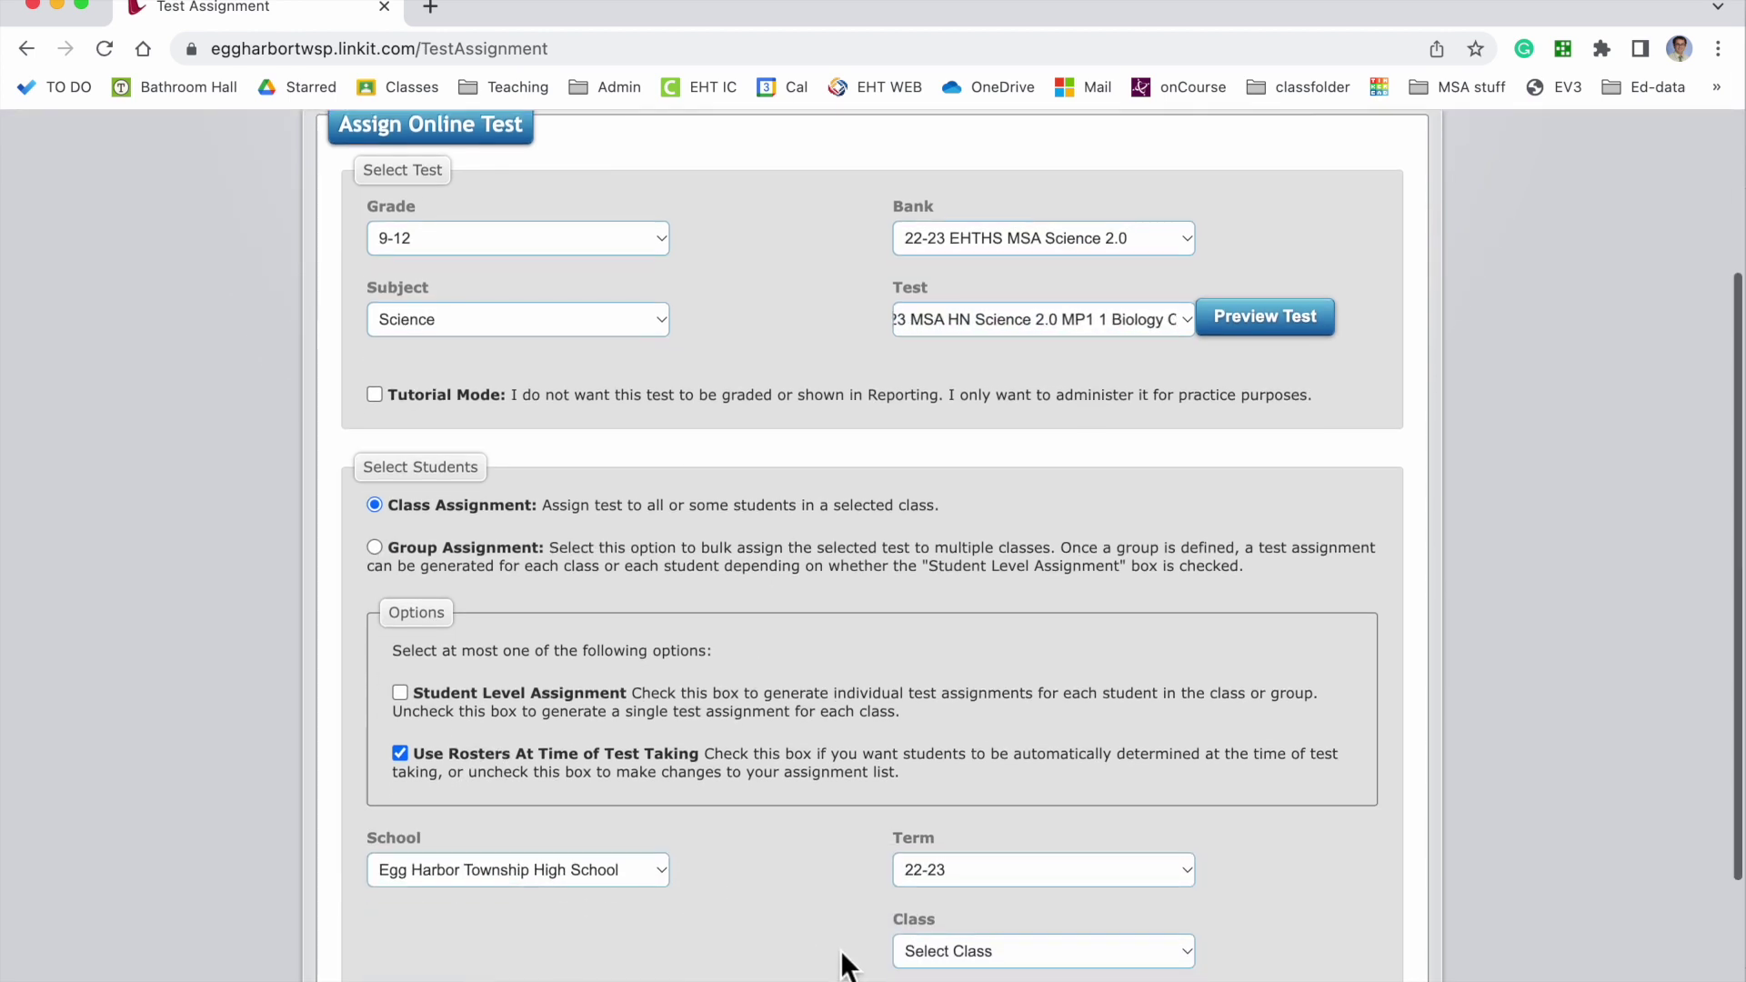
click(952, 943)
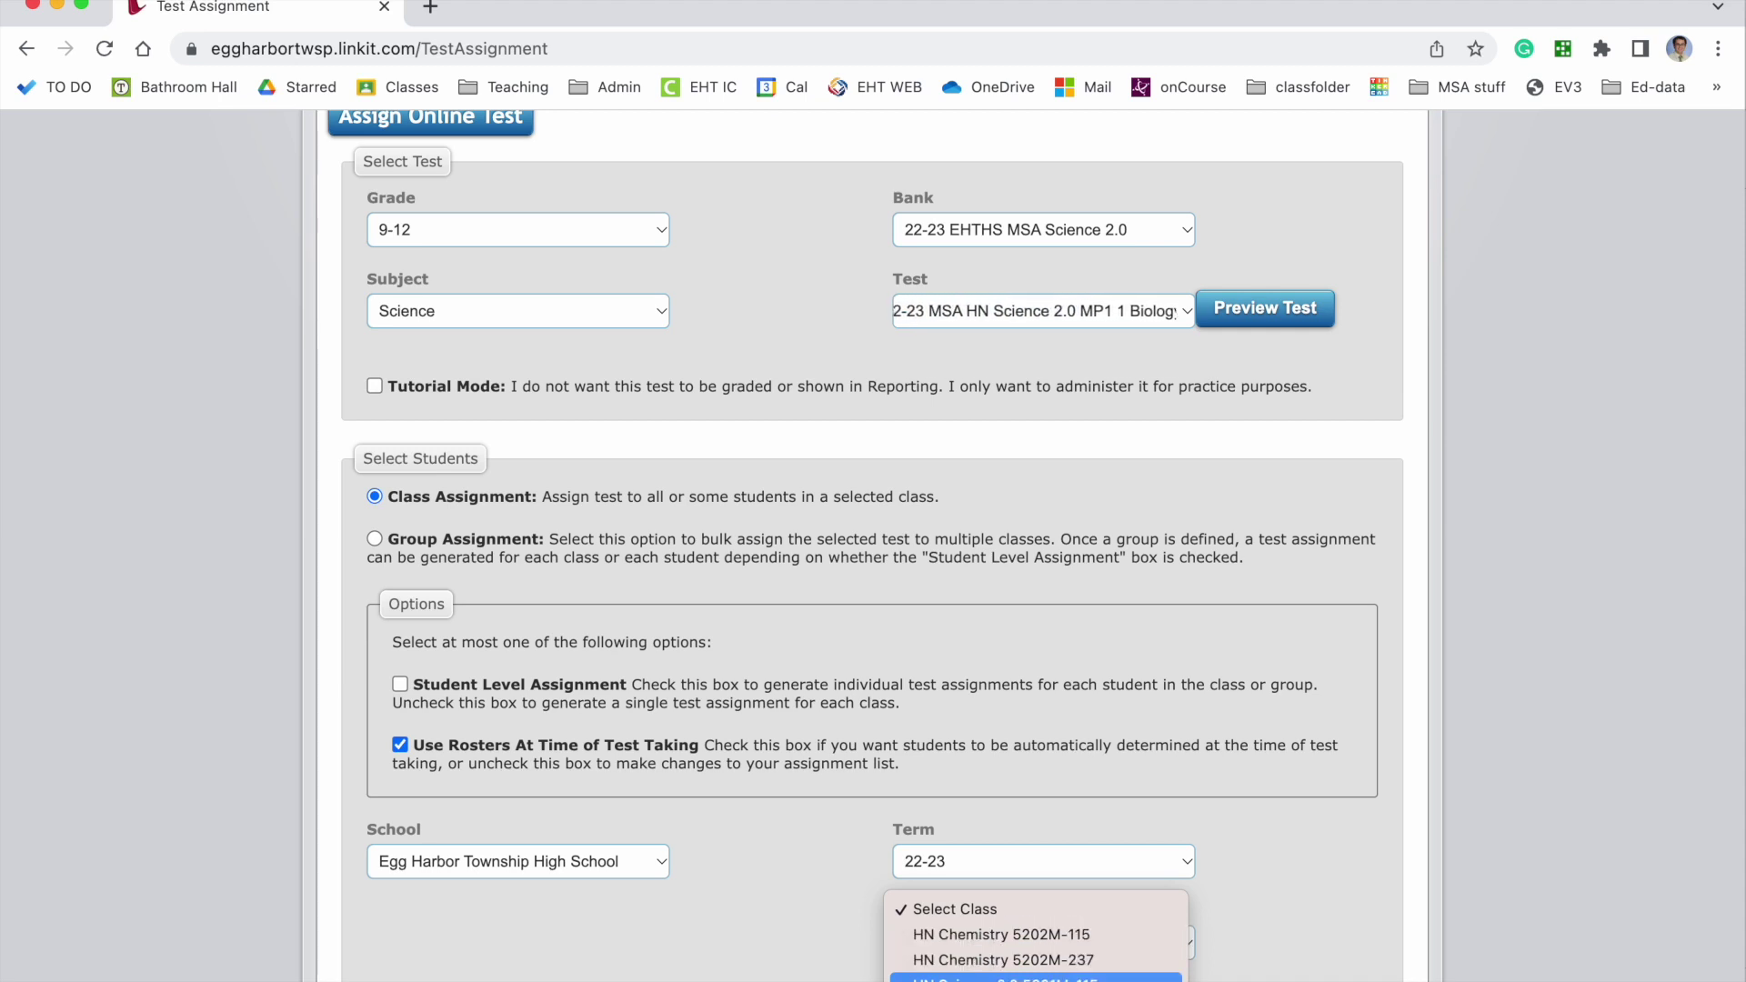
click(1000, 978)
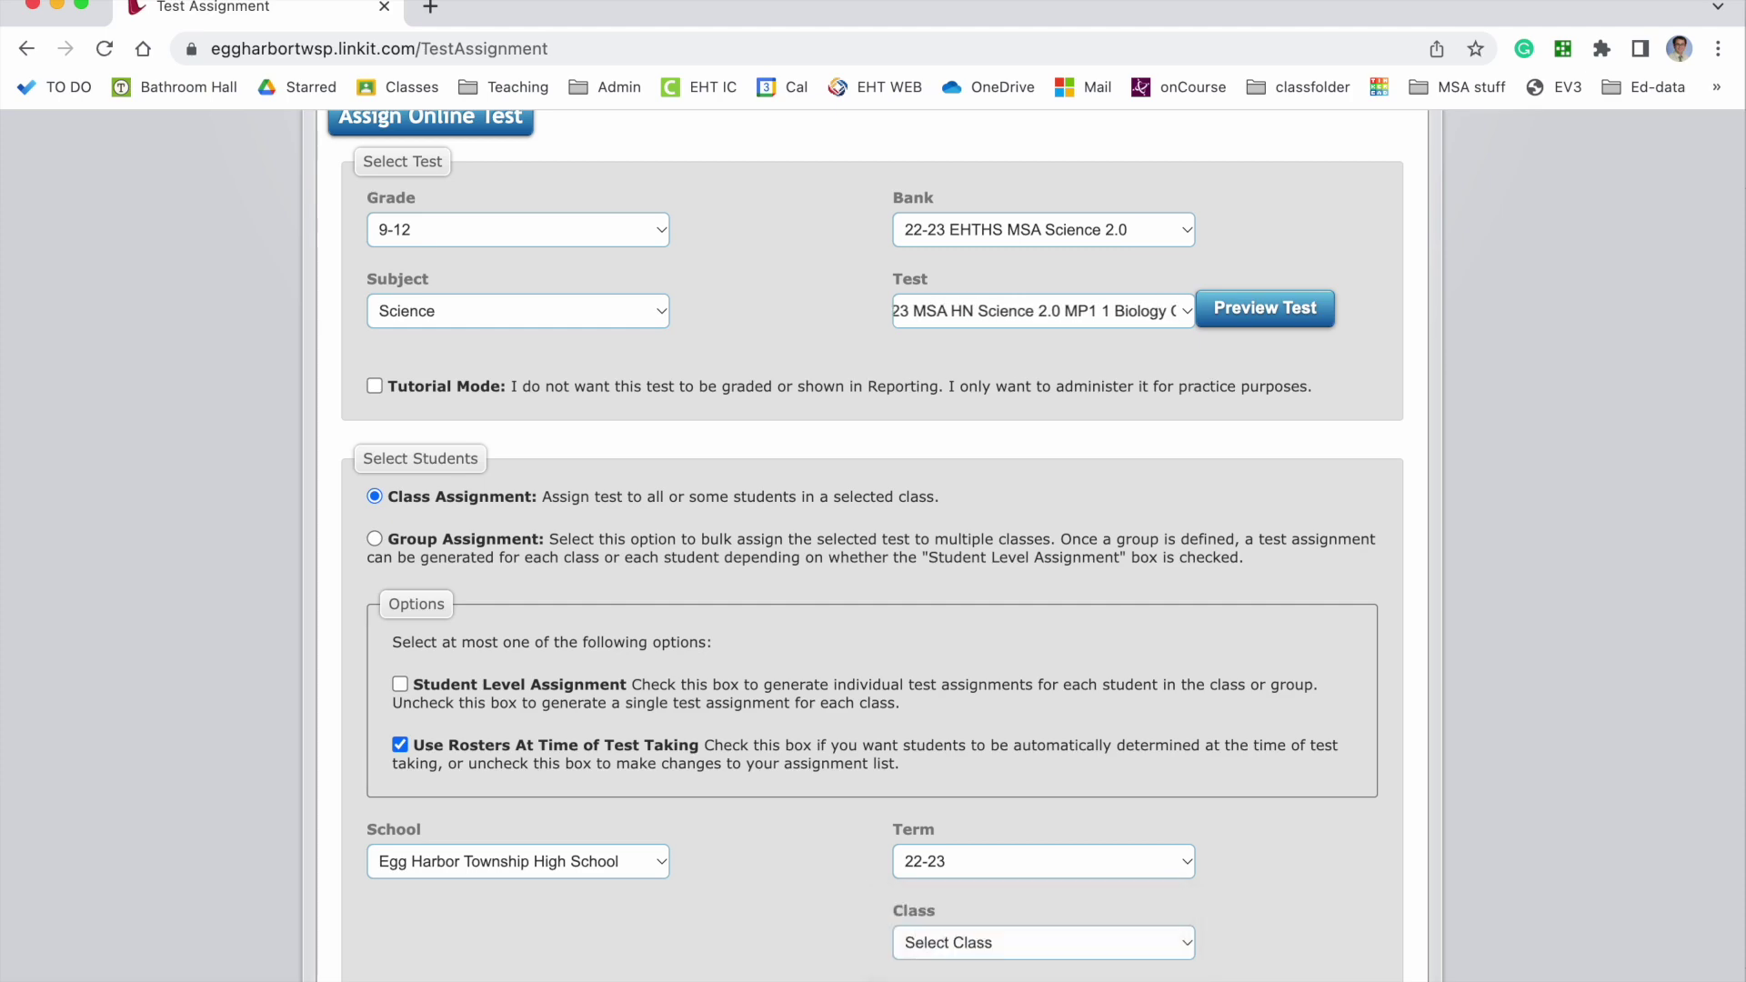
- Expand the preferences in effect for the test and review the Navigation/Display settings
scroll(805, 897, down, 3)
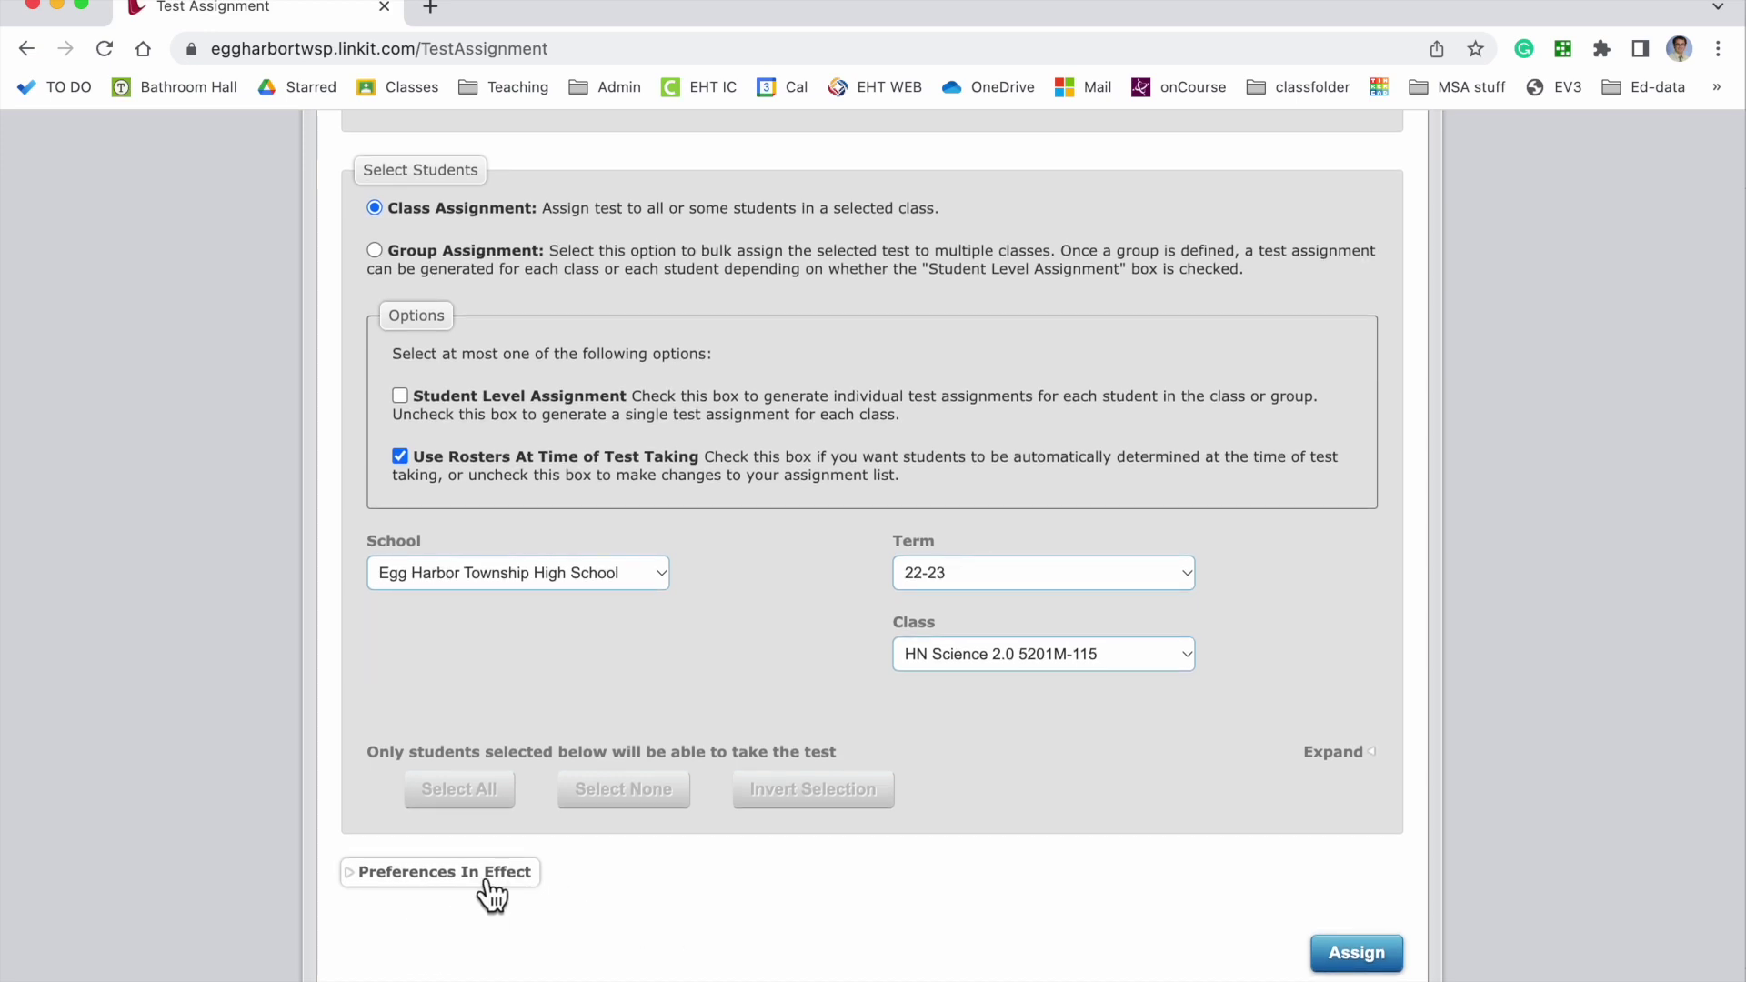
click(433, 875)
scroll(423, 868, down, 3)
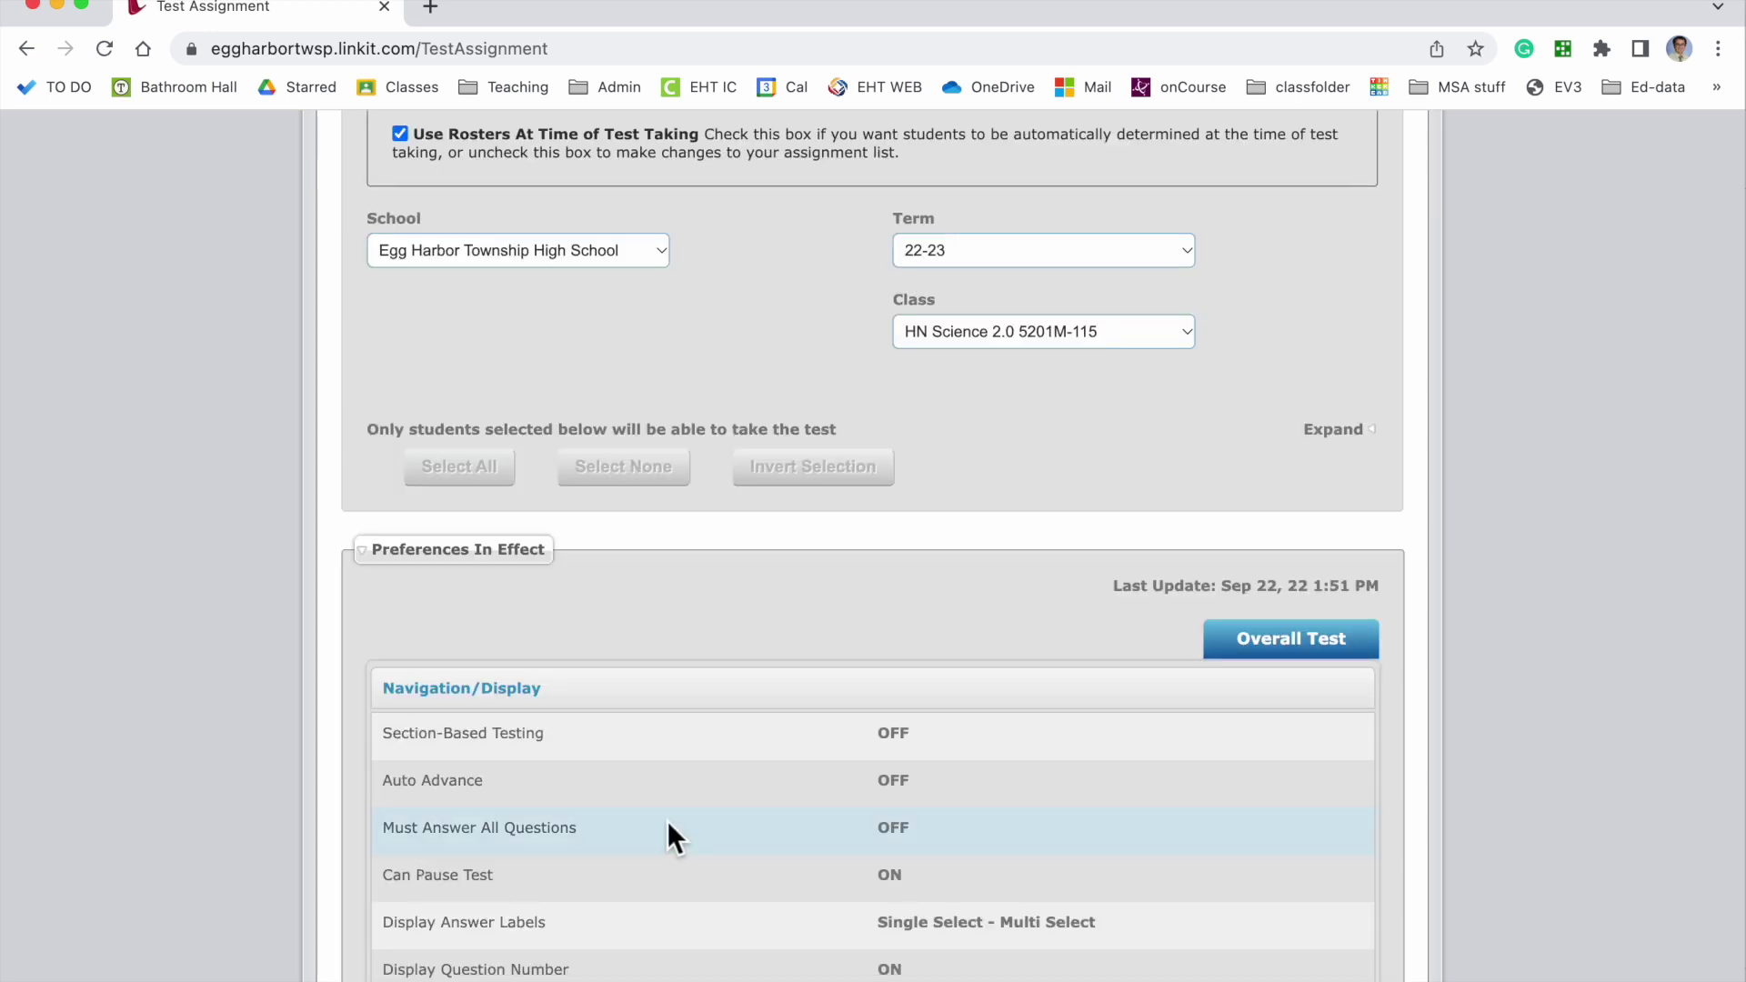
scroll(967, 721, down, 1)
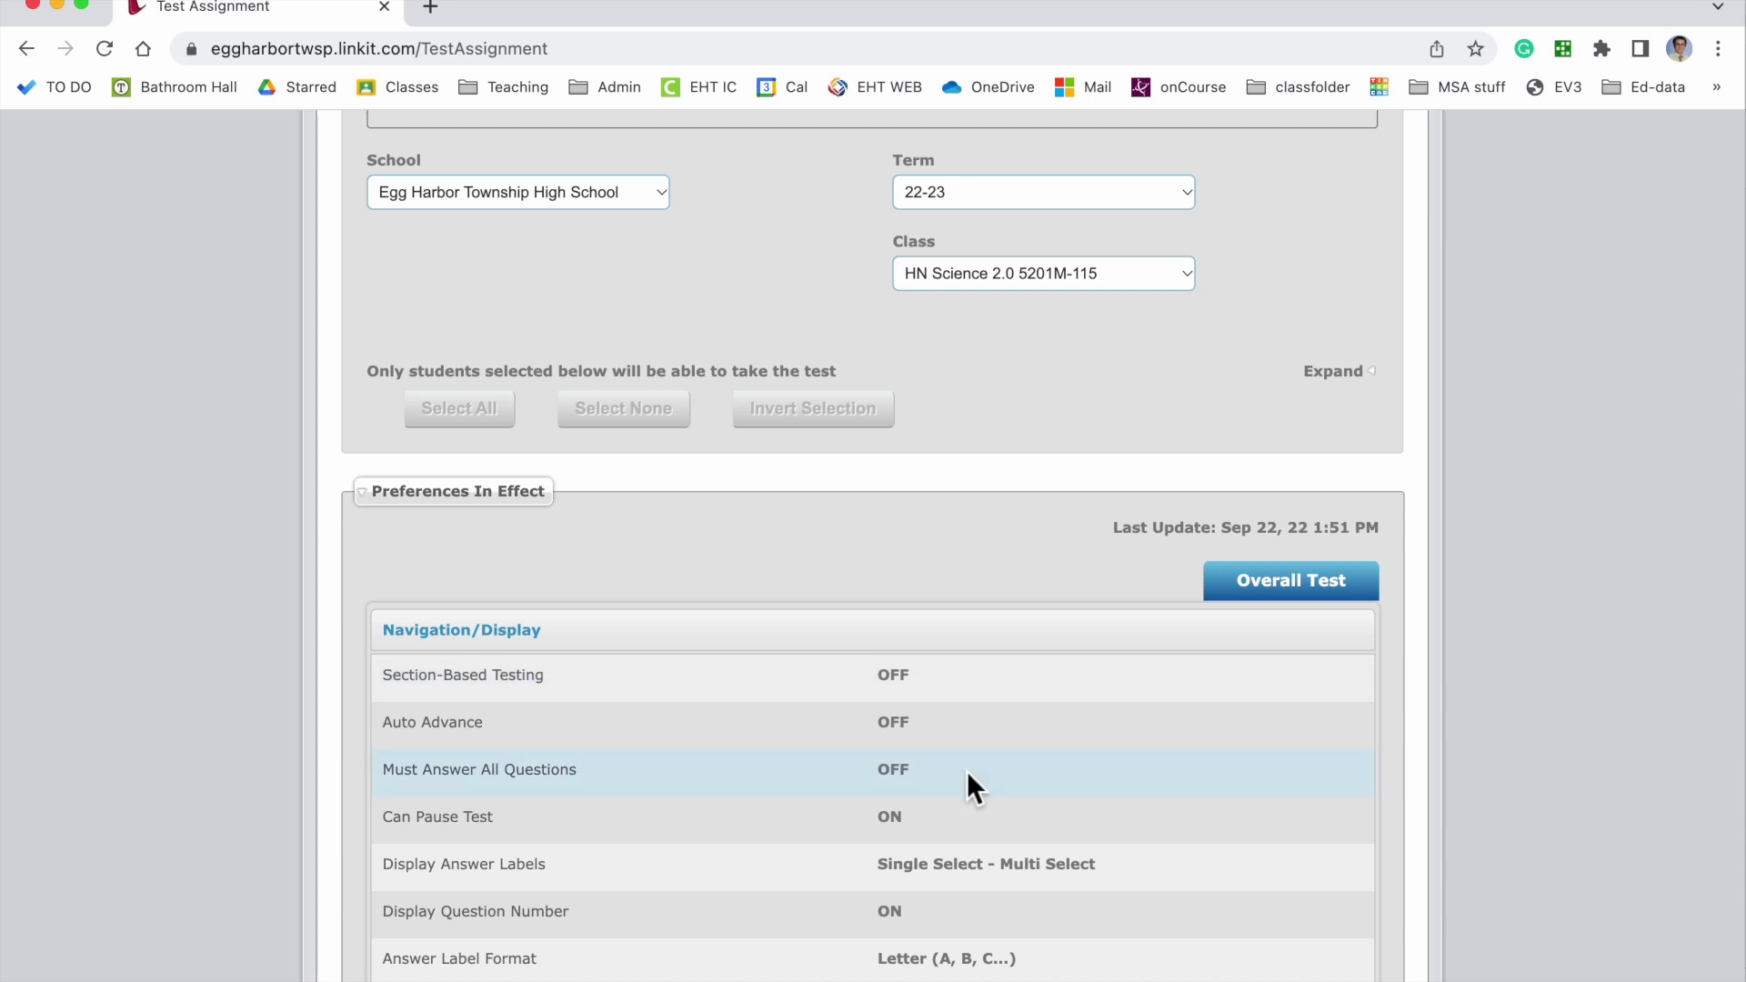
scroll(967, 772, down, 1)
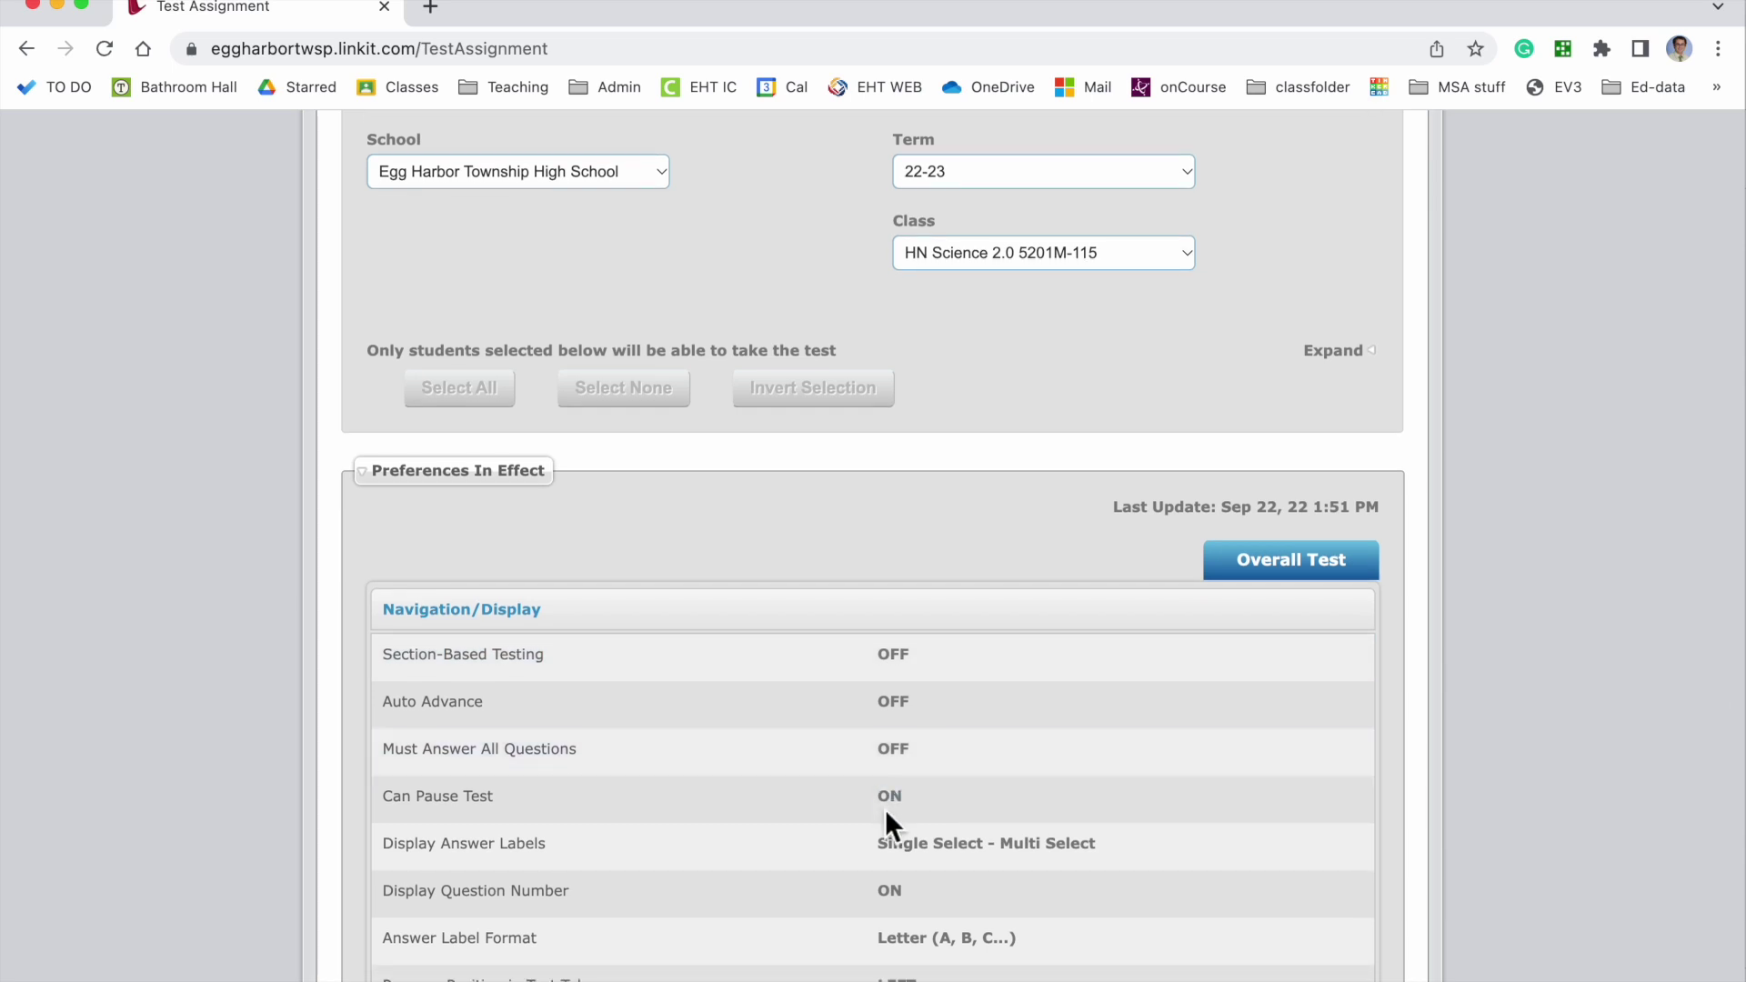
scroll(891, 814, down, 2)
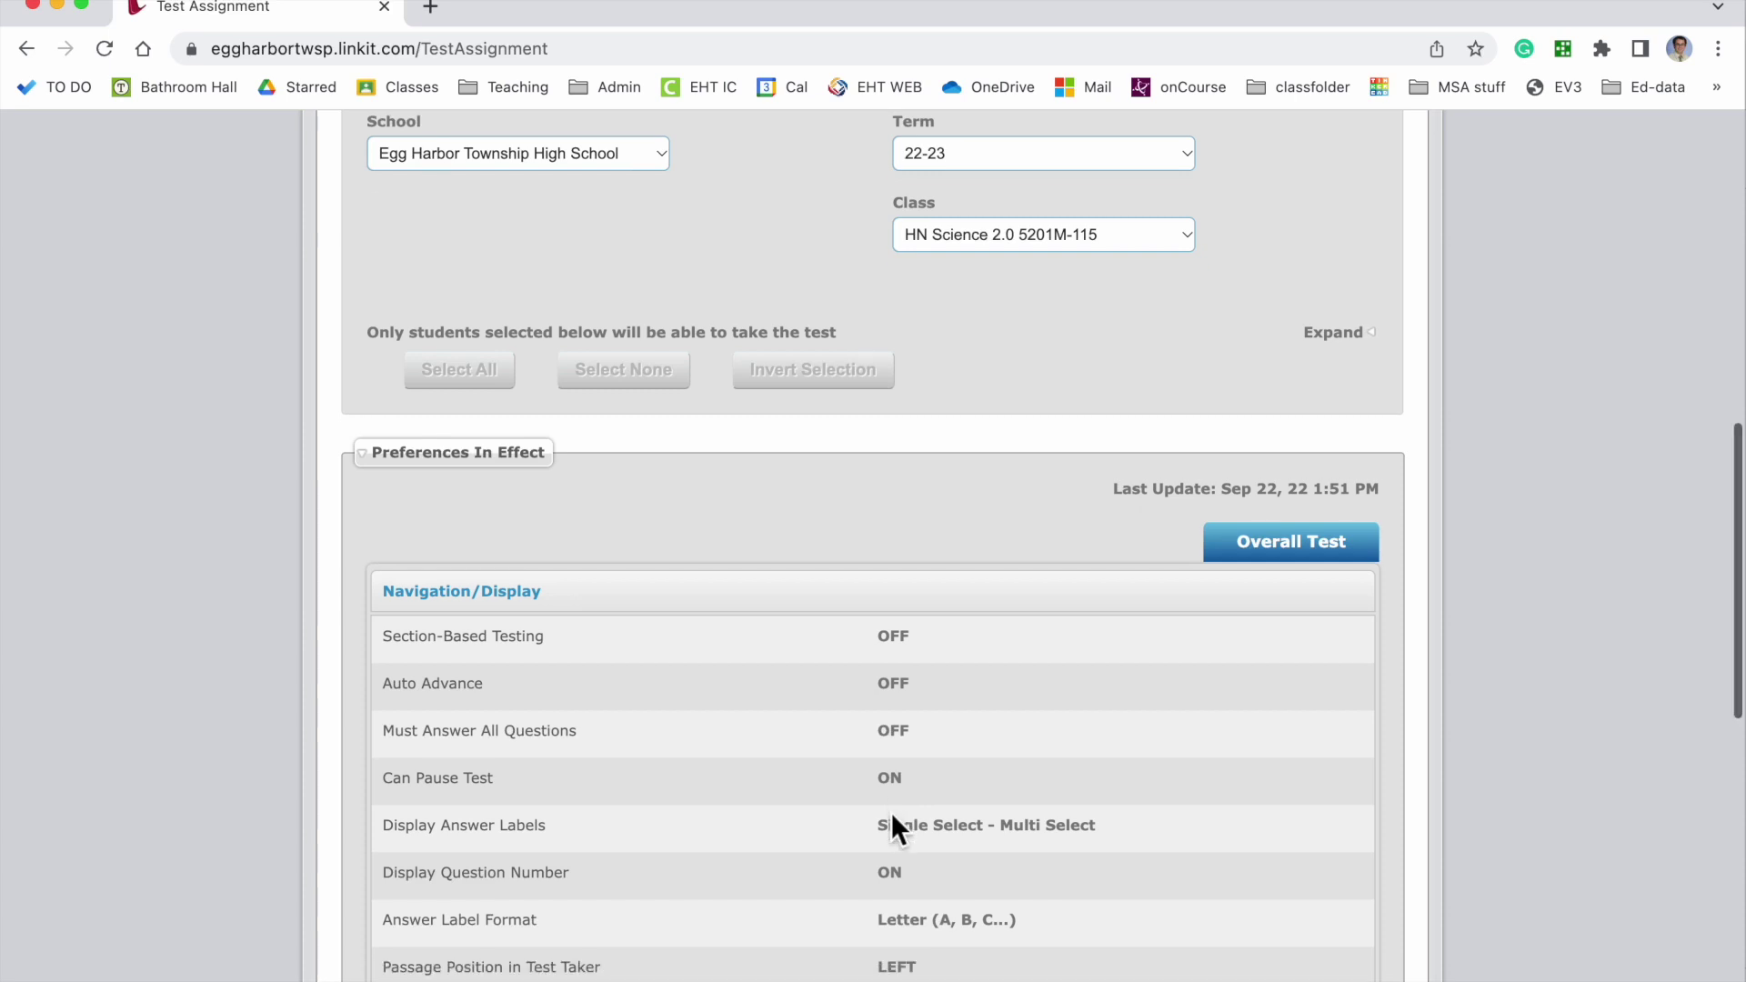
scroll(892, 821, down, 5)
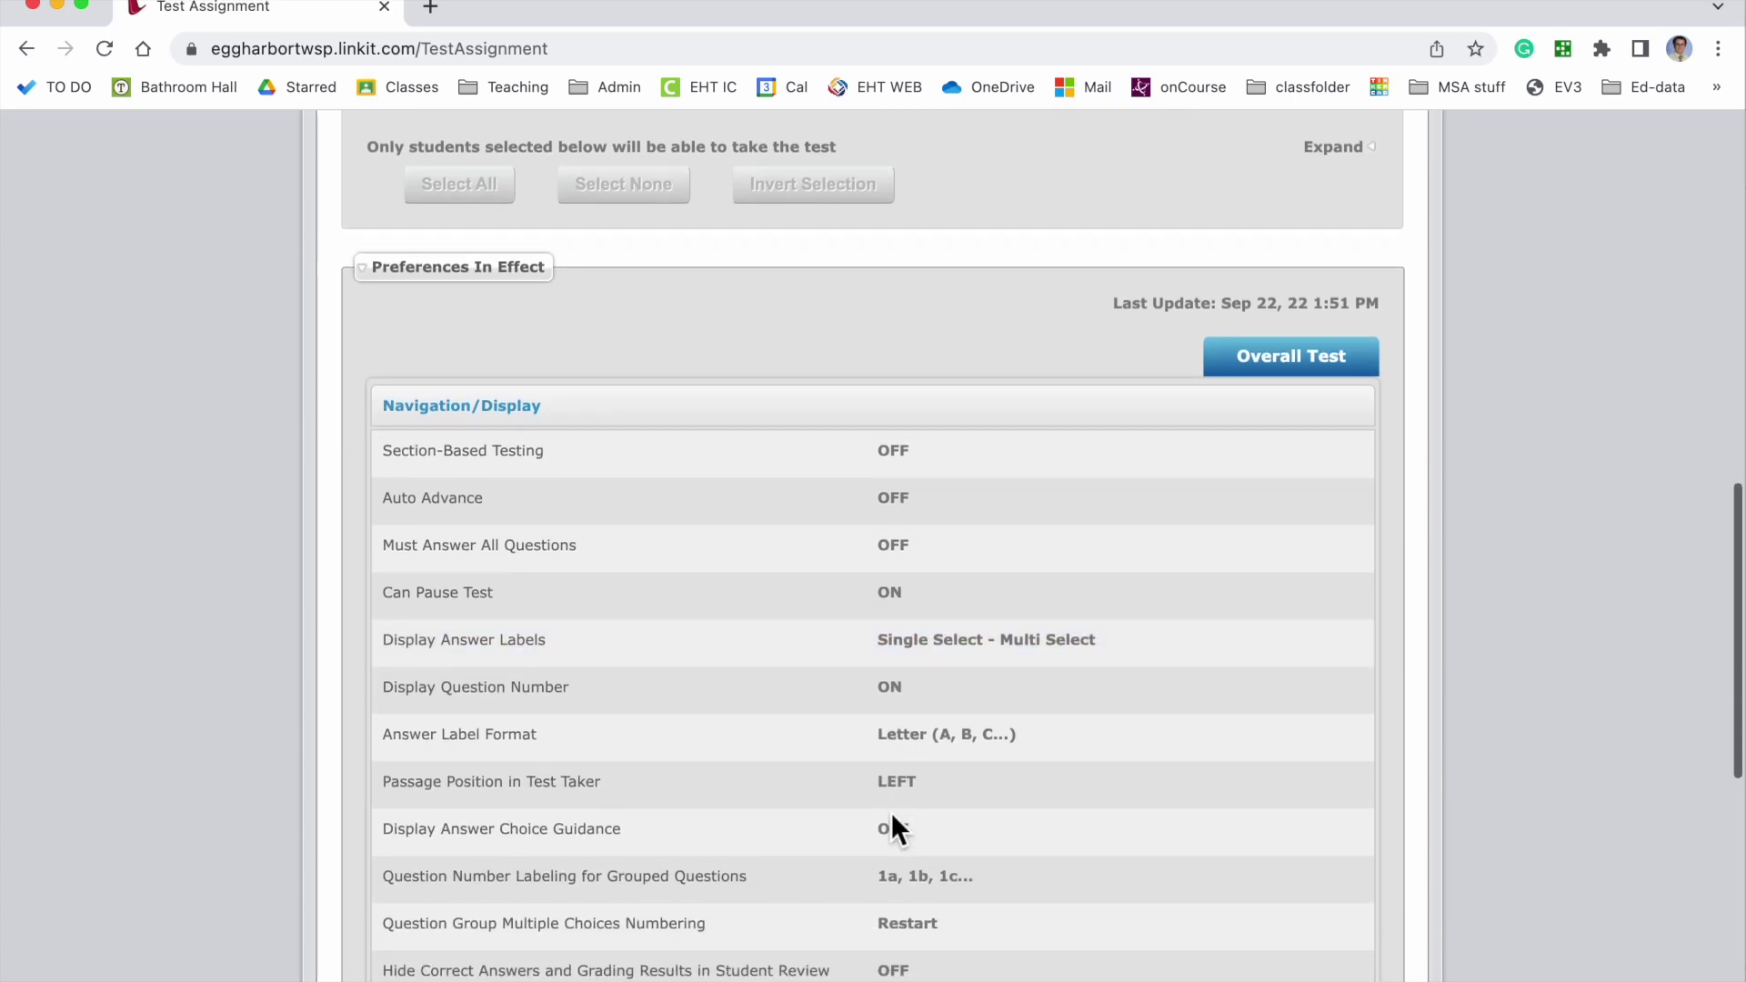
- Review the Security and Privacy settings in the test preferences, including password, shuffling and full screen browser mode
scroll(892, 828, down, 7)
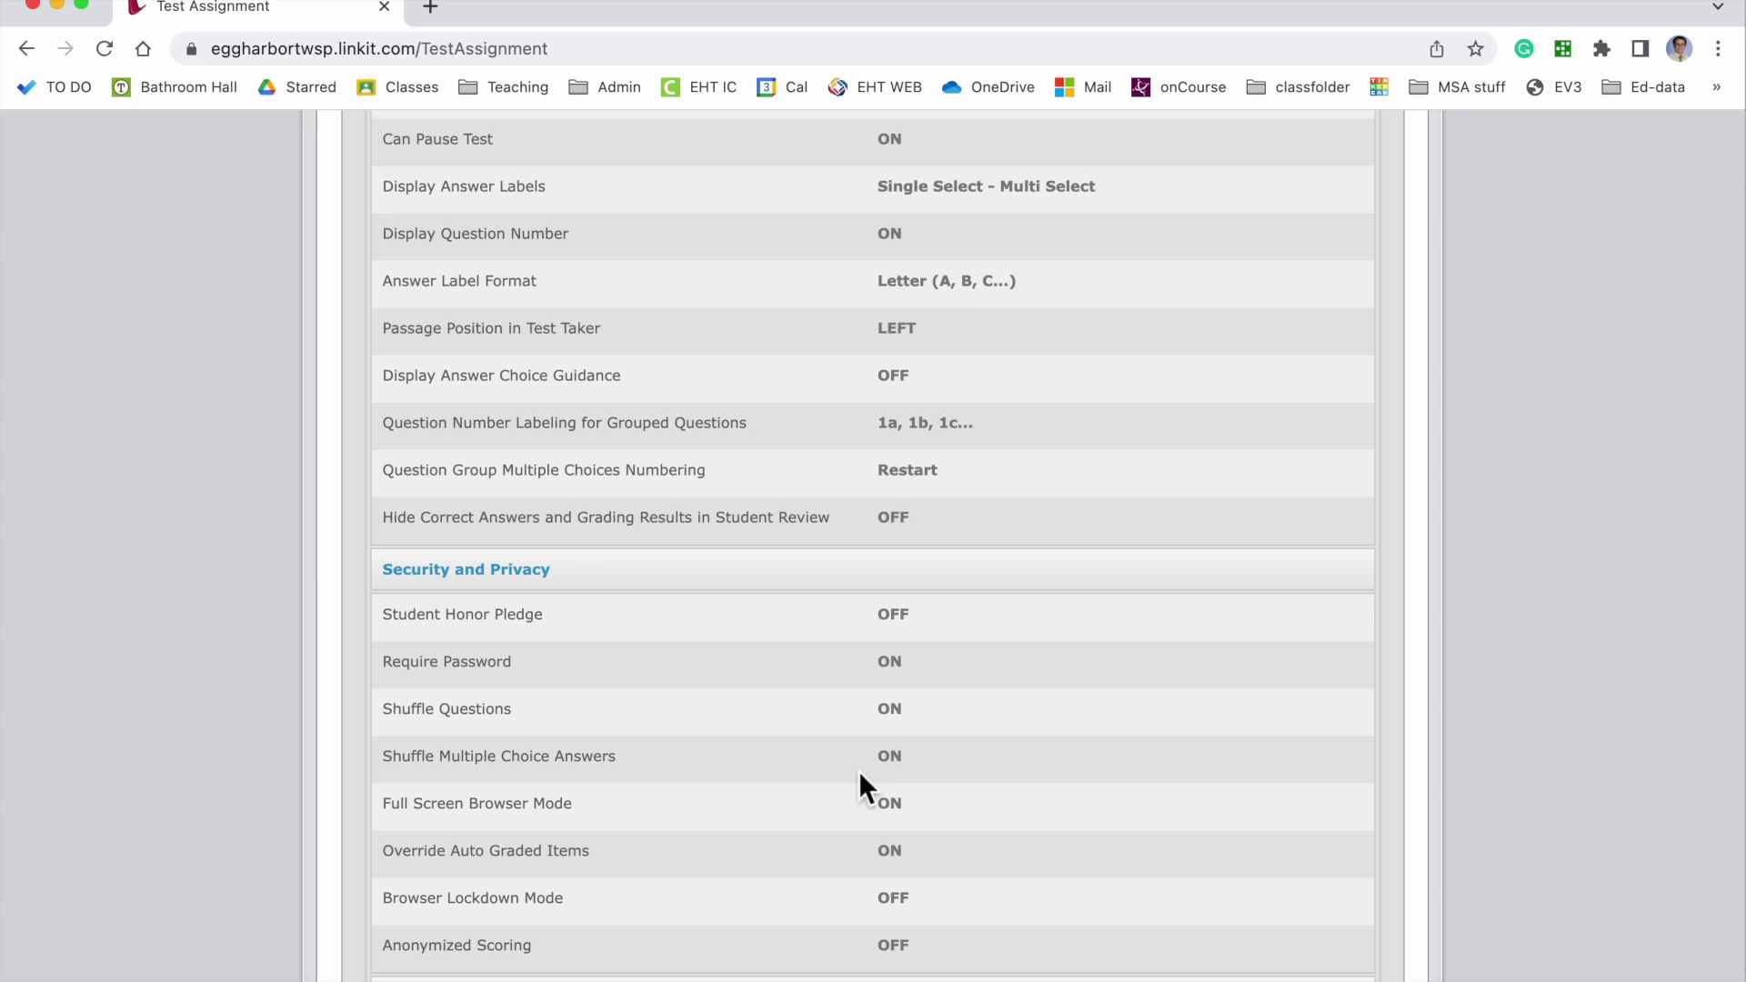
click(796, 788)
scroll(787, 810, down, 1)
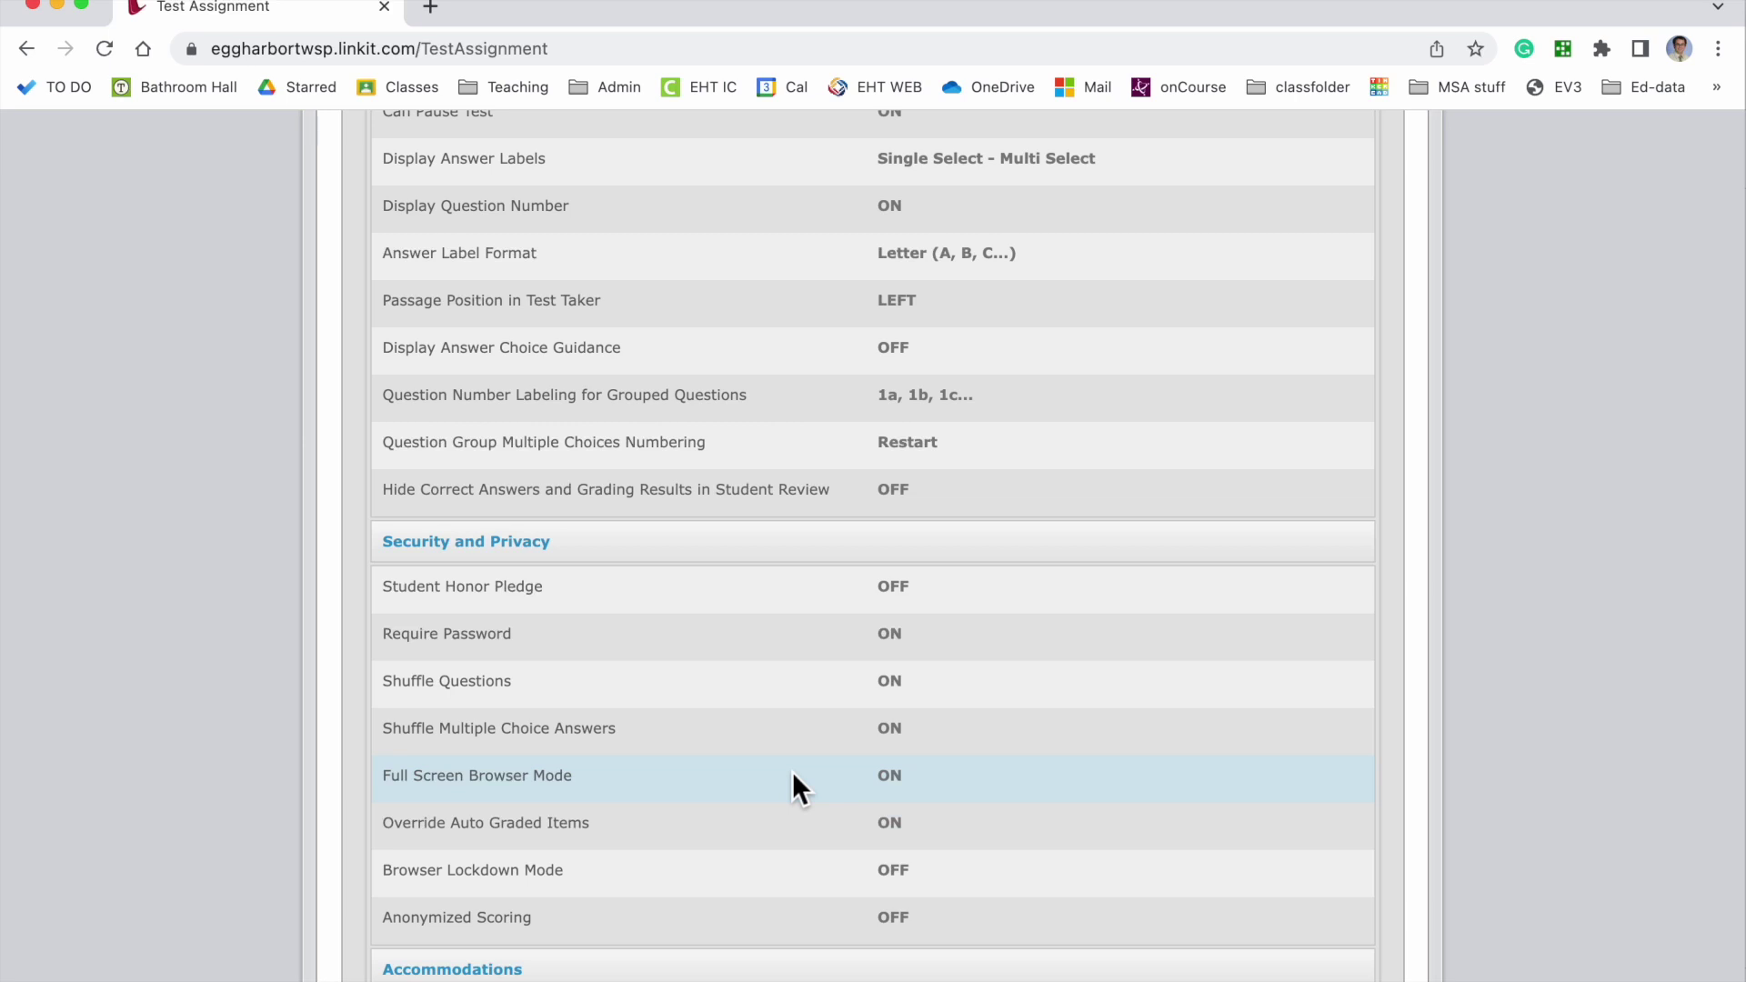
- Expand the Accommodations section of the test preferences and review its settings from Time Limit to Enable Text-To-Speech
scroll(831, 846, down, 3)
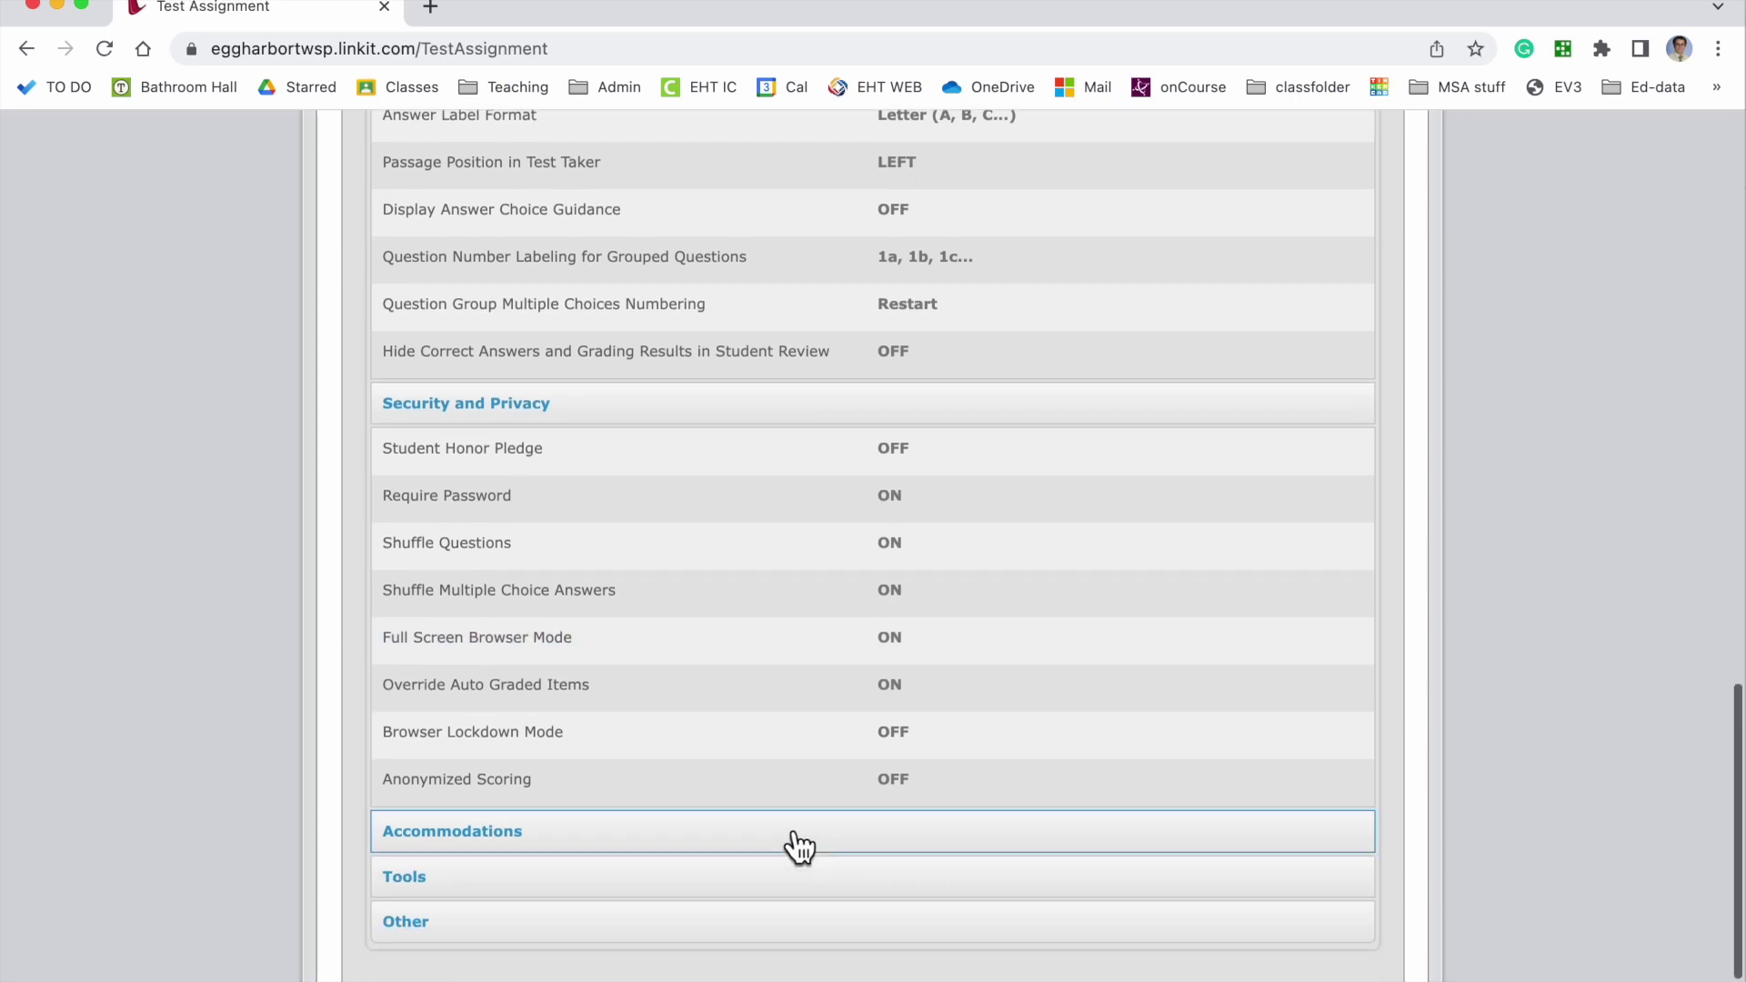
click(801, 846)
scroll(791, 973, down, 2)
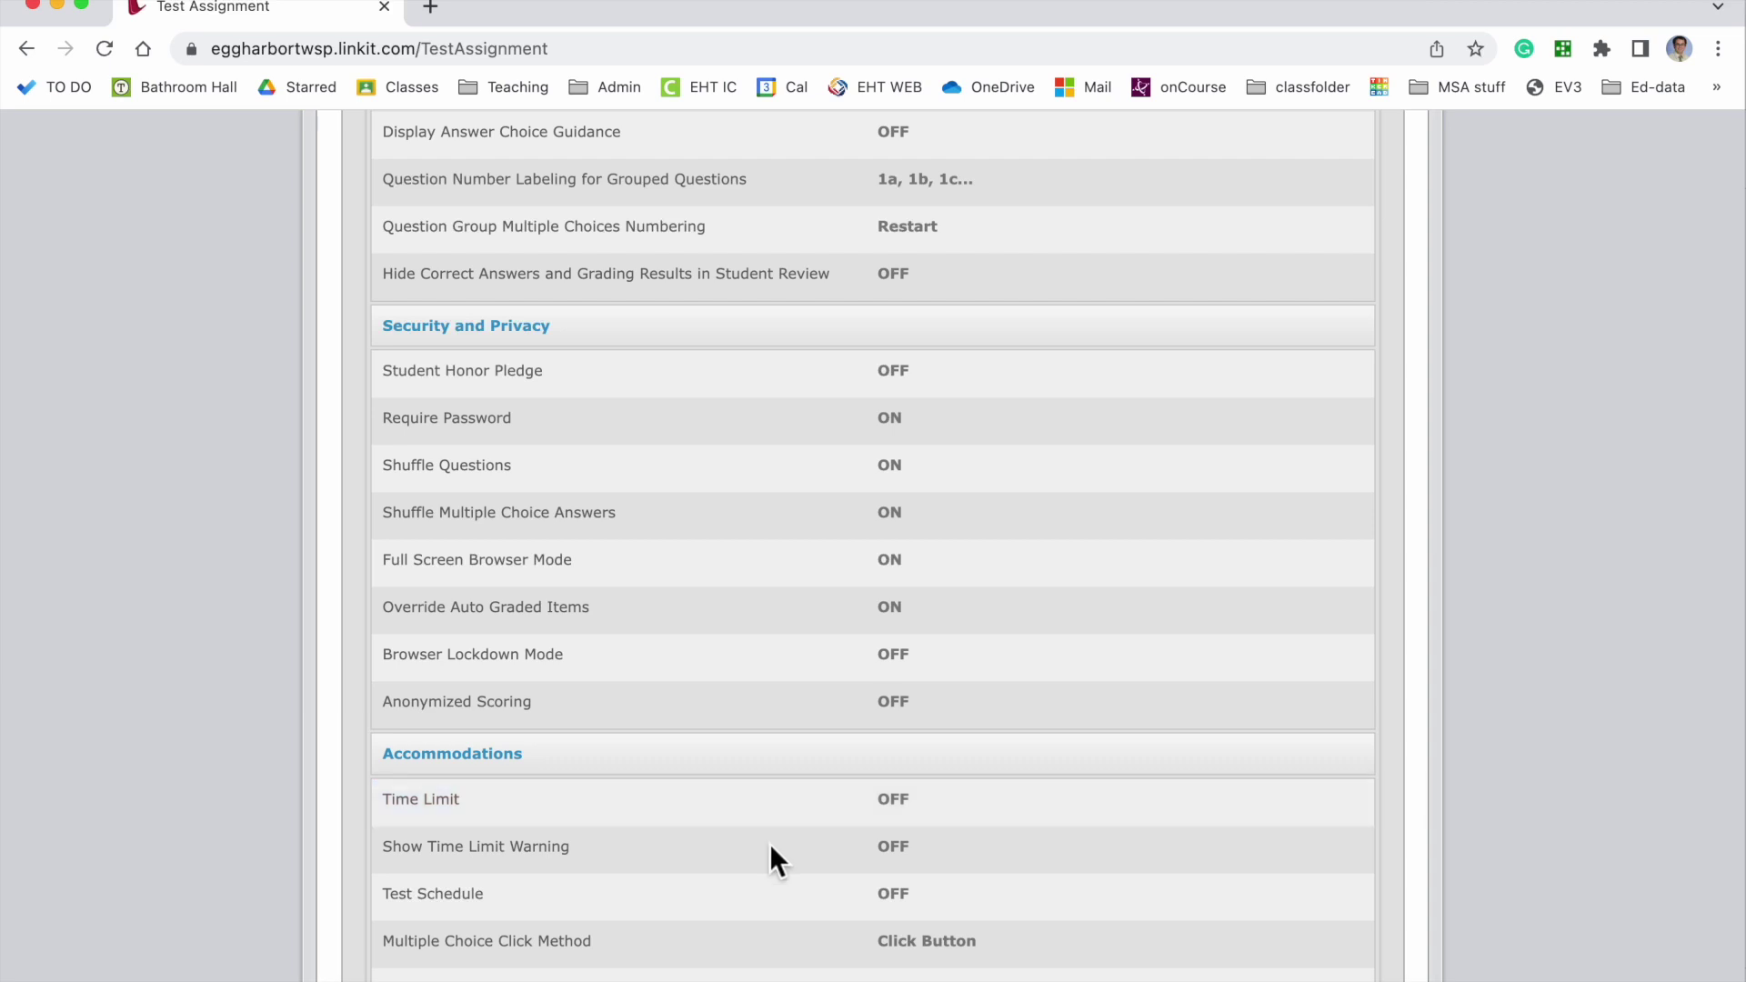
scroll(604, 857, down, 1)
scroll(604, 857, down, 2)
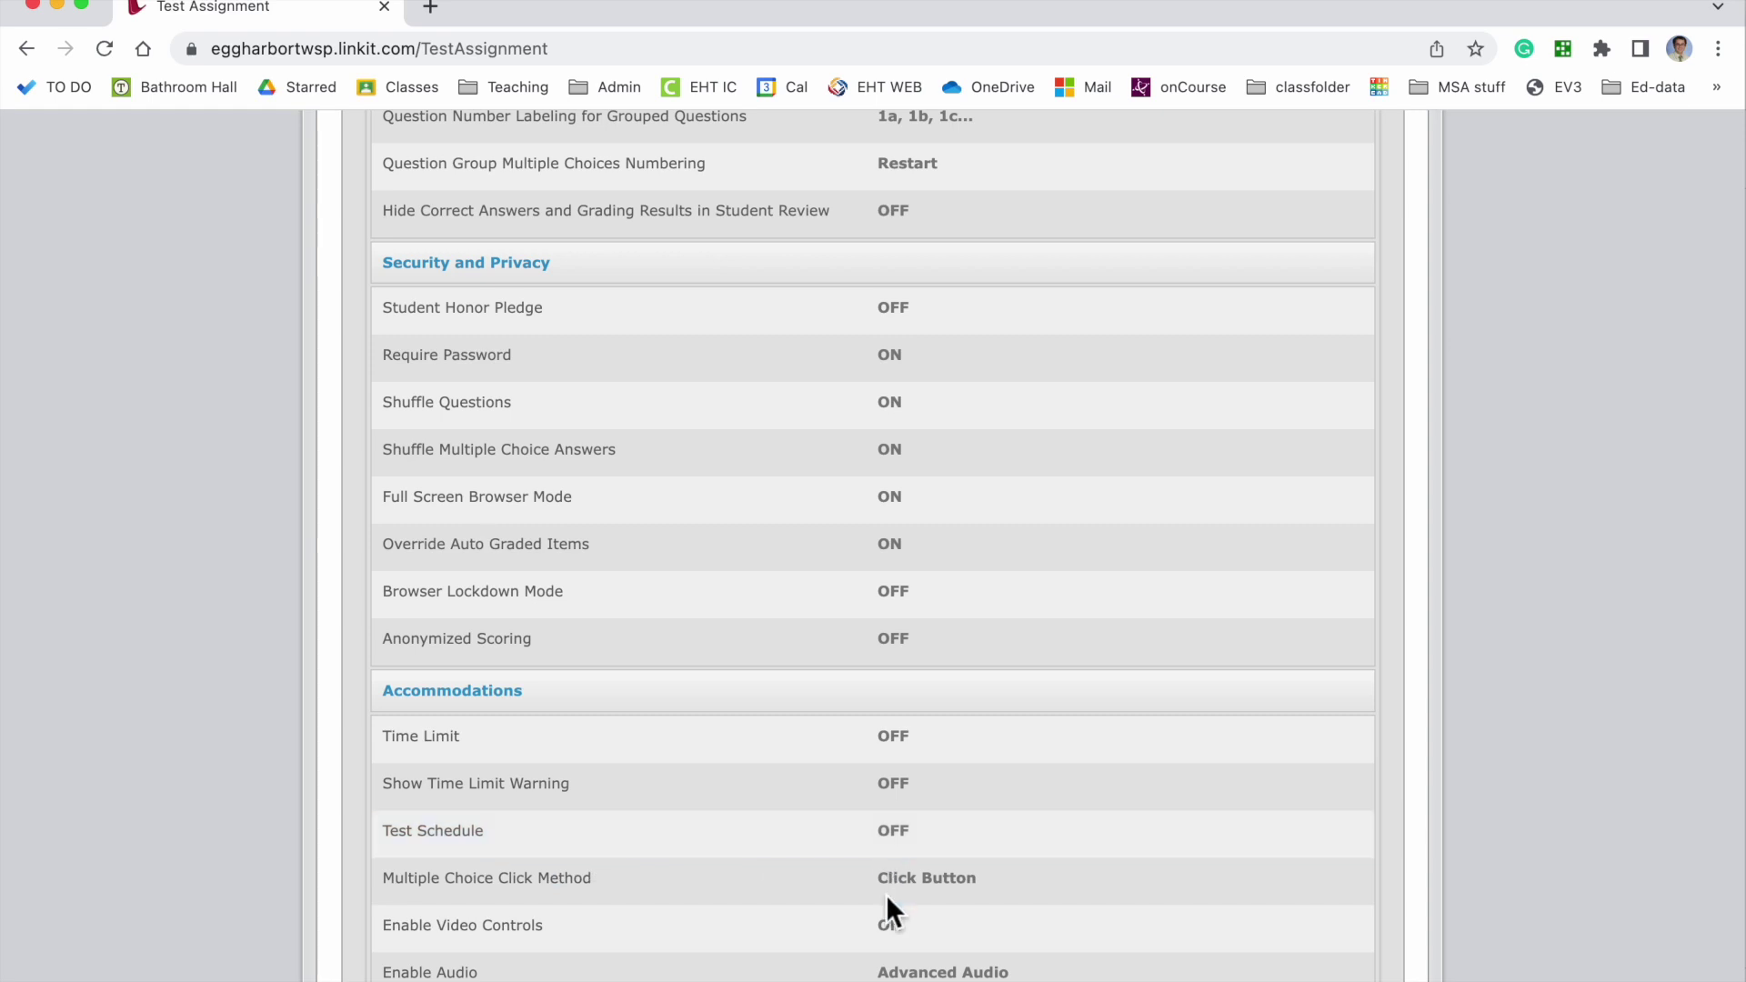
scroll(887, 907, down, 3)
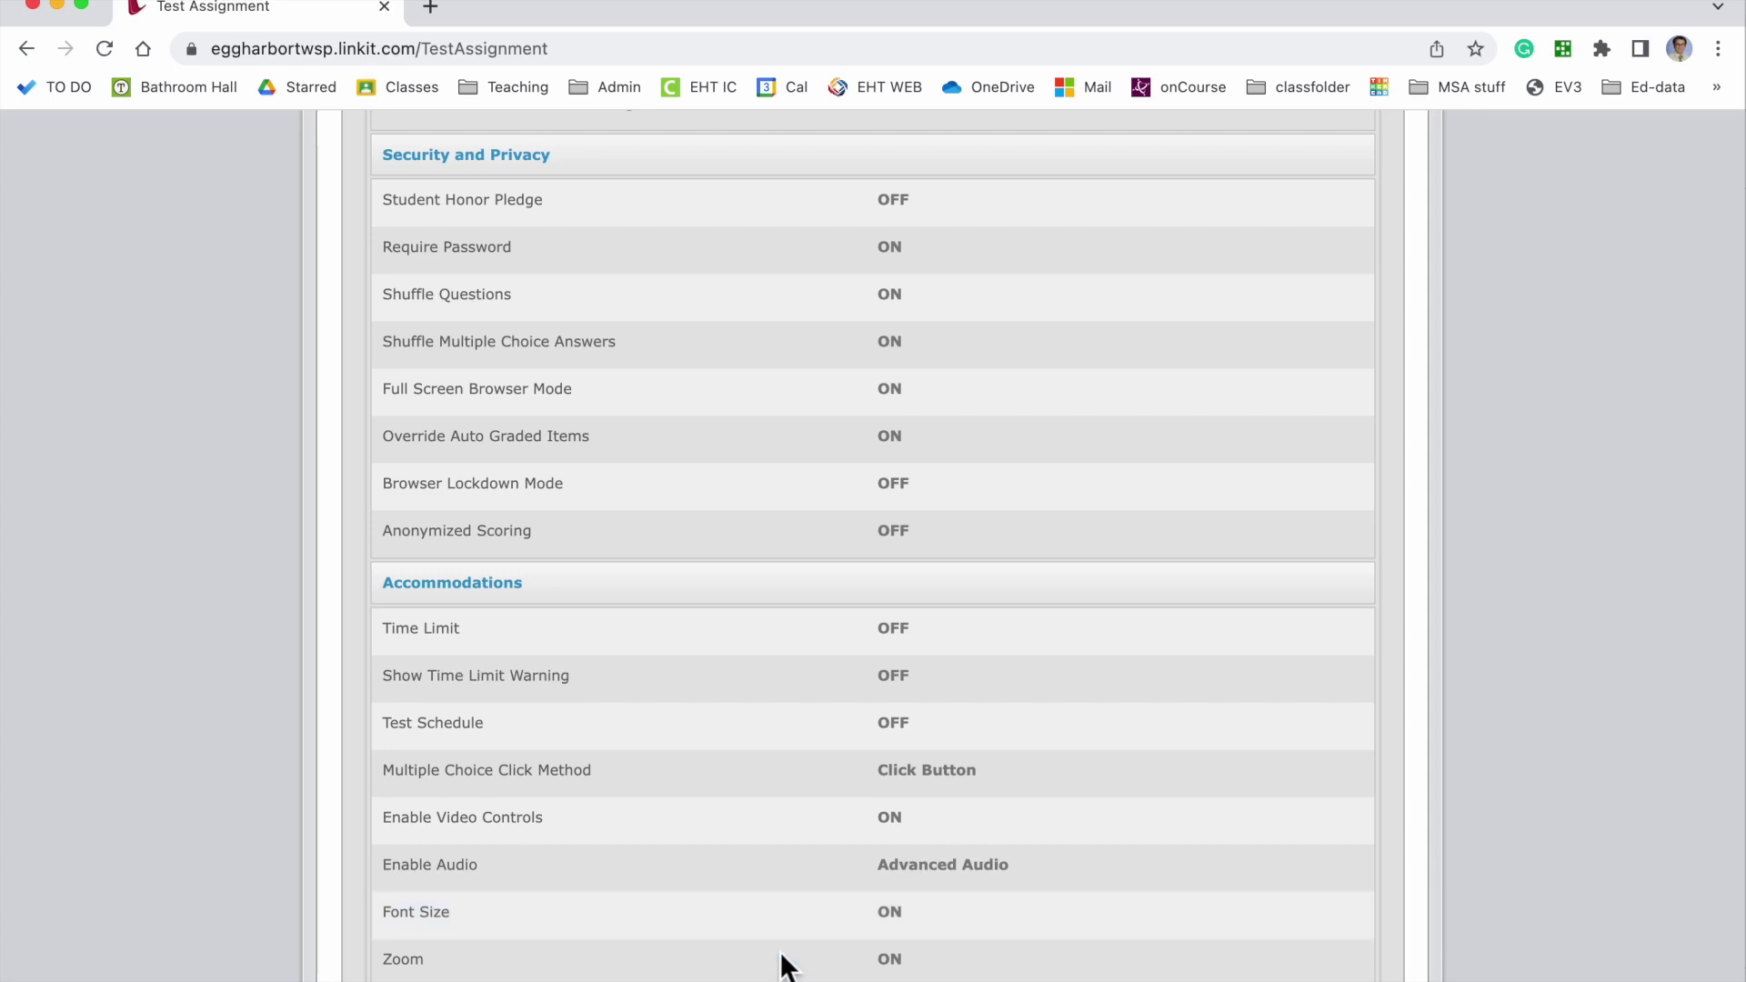
scroll(782, 964, down, 2)
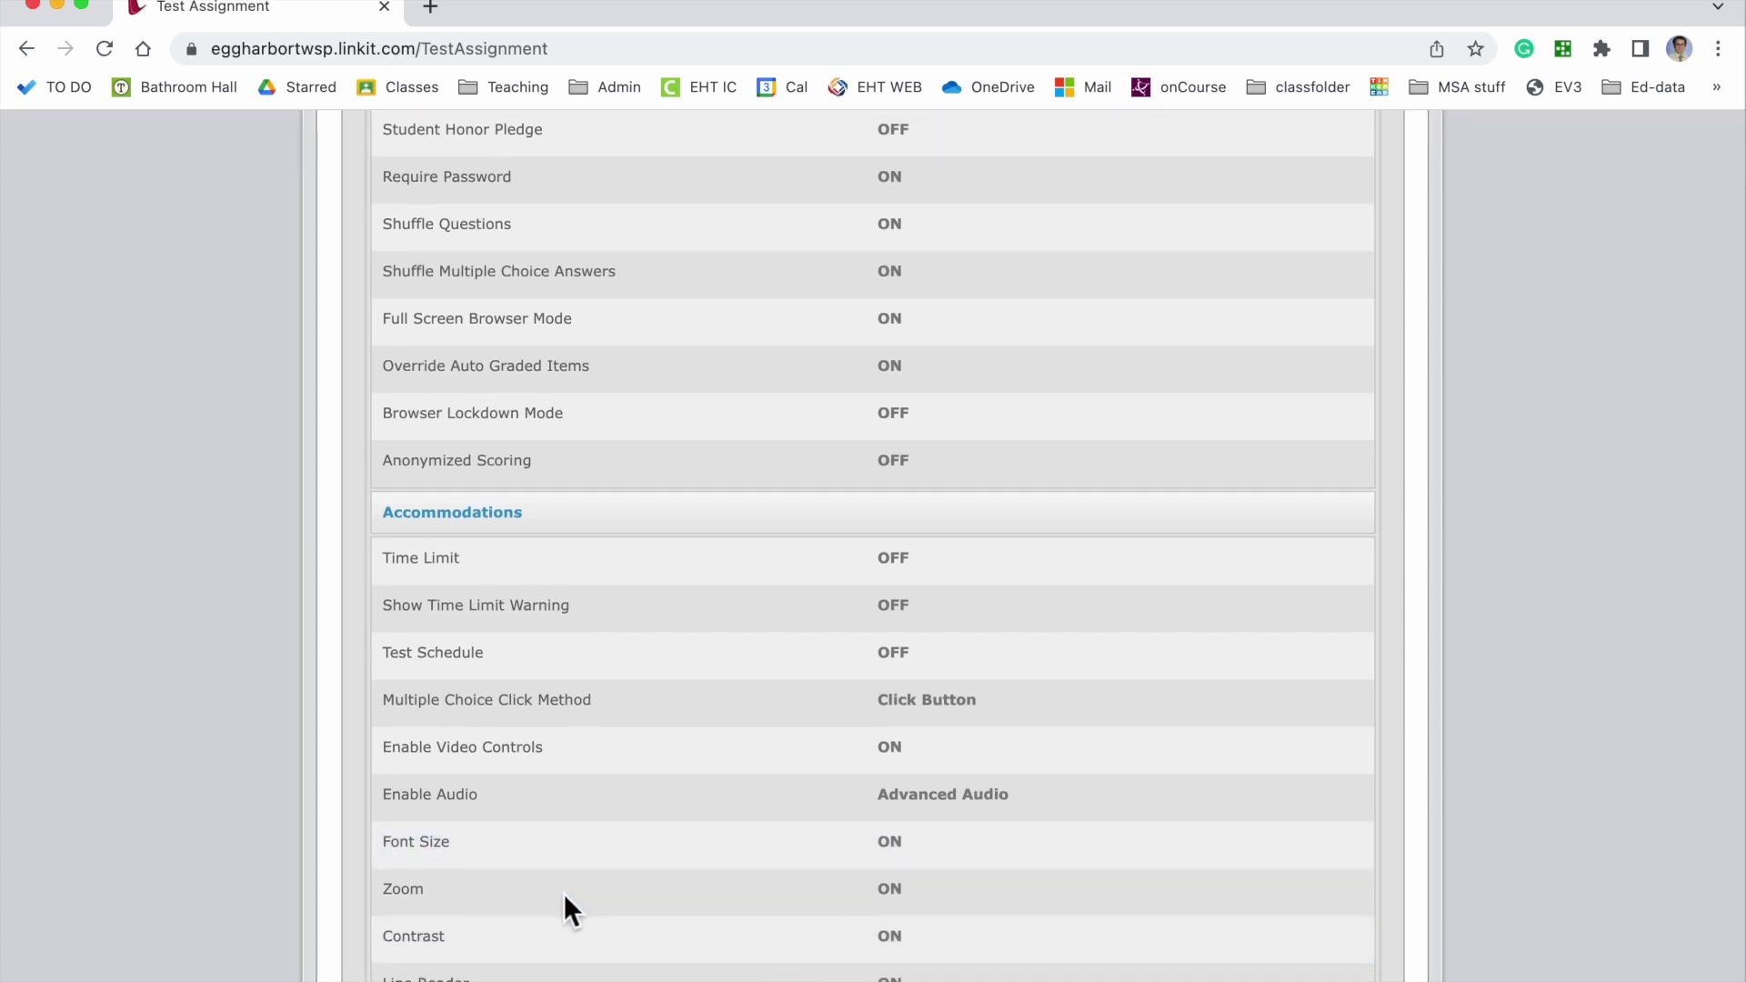
scroll(839, 957, down, 1)
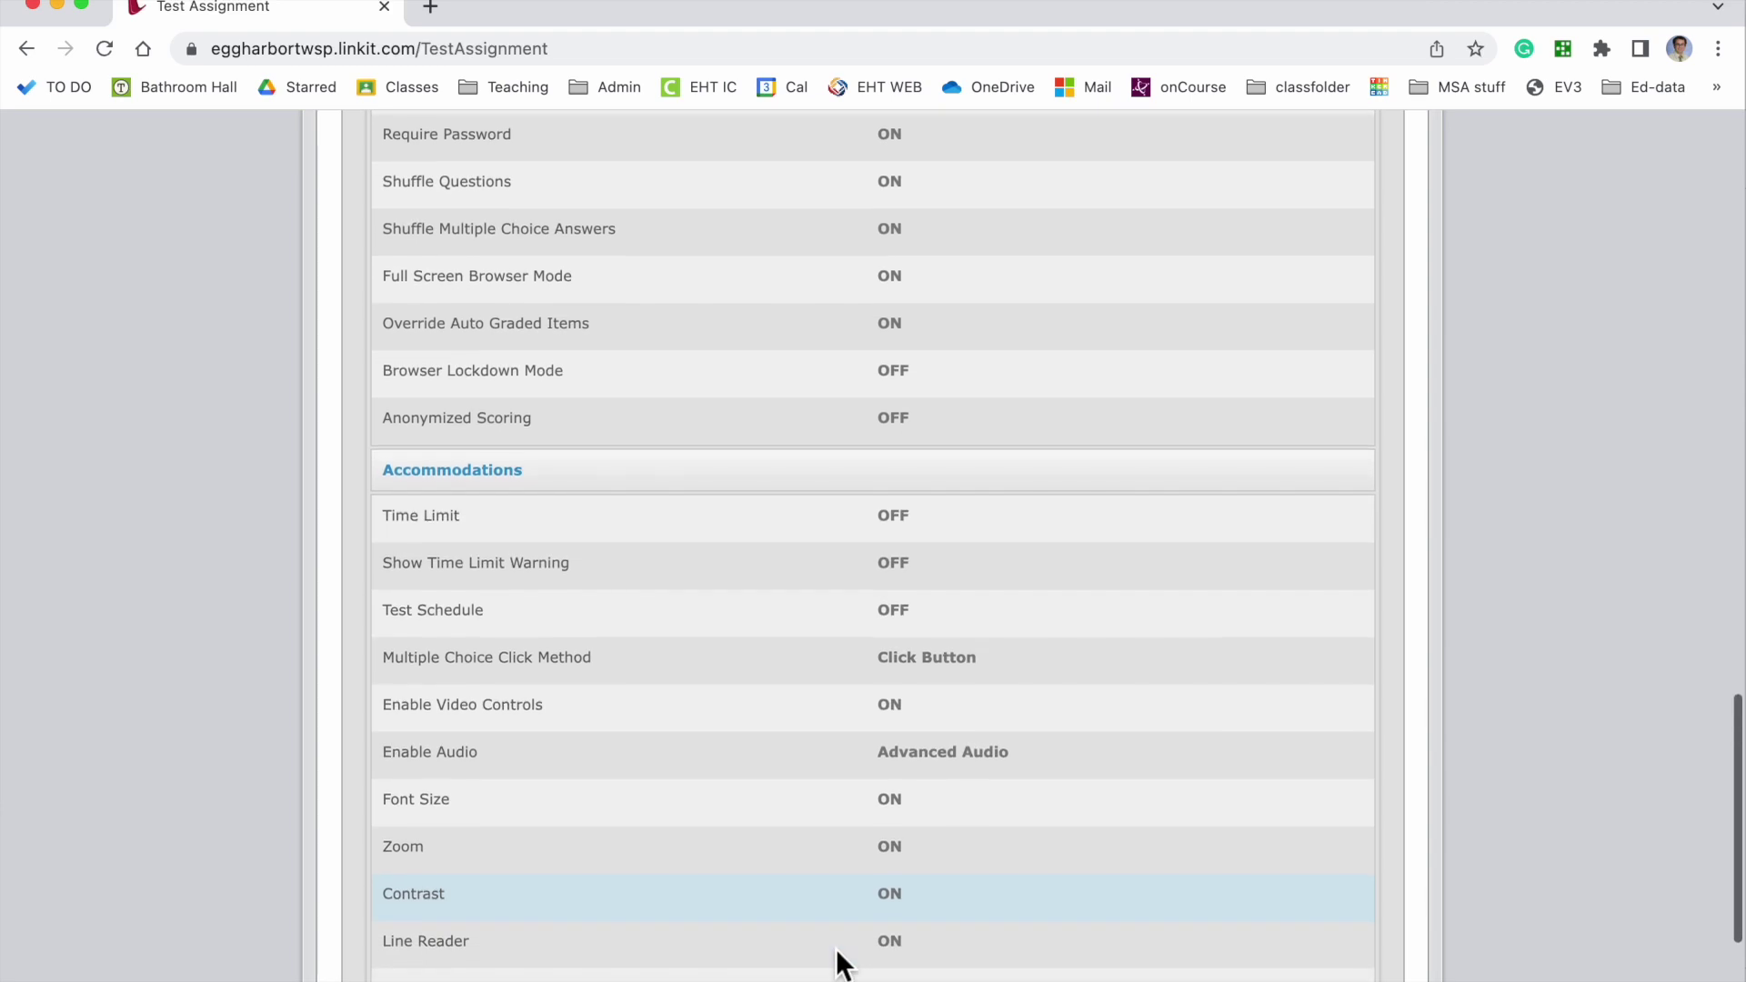
scroll(839, 960, down, 1)
scroll(838, 955, down, 2)
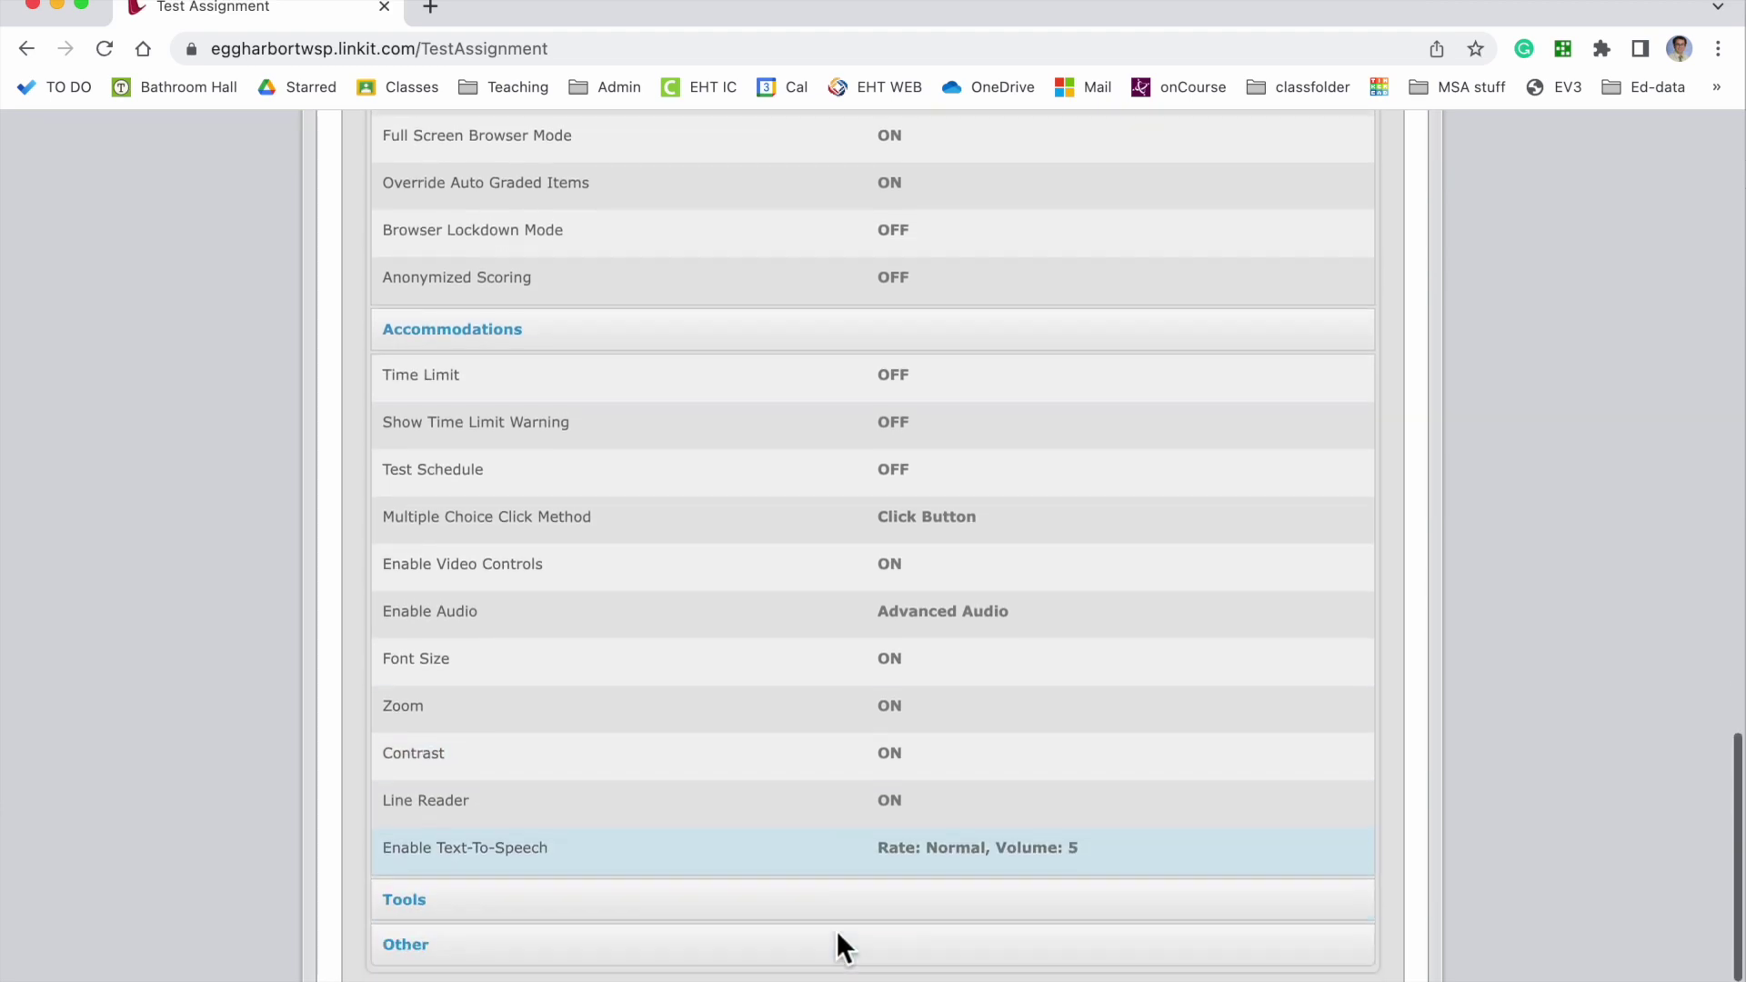
- Expand the Tools section of the test preferences and review the palettes, rulers, calculators, Eliminate Choice Tool and remaining tools
scroll(837, 930, down, 2)
click(776, 835)
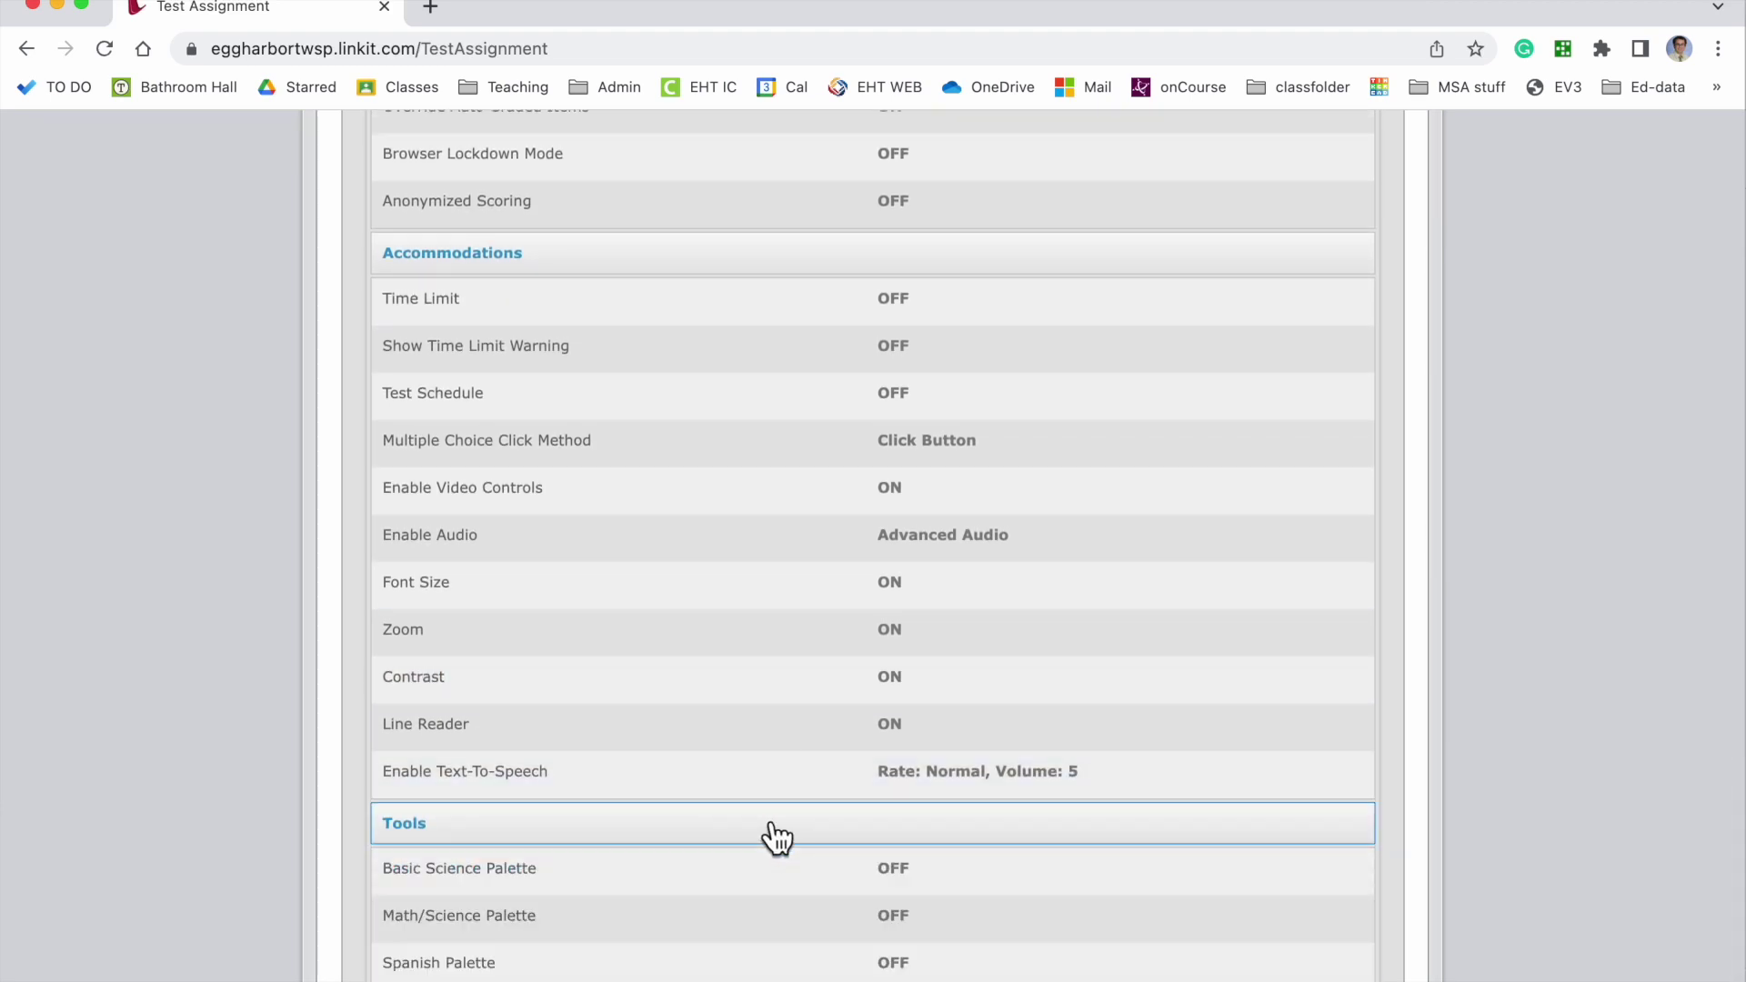
scroll(810, 906, down, 3)
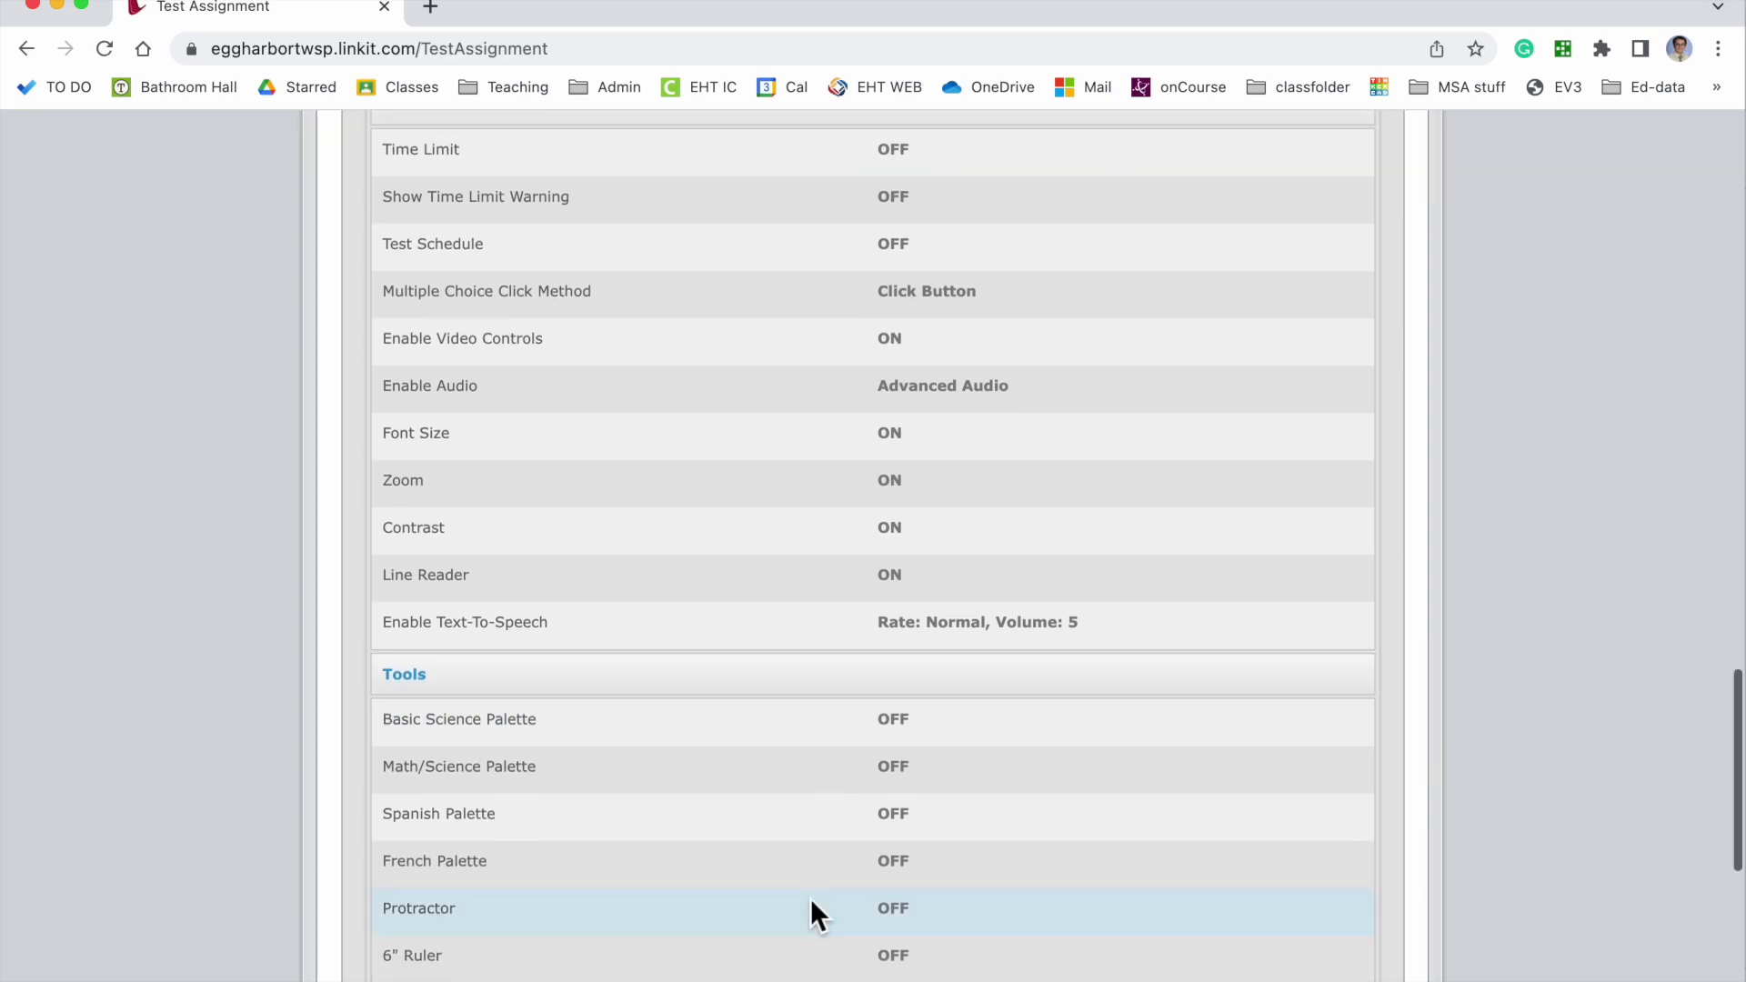
scroll(811, 898, down, 3)
scroll(810, 875, down, 3)
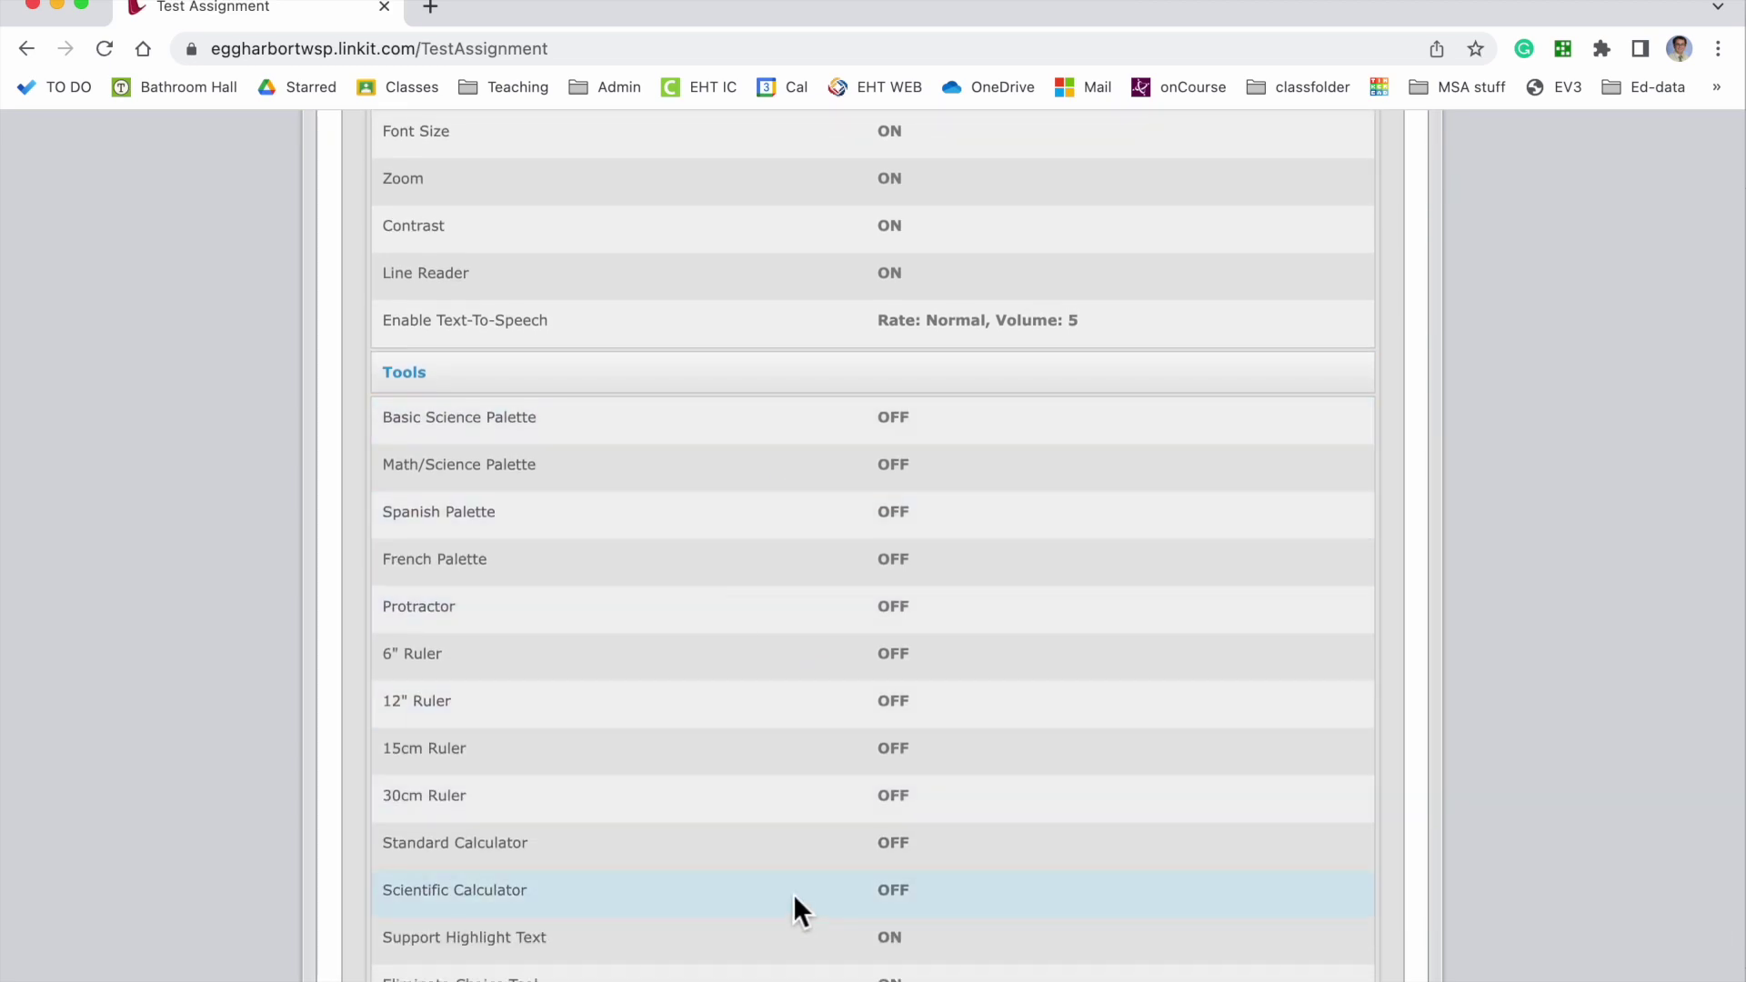
scroll(783, 839, down, 2)
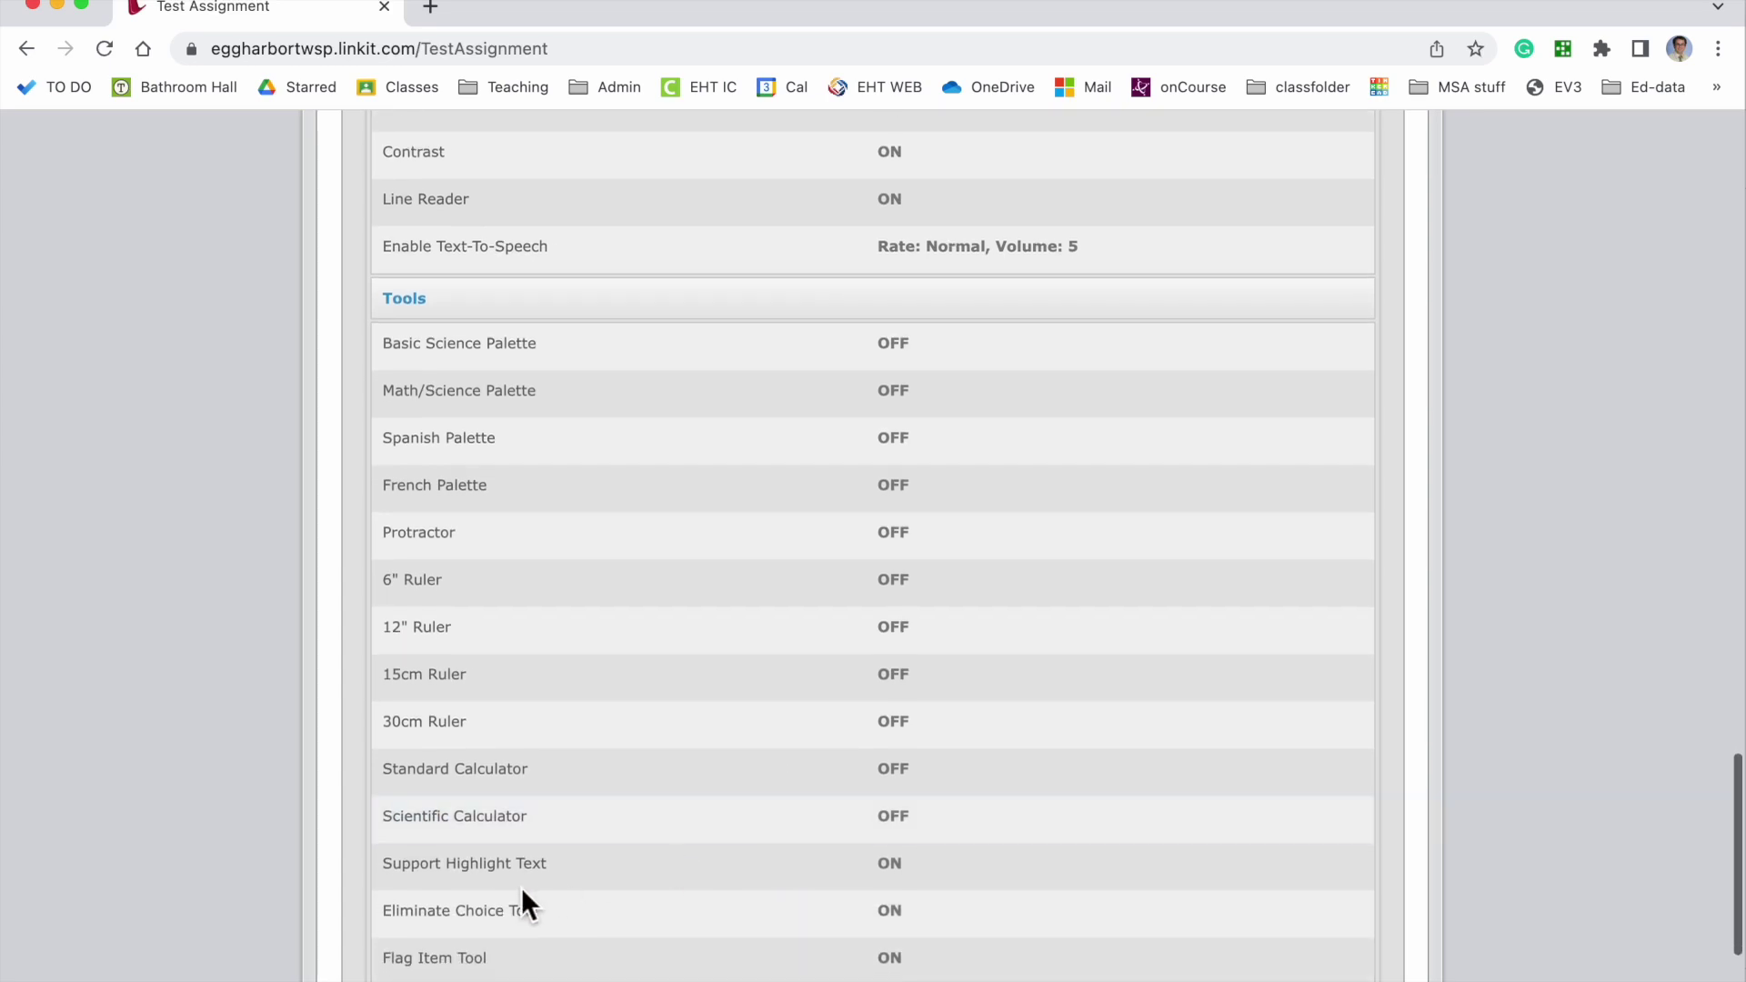
drag(388, 914, 573, 918)
click(573, 920)
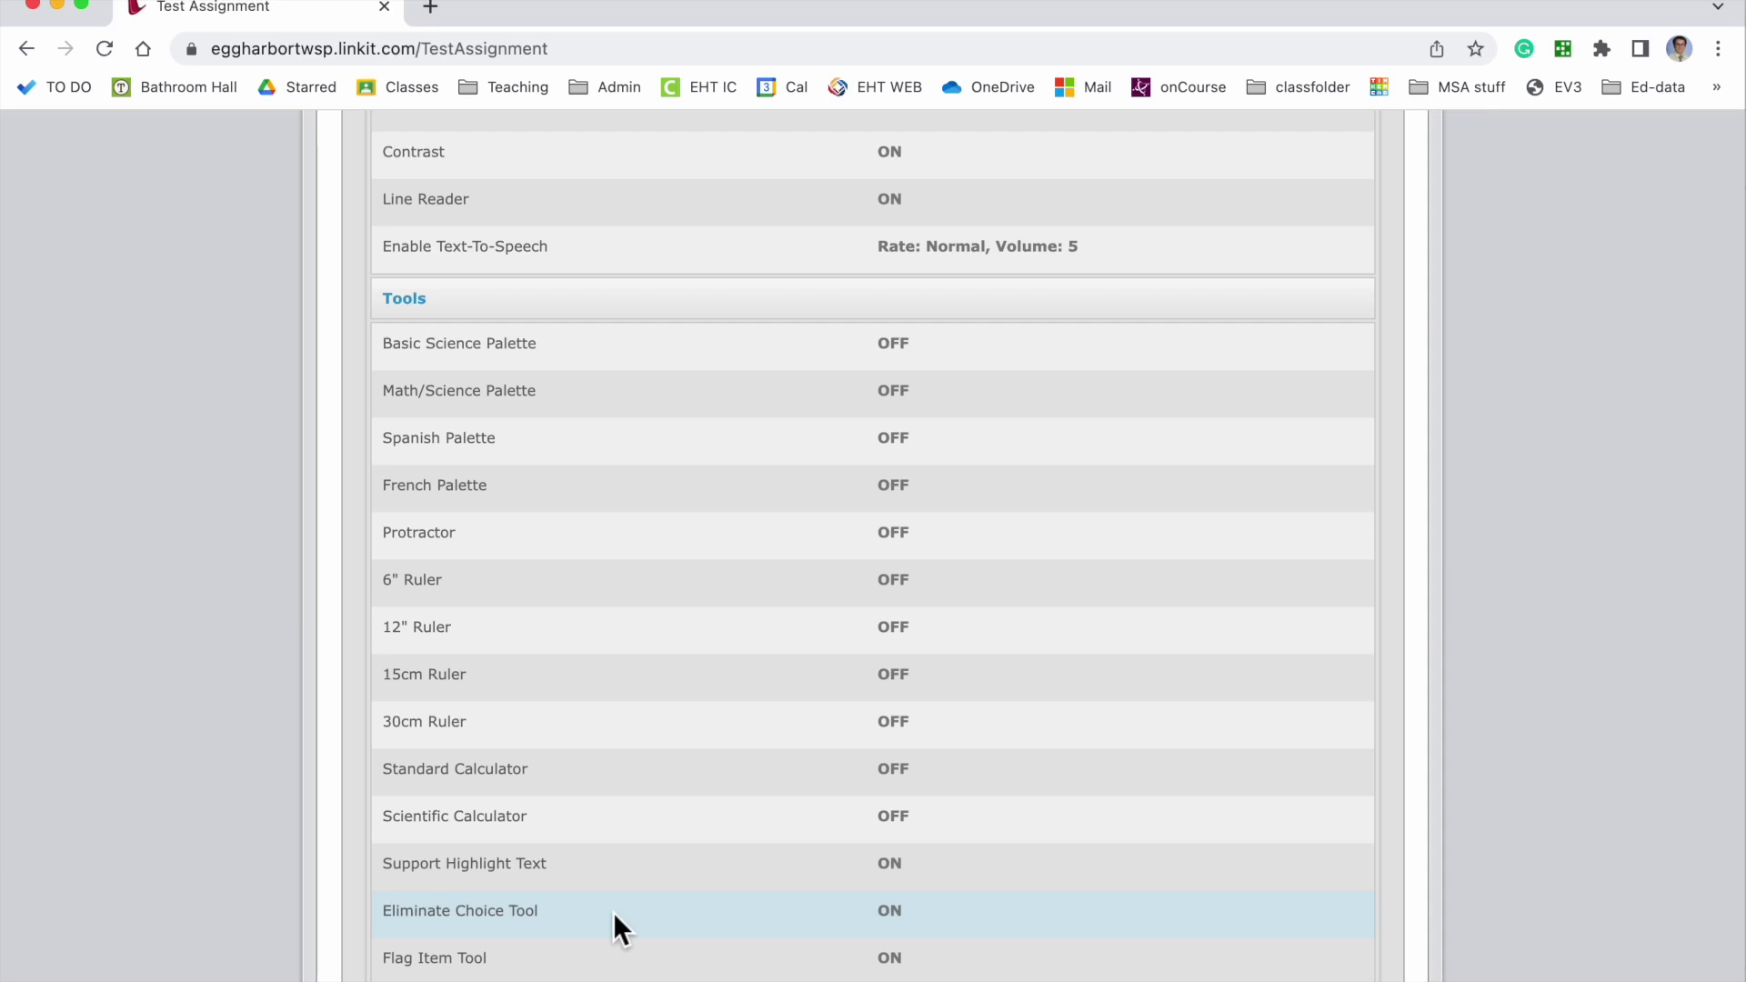
scroll(679, 926, down, 1)
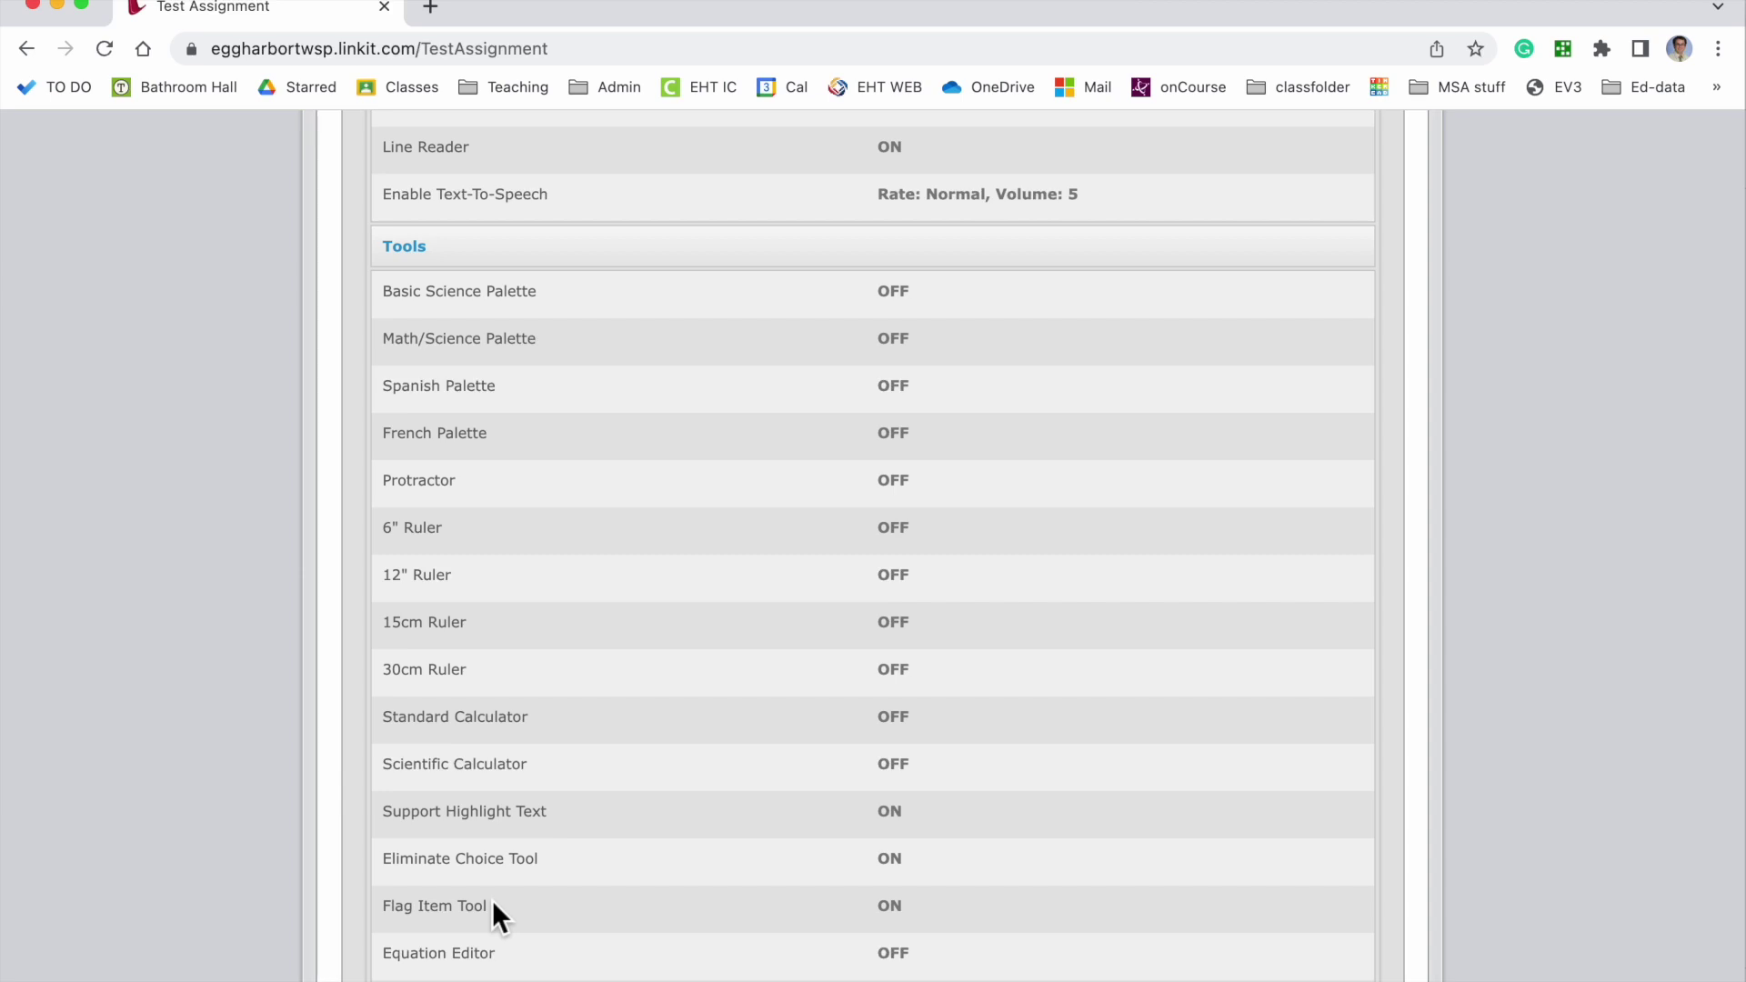
scroll(658, 910, down, 3)
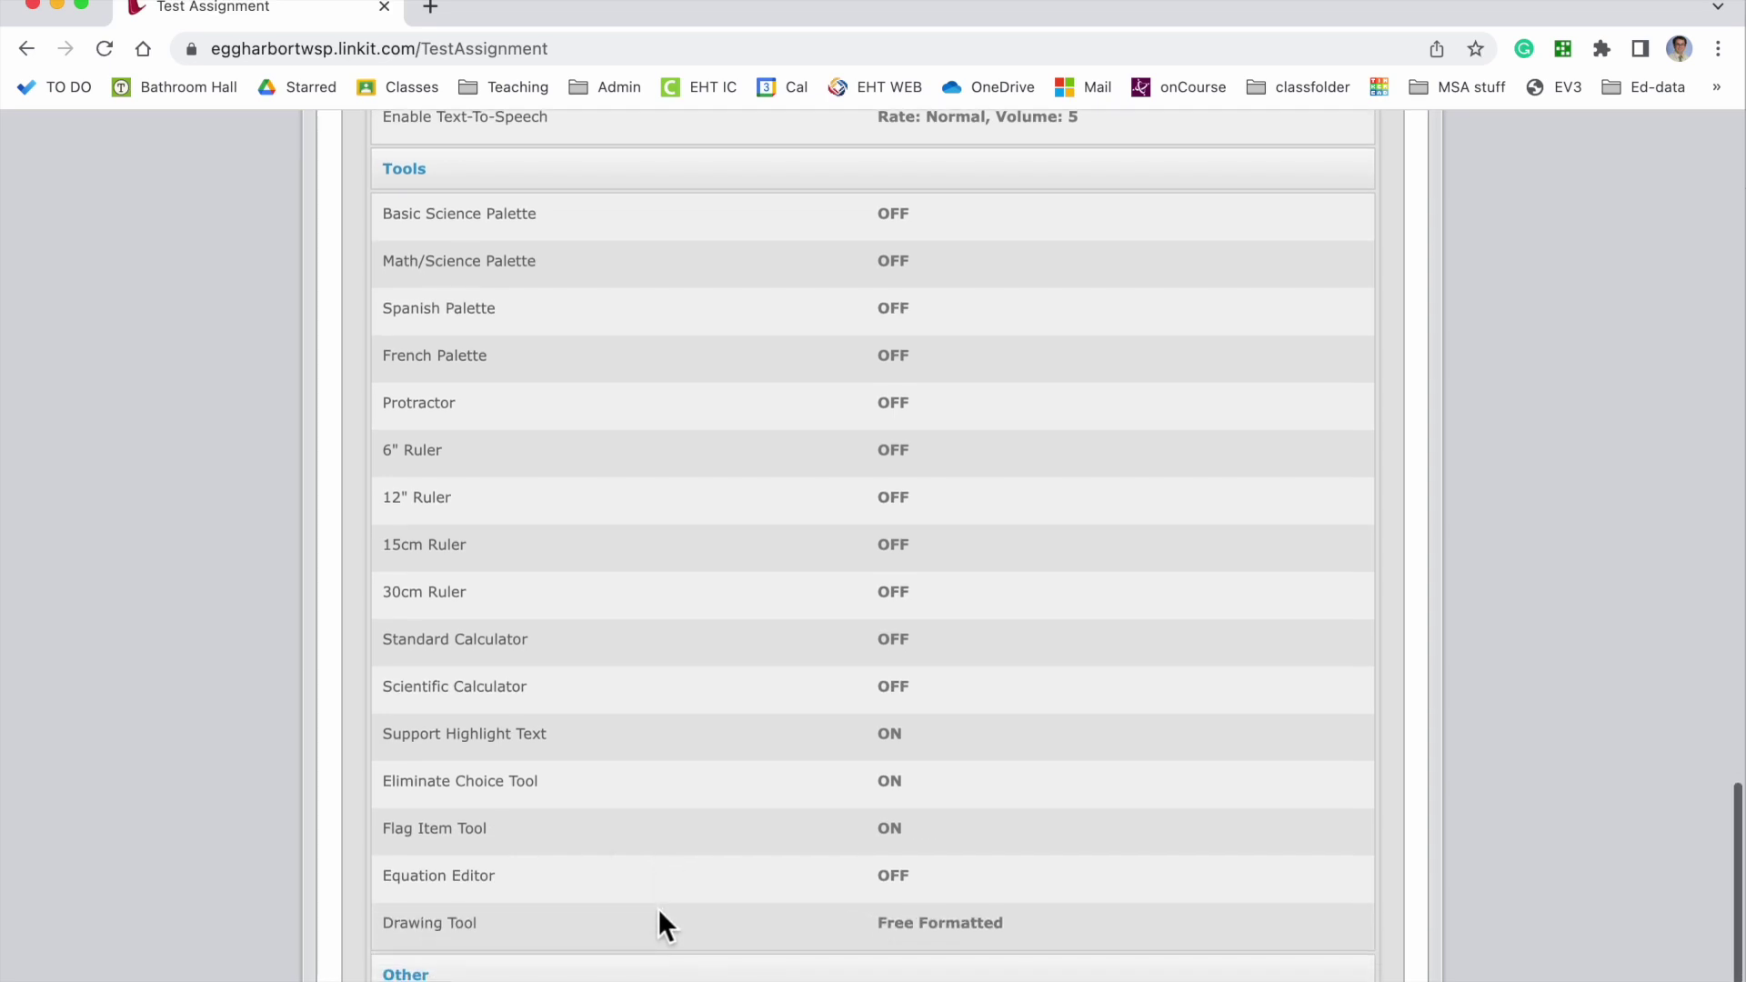
- Review the Other section of the test preferences, covering test review, test instructions and the incomplete answer warning
scroll(673, 962, down, 3)
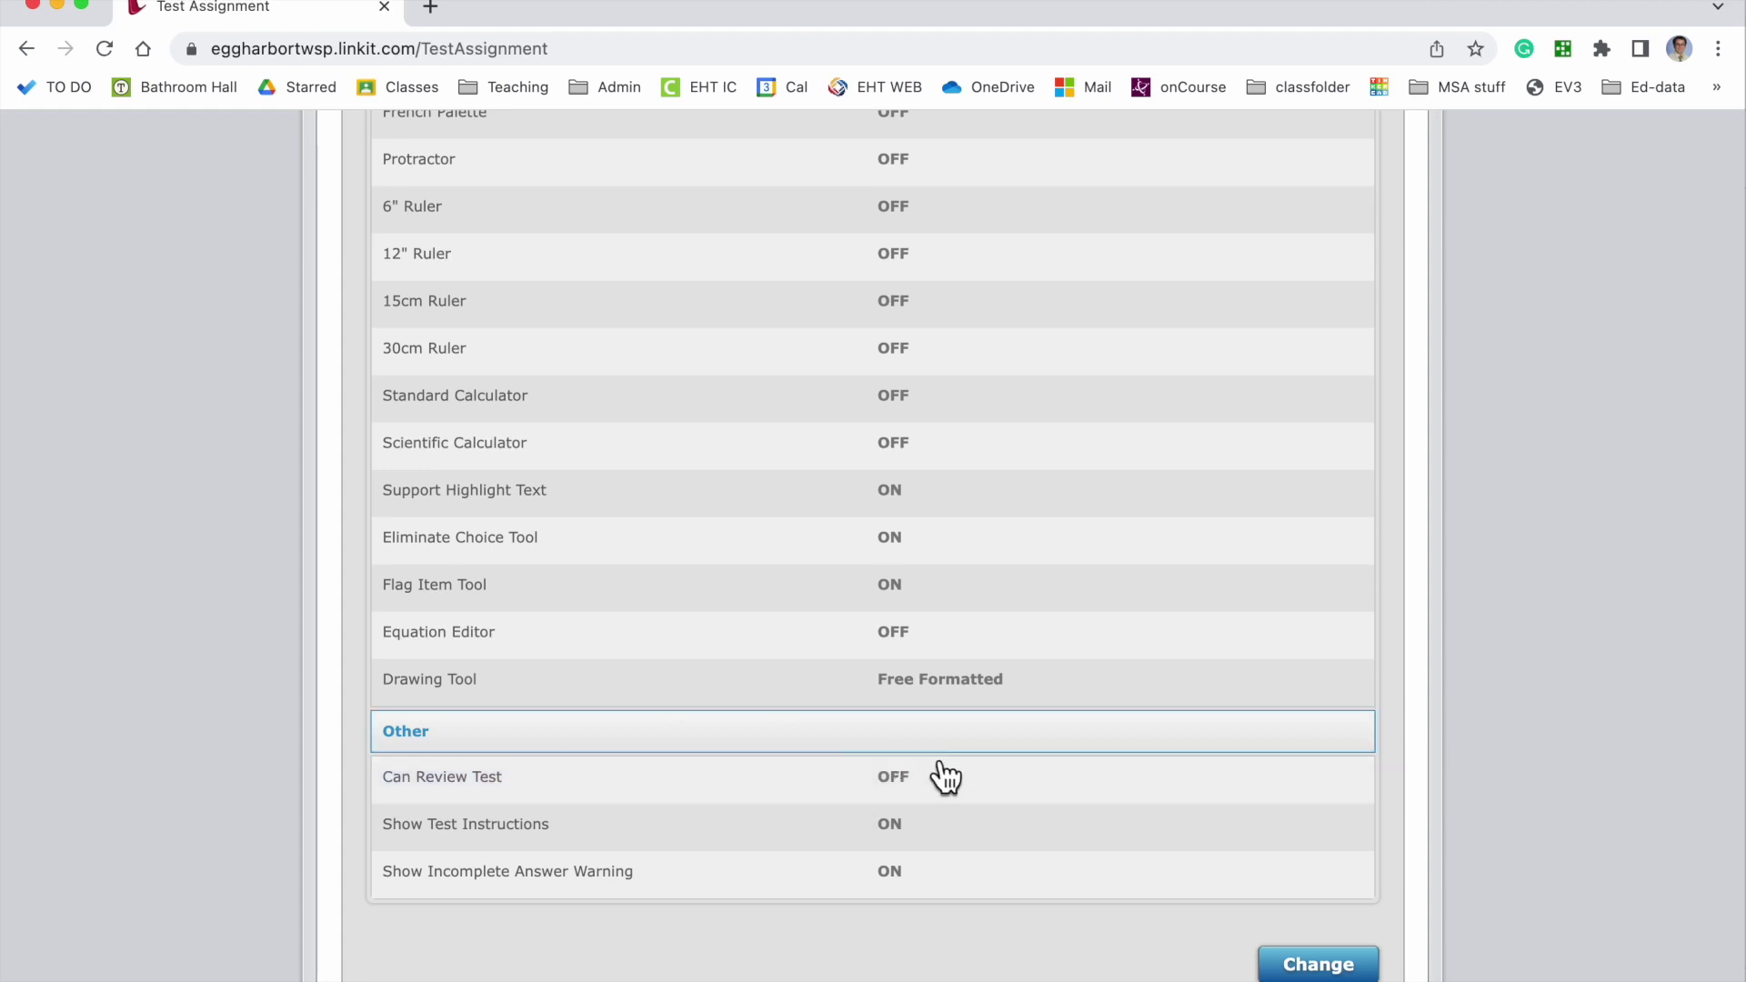
scroll(828, 876, down, 3)
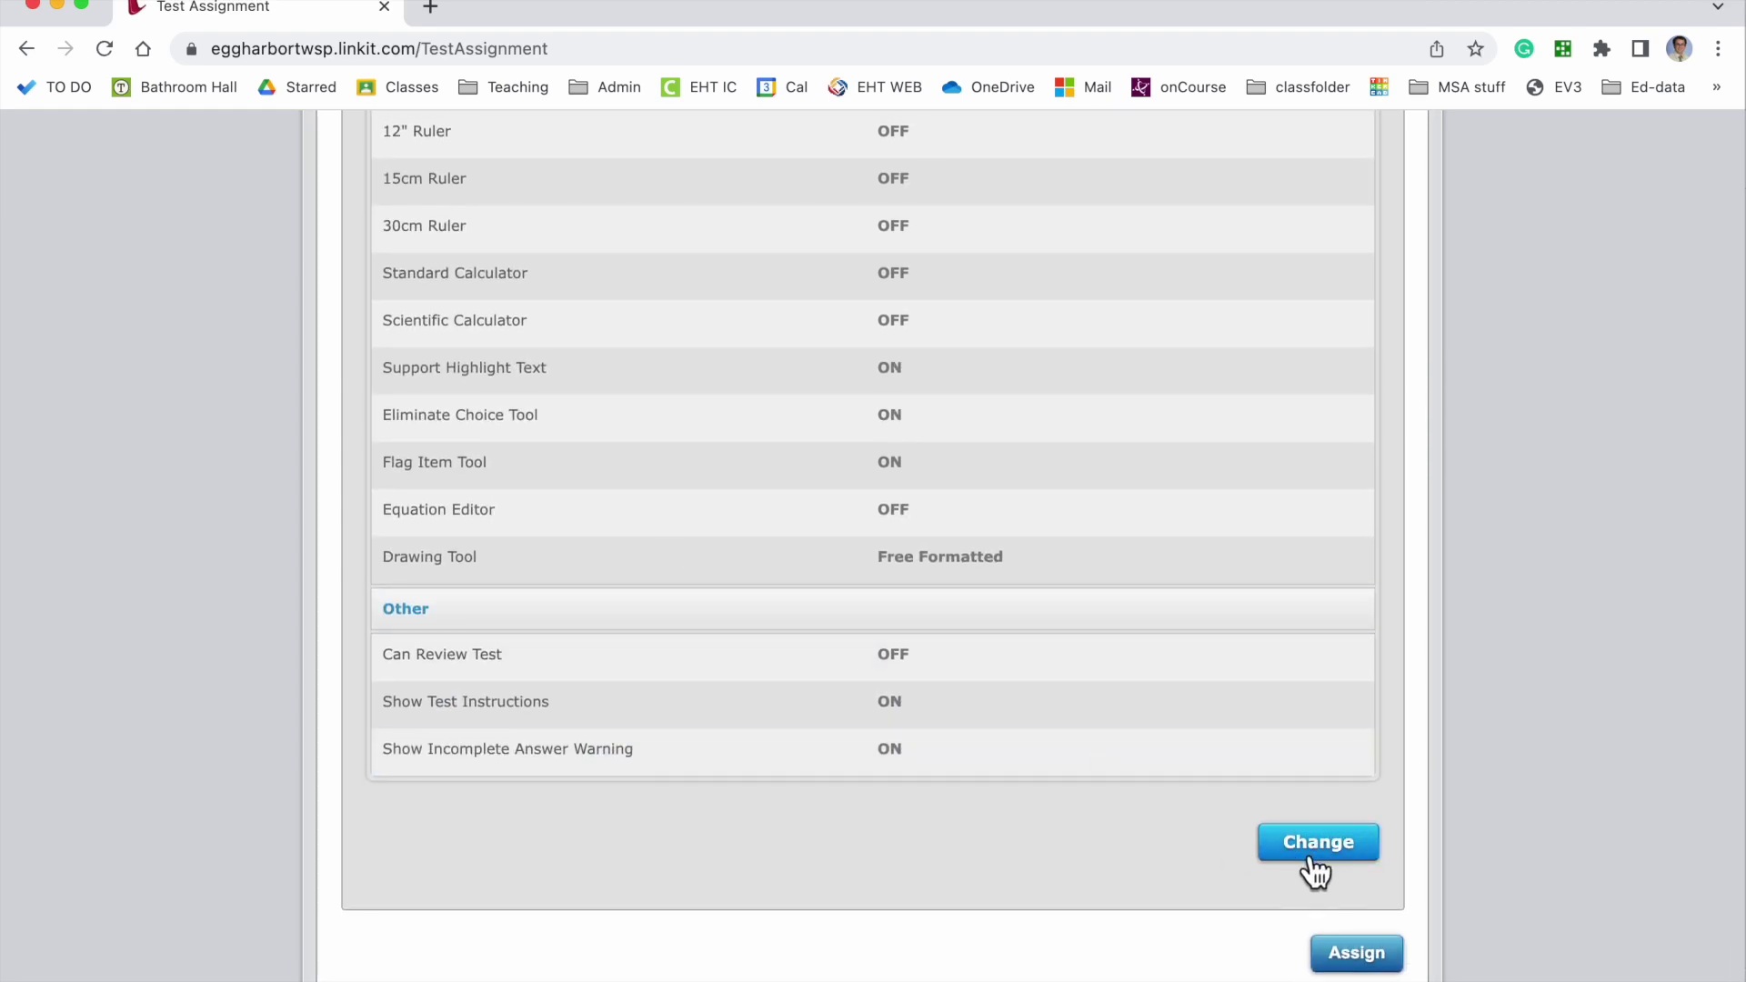
scroll(726, 717, up, 3)
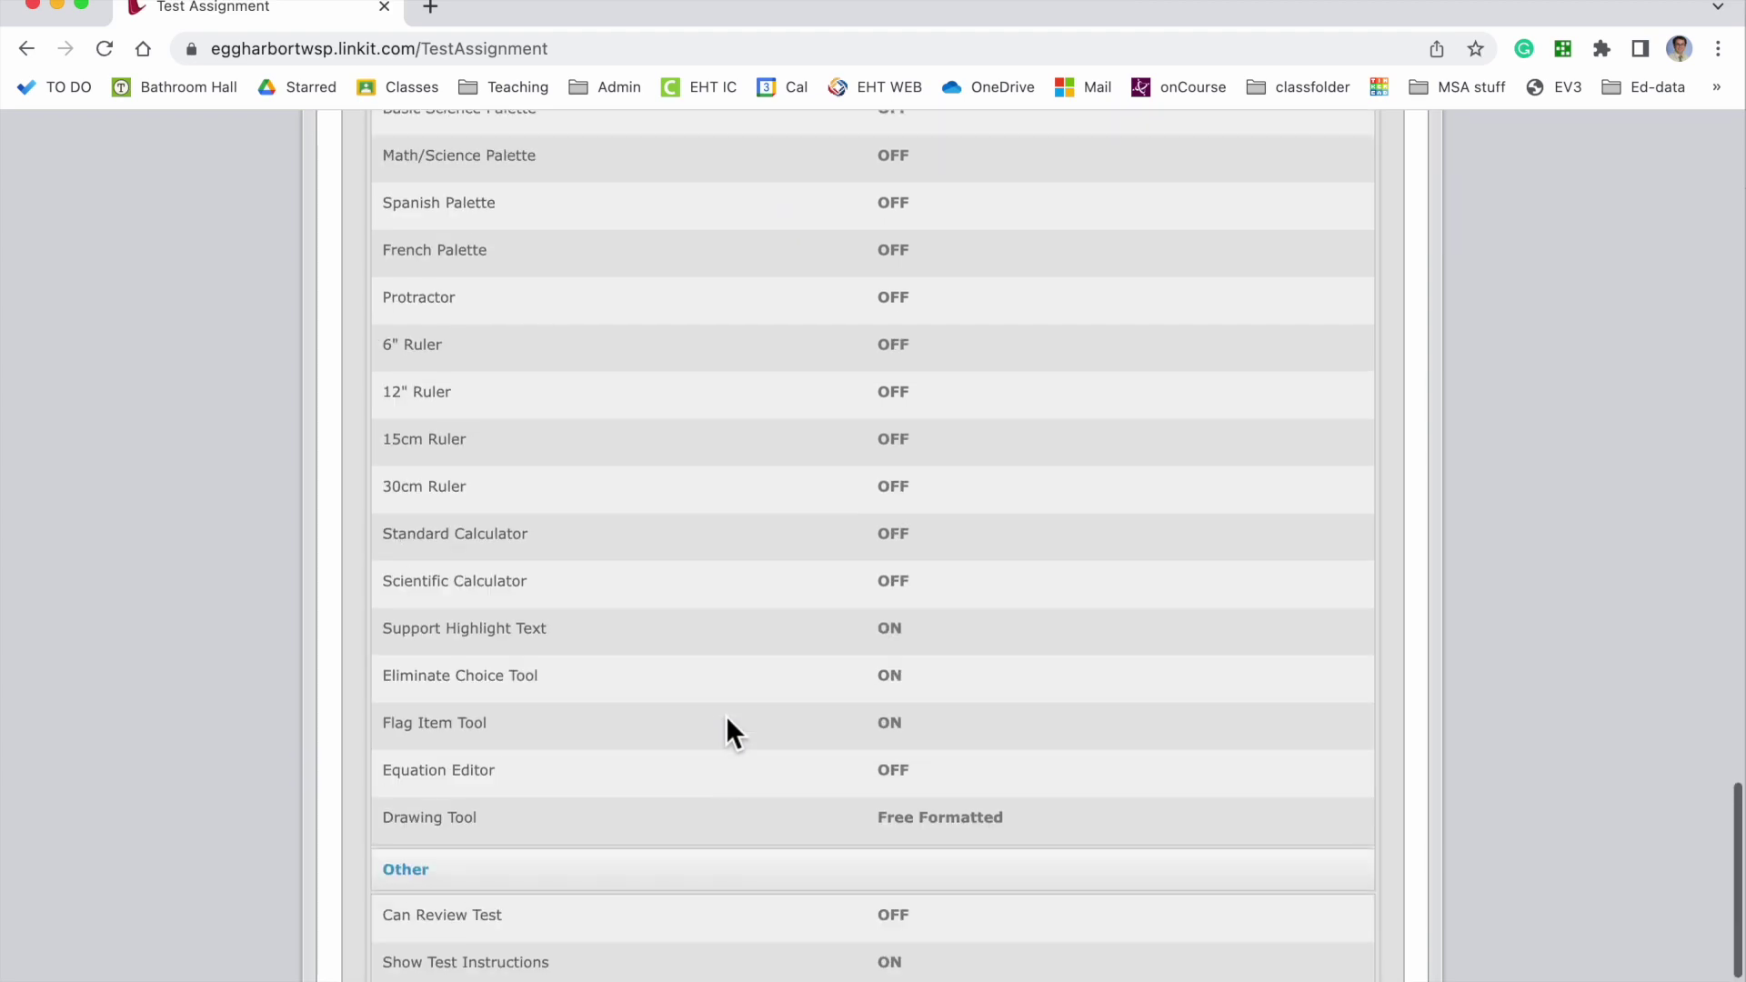
scroll(725, 717, down, 3)
scroll(1170, 658, up, 1)
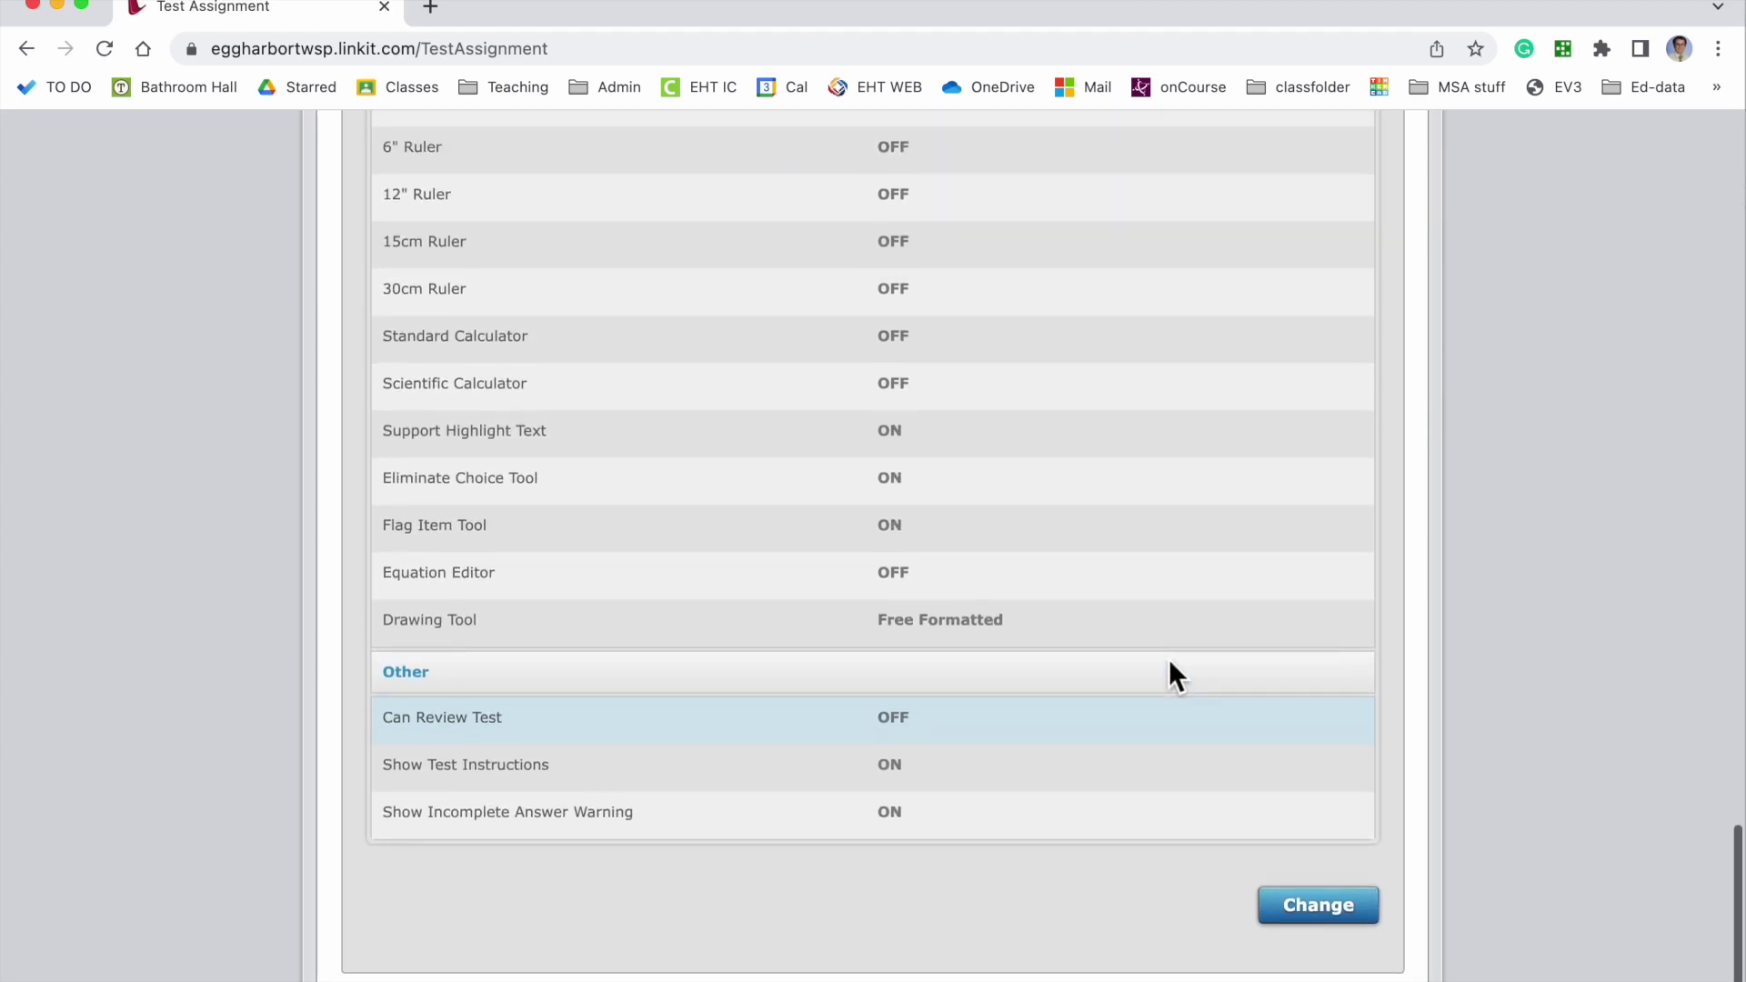
- Assign the Biology Chapter 2 test to HN Science 2.0 5201M-115, agreeing to proceed despite the existing assignments
scroll(1170, 658, down, 1)
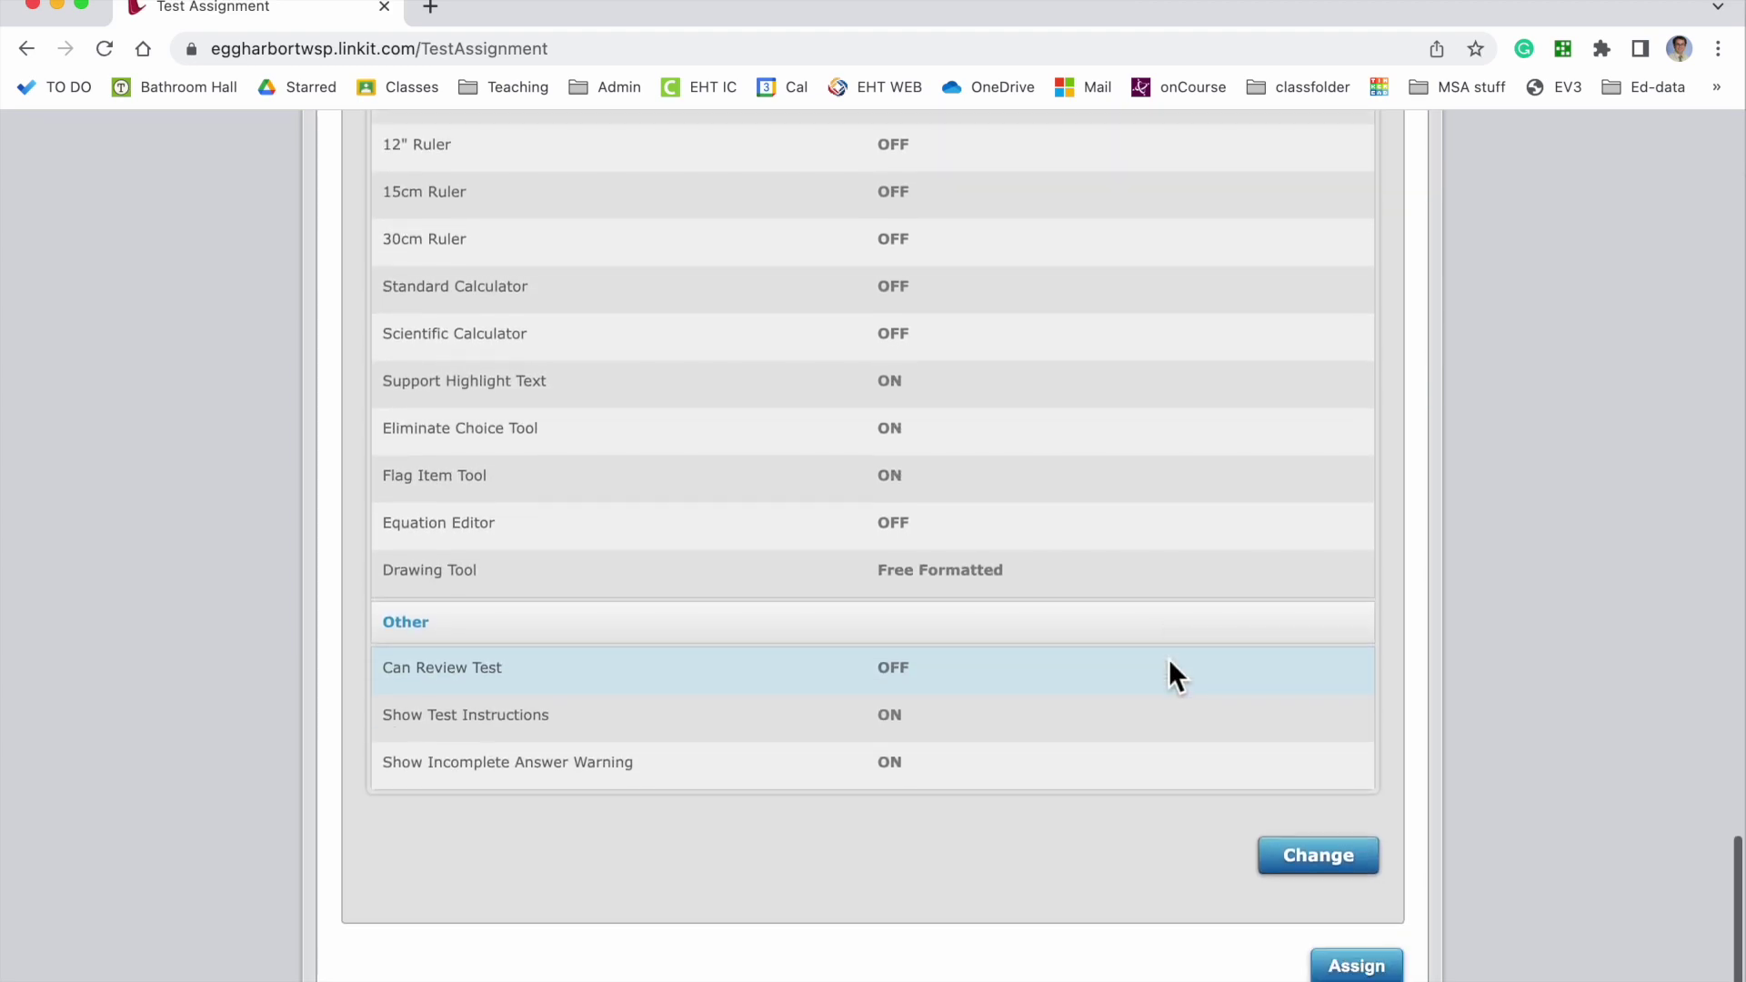
click(1356, 973)
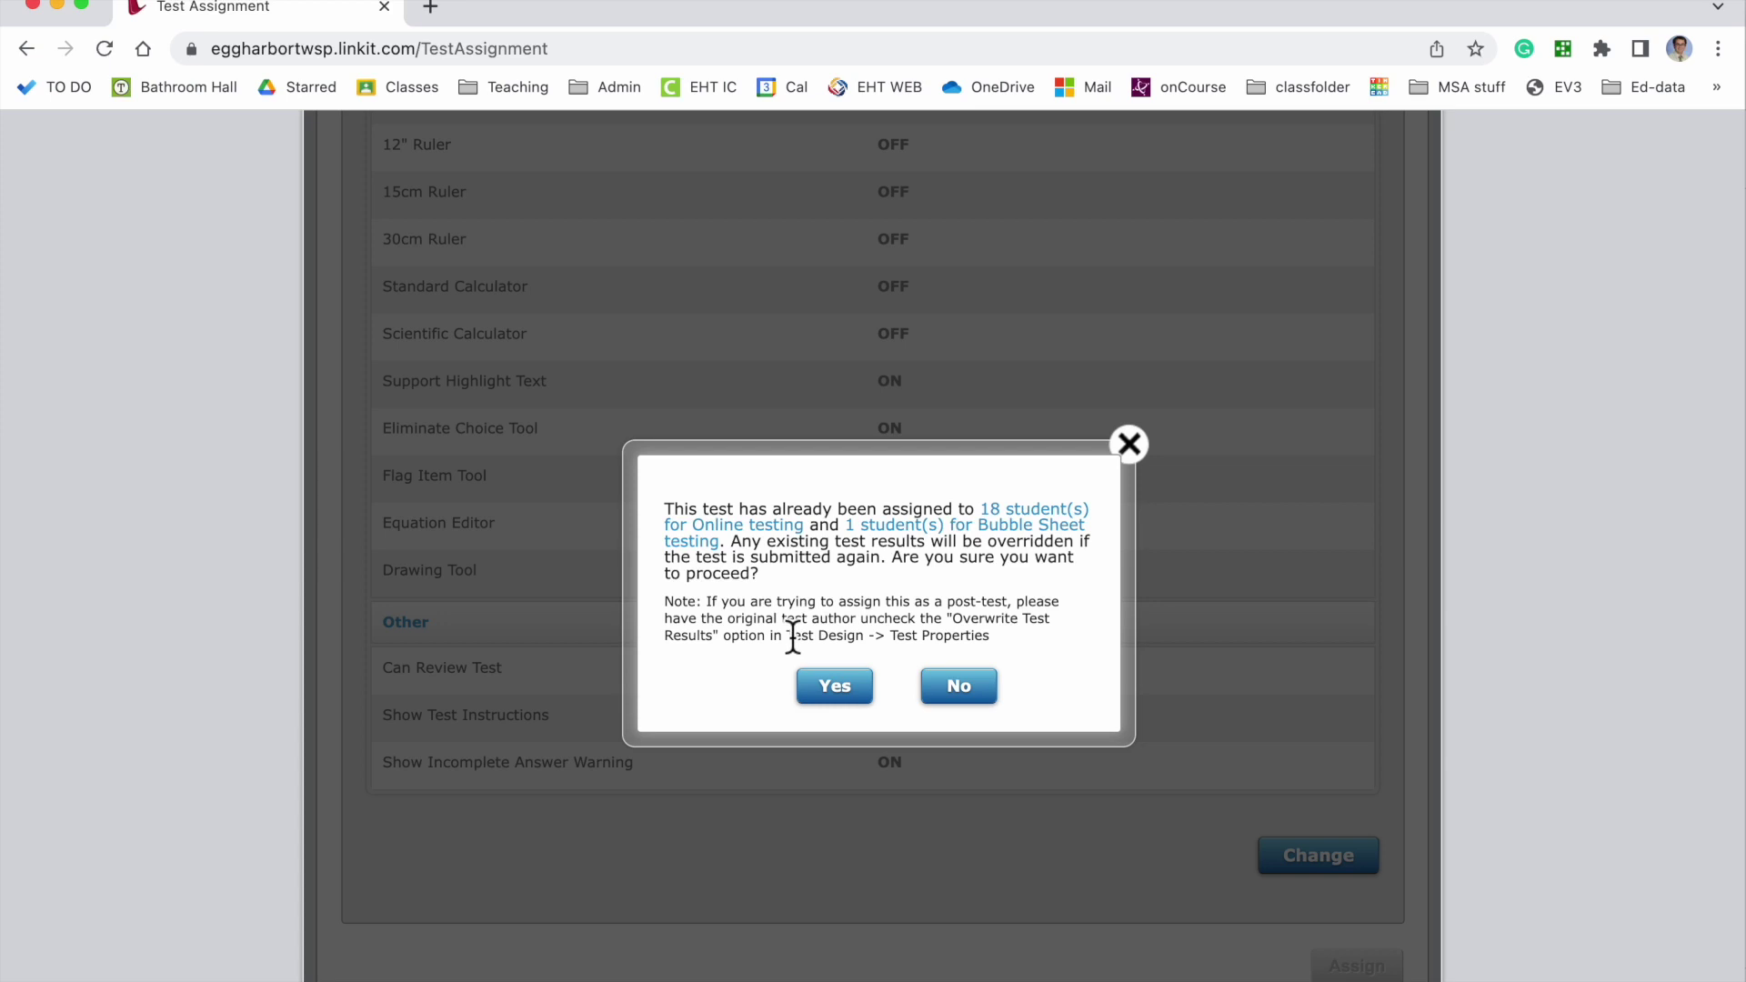
click(826, 712)
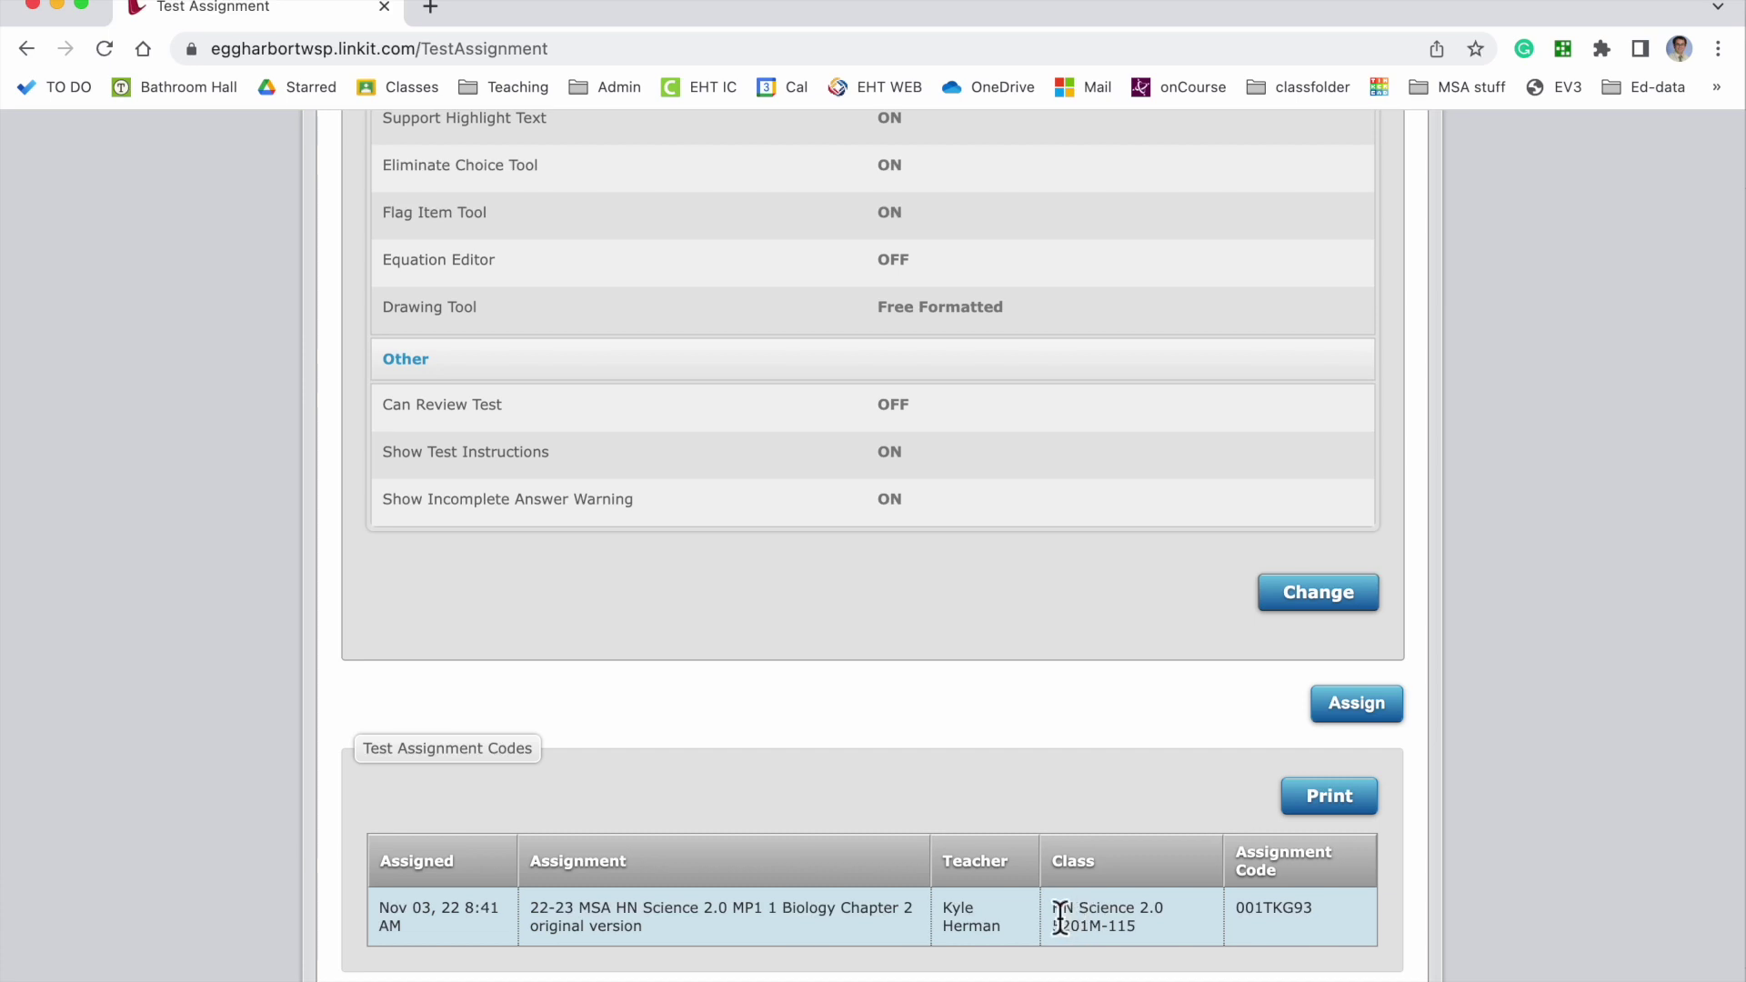
- Check the class name in the Test Assignment Codes table and highlight that class's assignment code
drag(1053, 908, 1168, 910)
drag(1053, 926, 1319, 909)
click(1245, 916)
double_click(1244, 916)
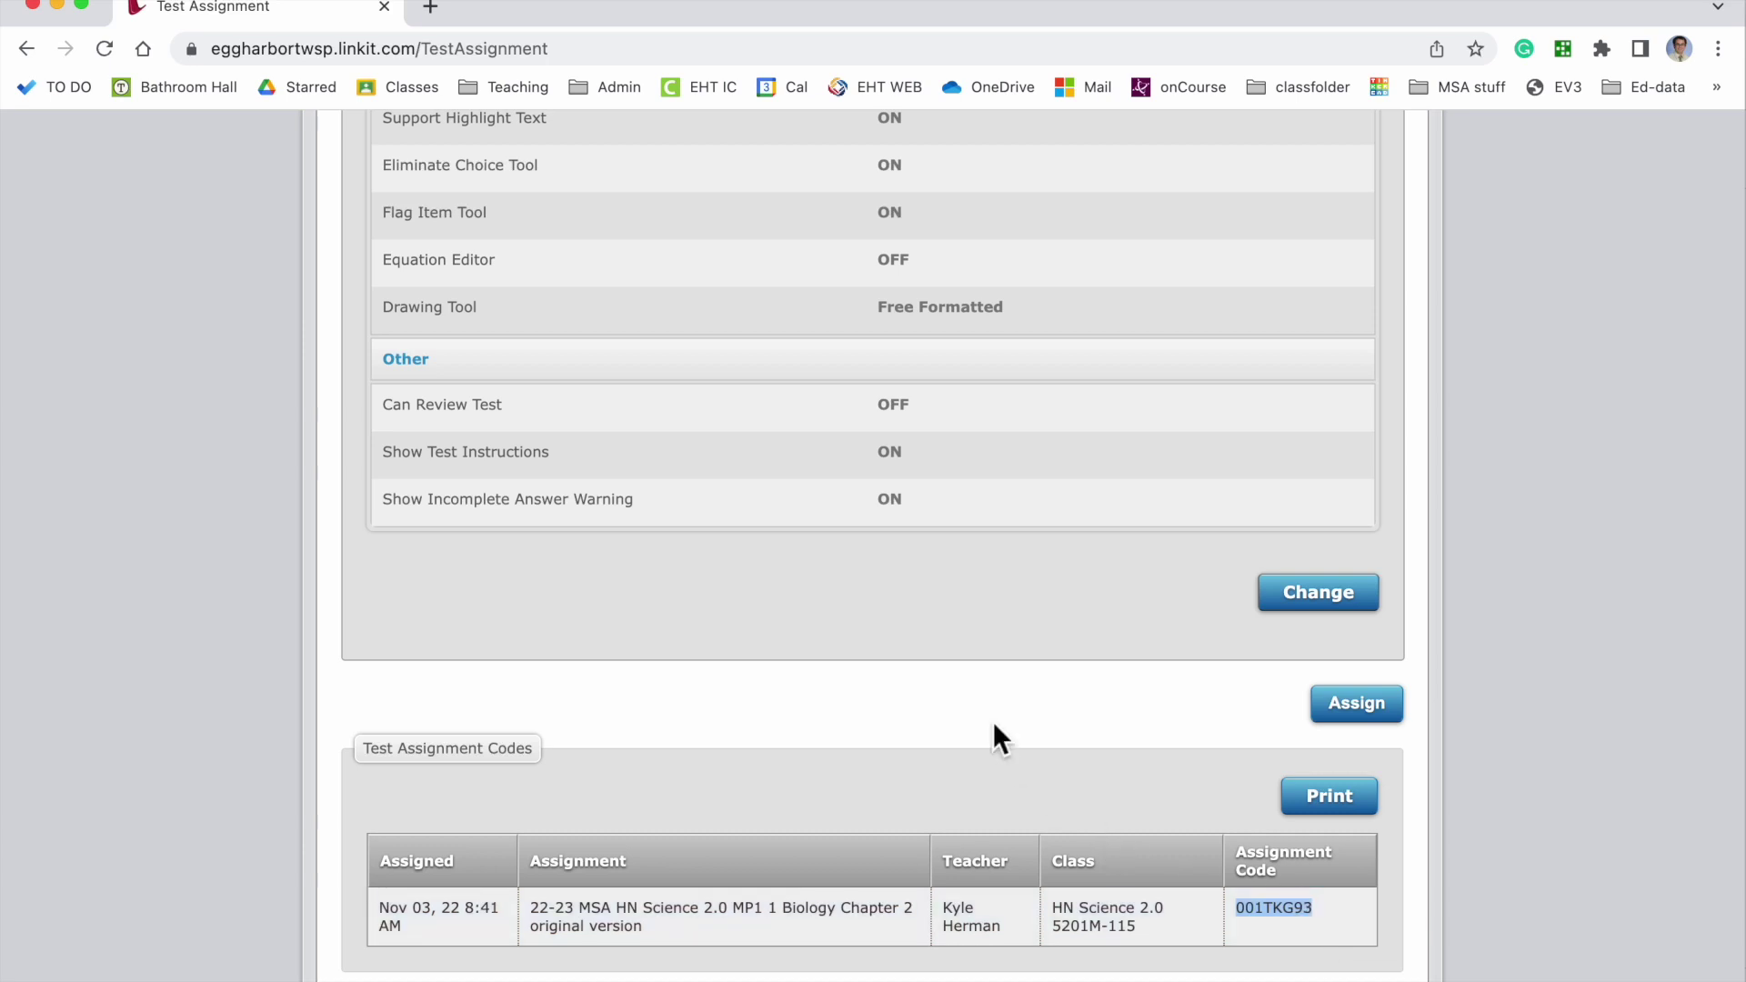
- Change the class to HN Science 2.0 5201M-237 and assign the same test to it, agreeing to proceed
scroll(993, 724, up, 20)
scroll(993, 722, up, 13)
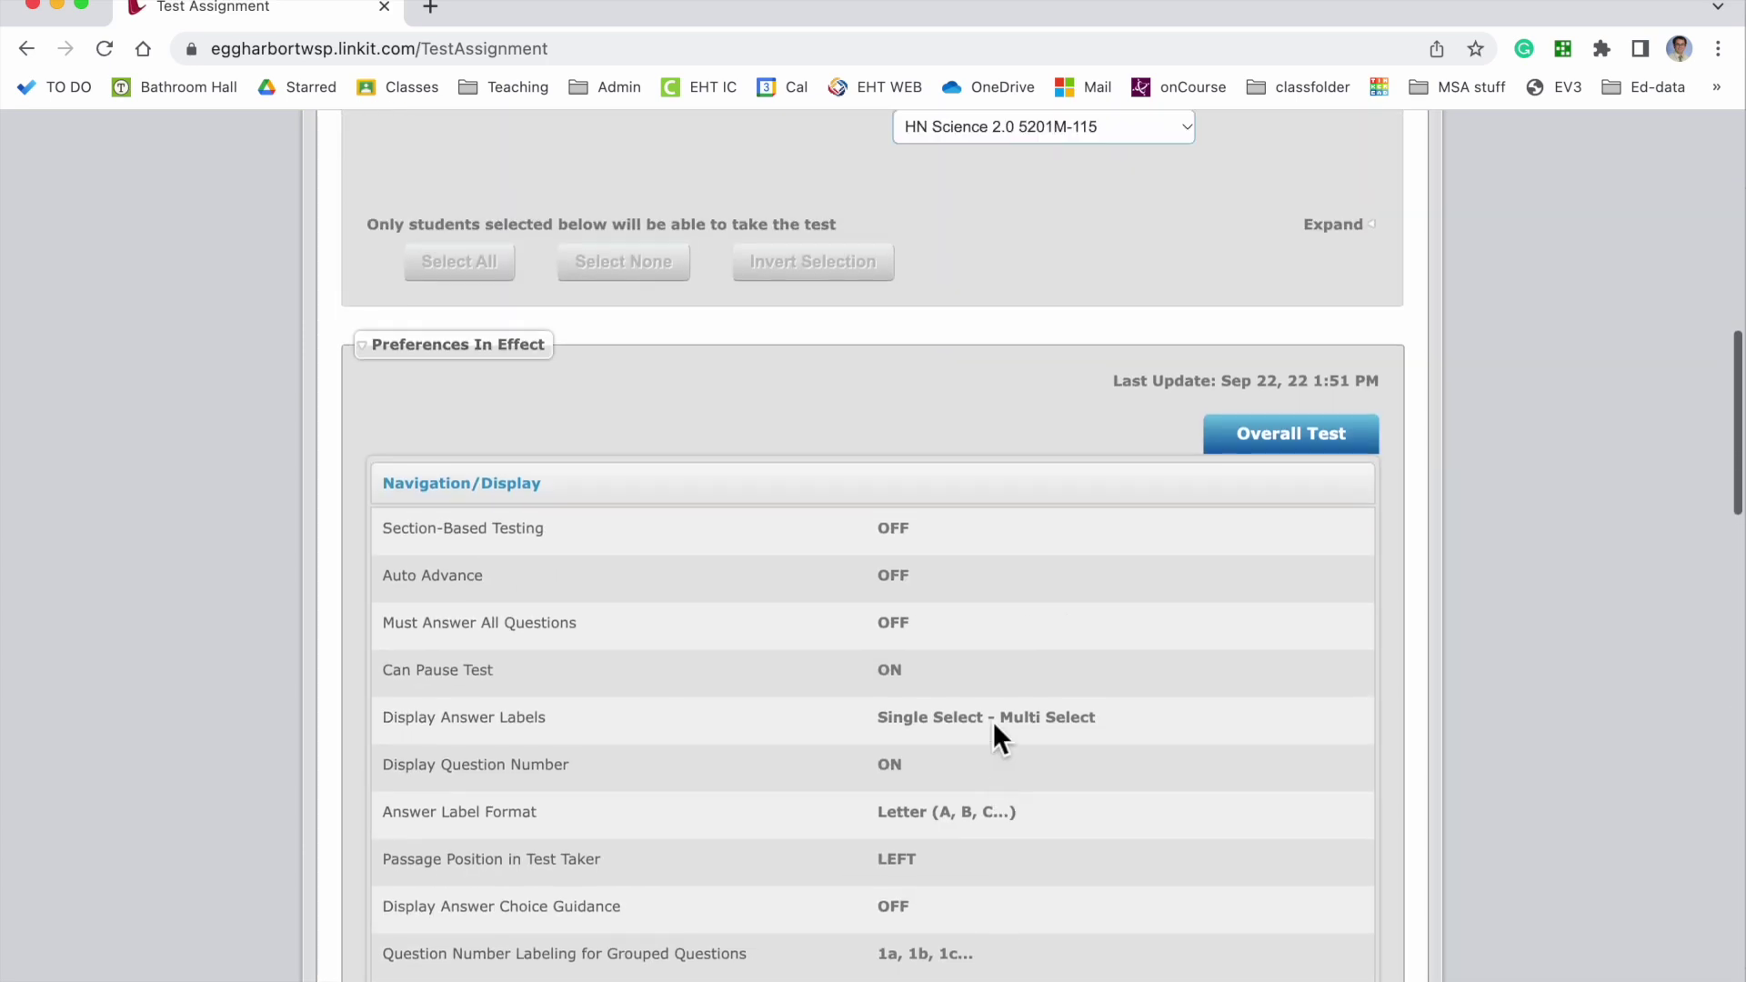
click(1011, 602)
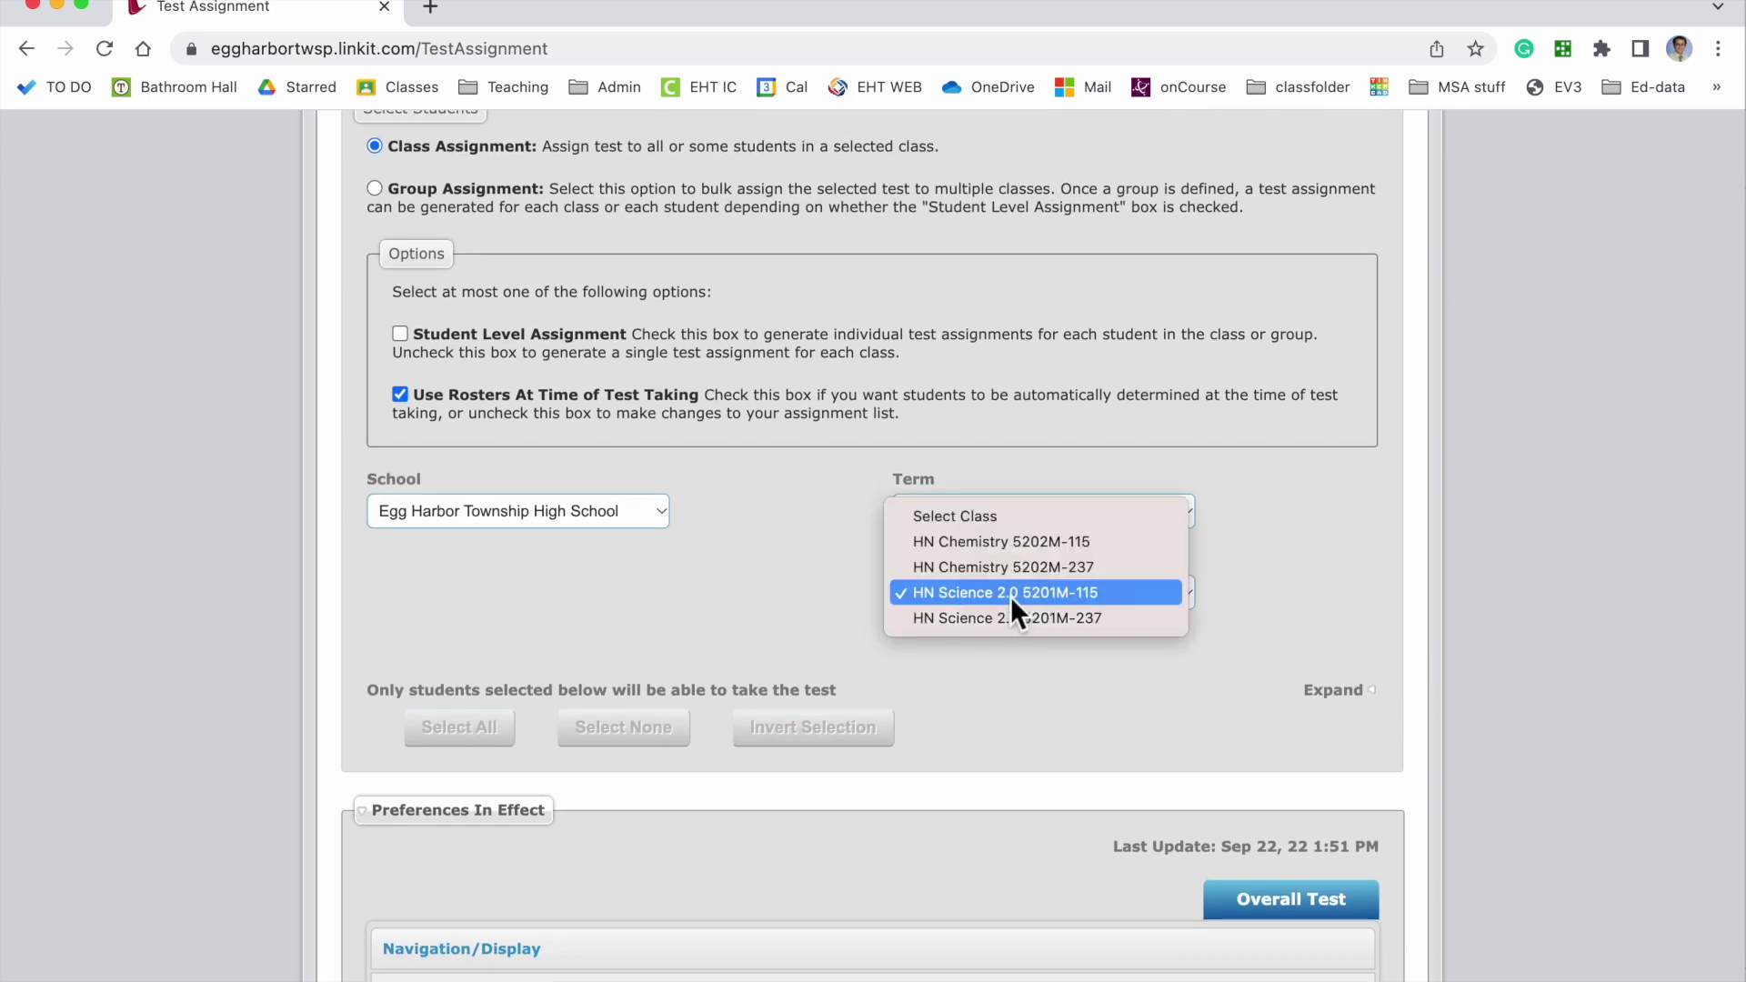
click(1023, 620)
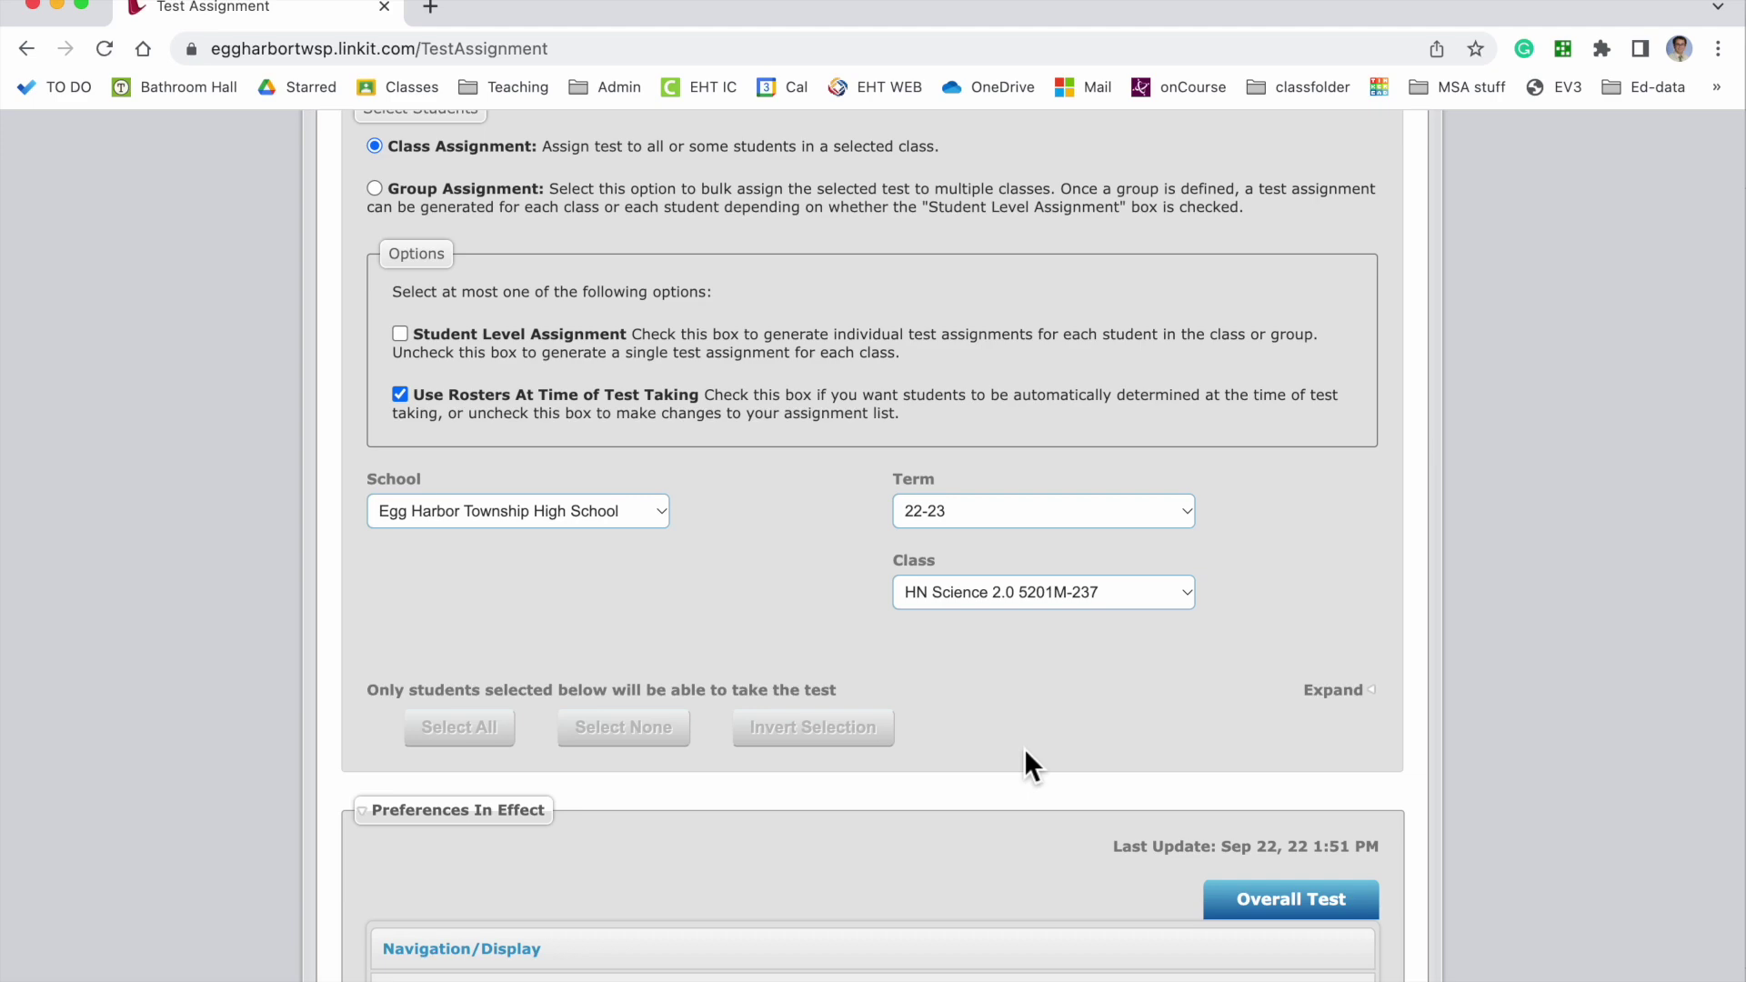
scroll(1026, 751, down, 3)
scroll(1025, 764, down, 15)
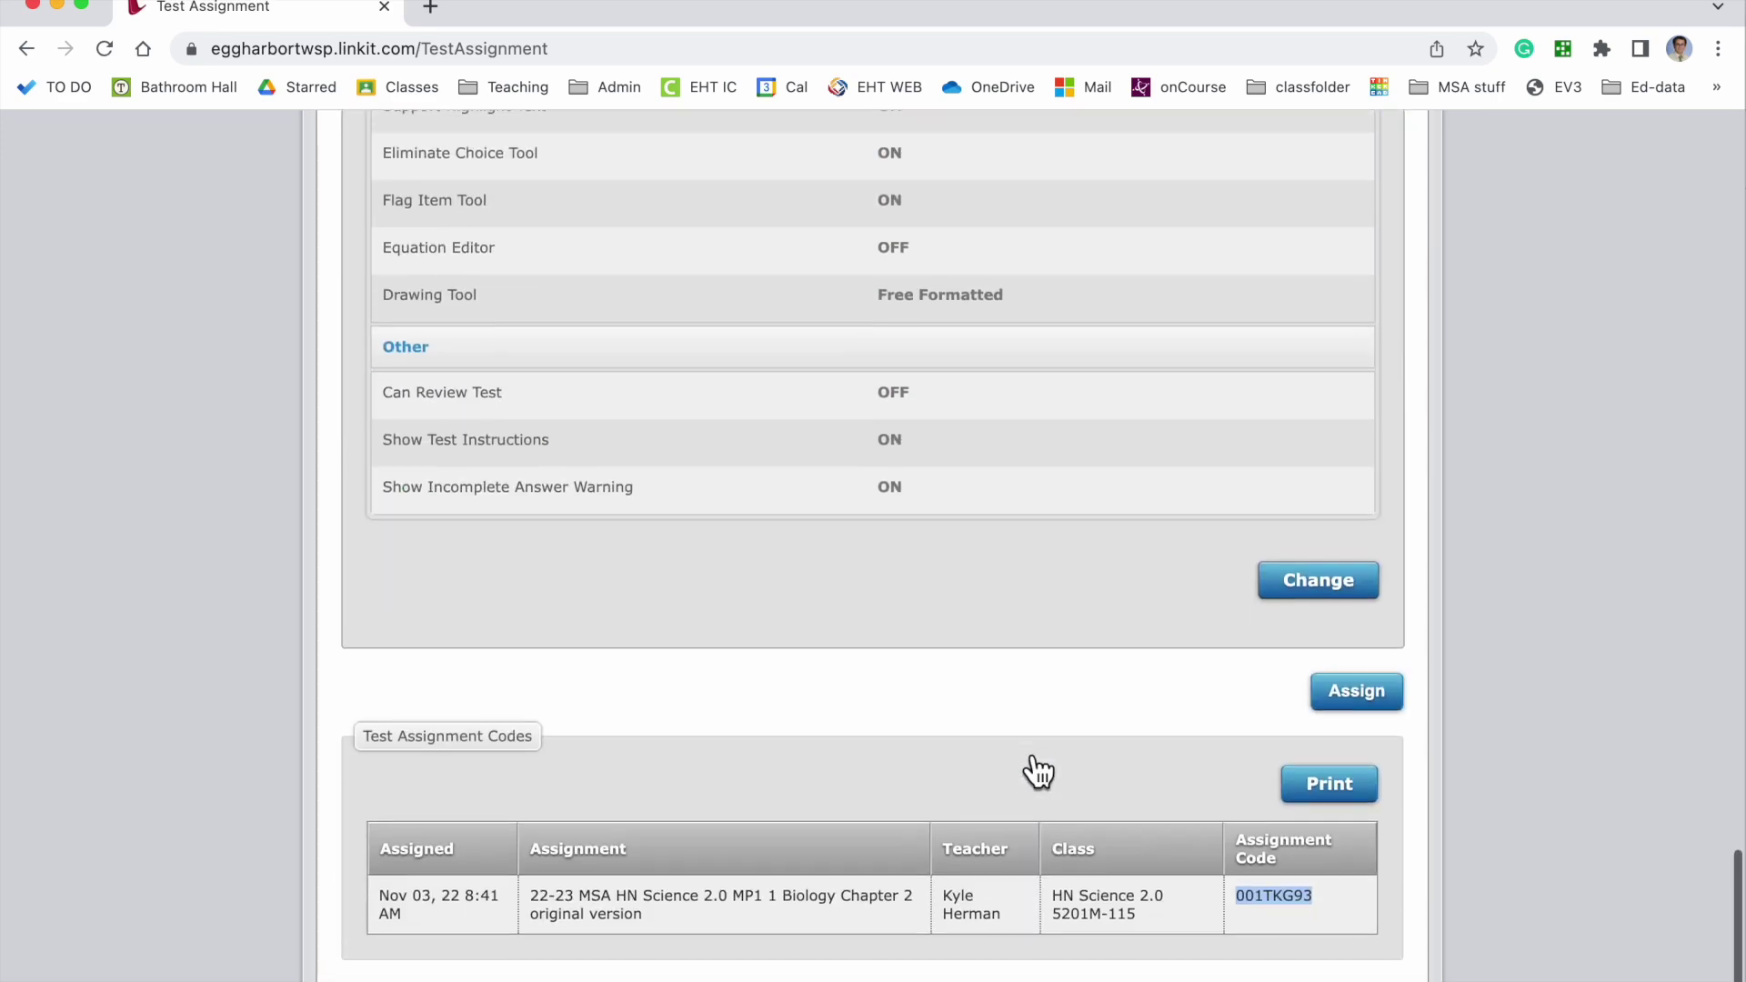
click(1362, 698)
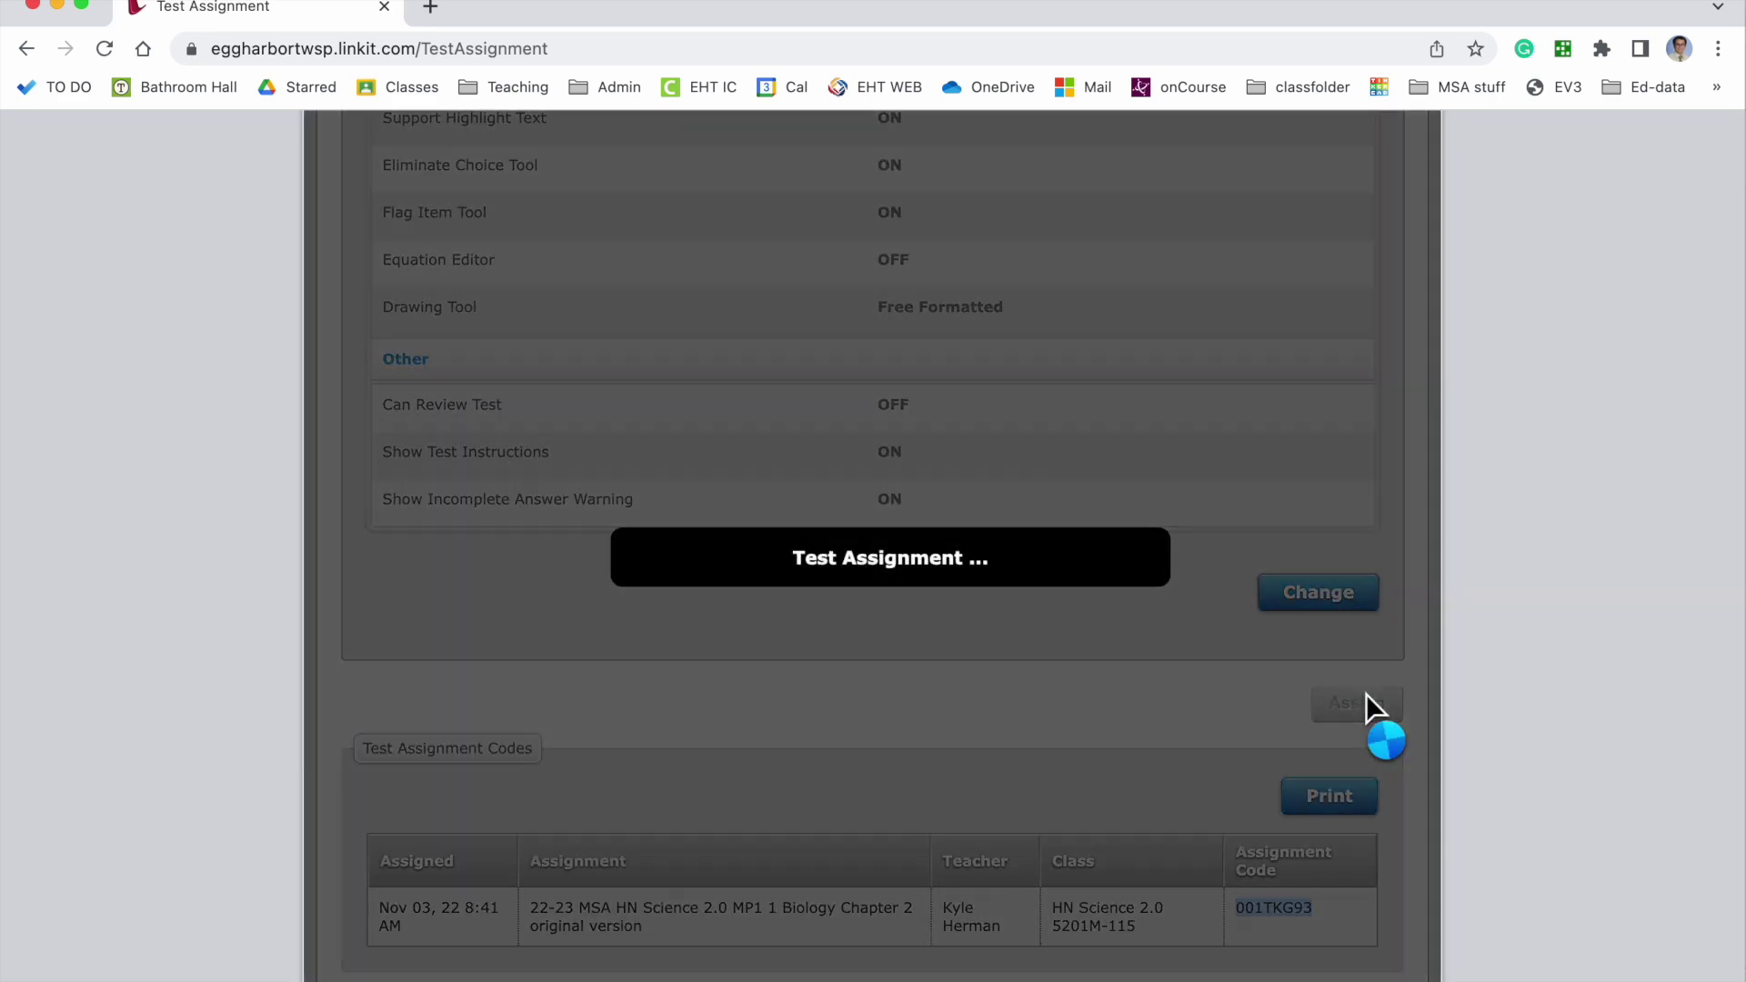
click(841, 689)
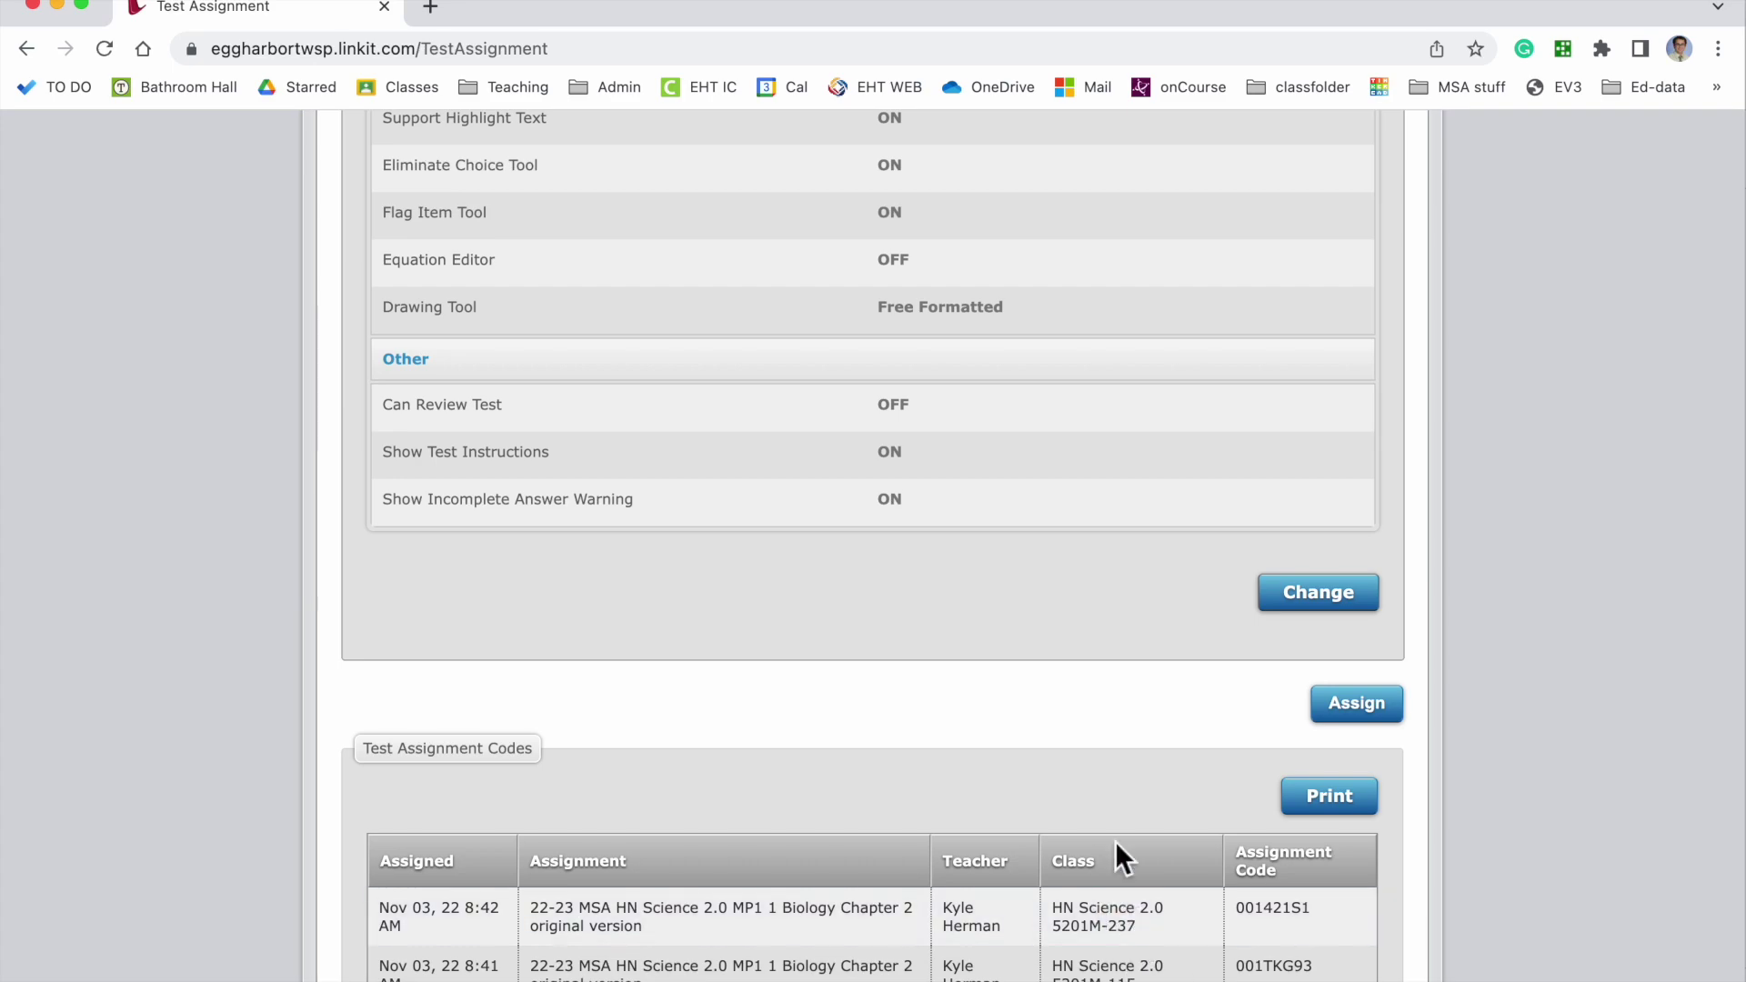
scroll(1115, 842, up, 20)
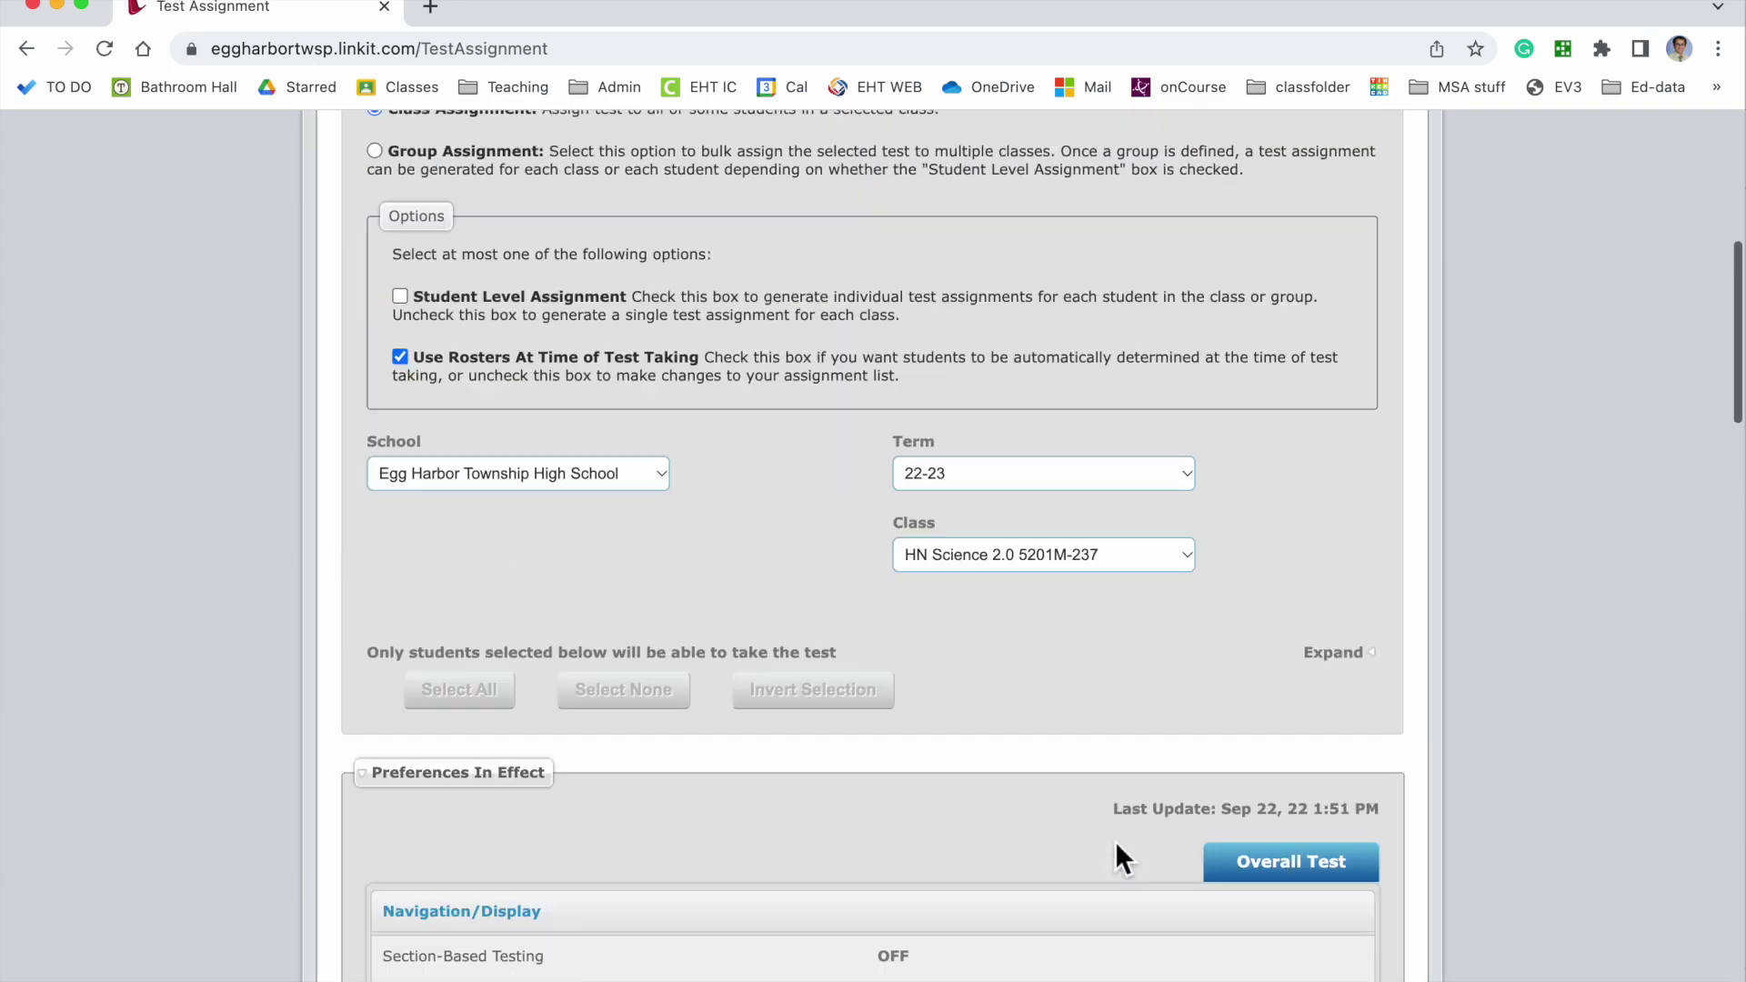
scroll(1115, 842, up, 3)
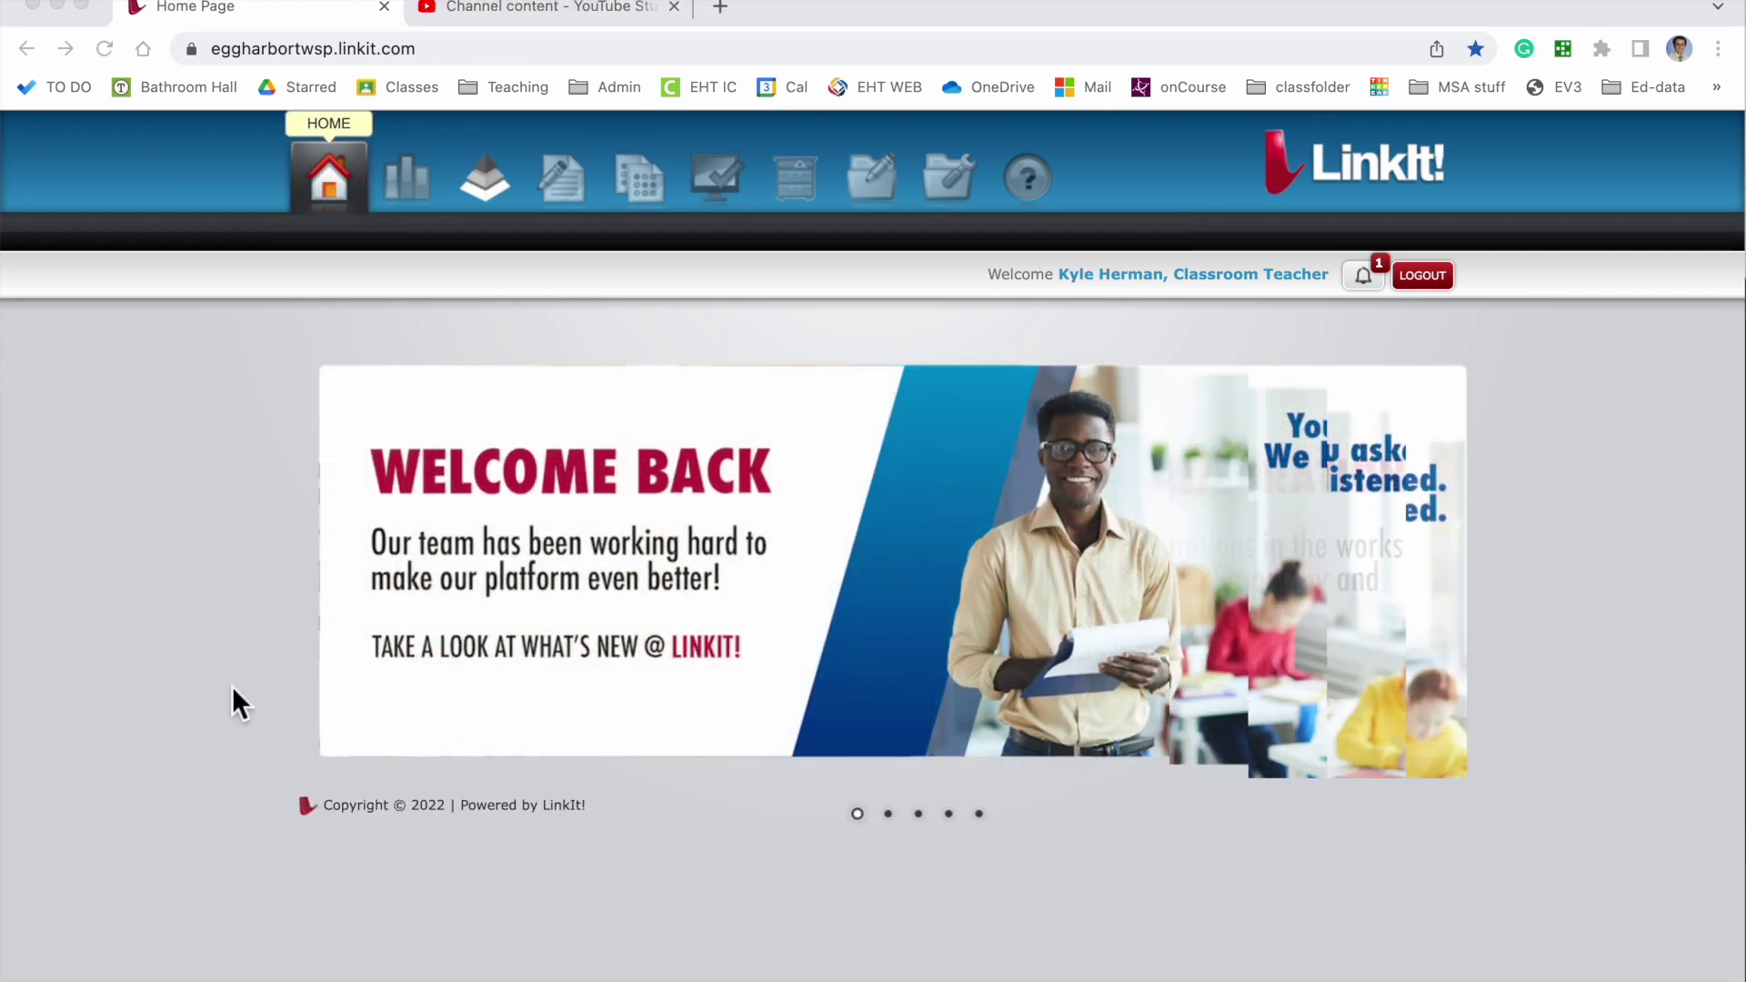
- Open the Monitor Online Test Taking page under Online Testing and go to its list of test assignments
click(178, 385)
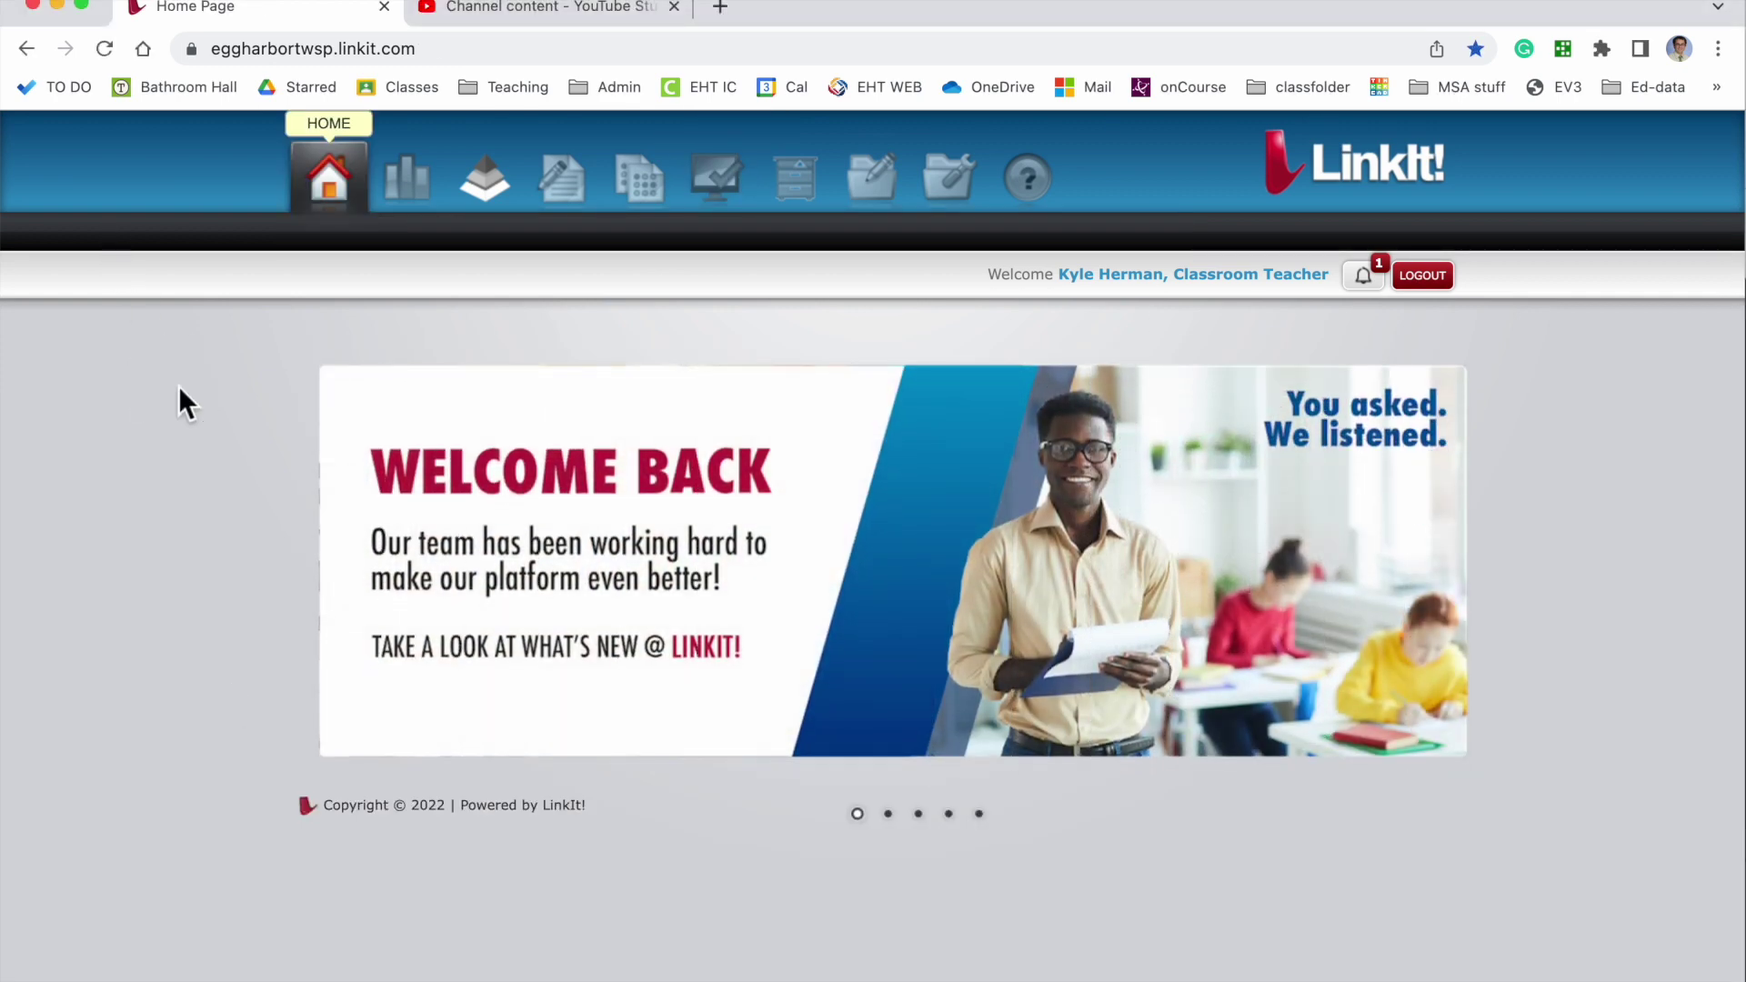
mouse_move(723, 209)
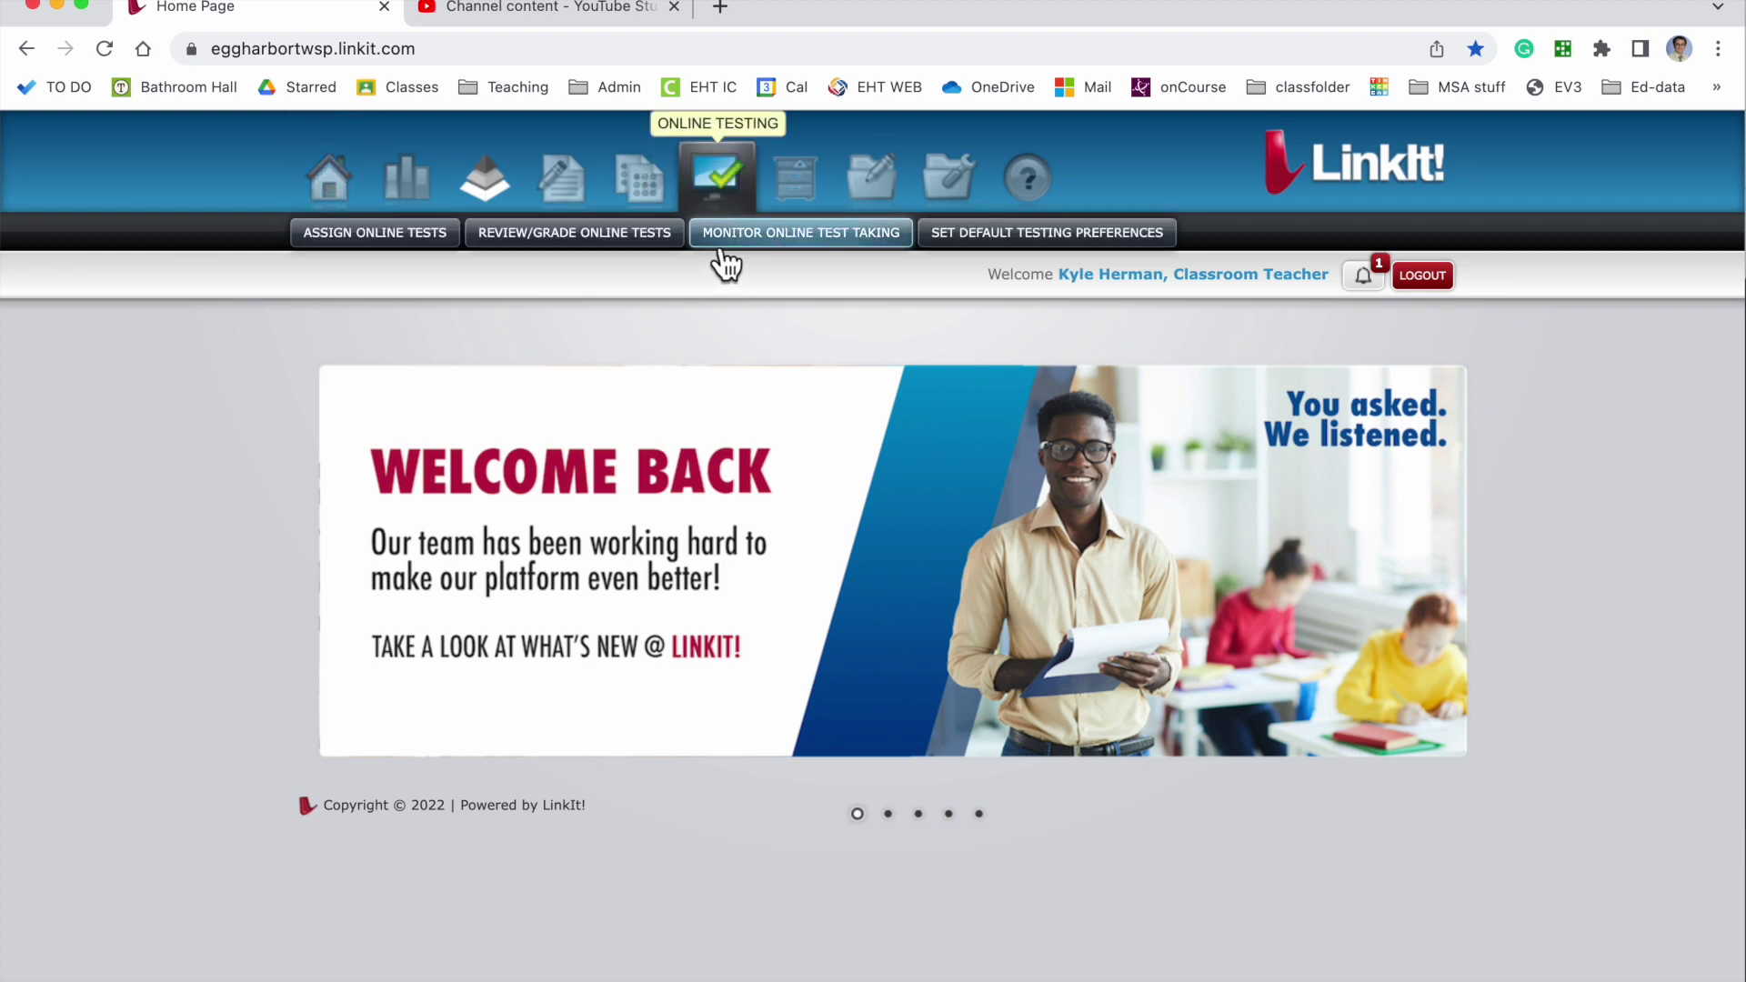
click(859, 244)
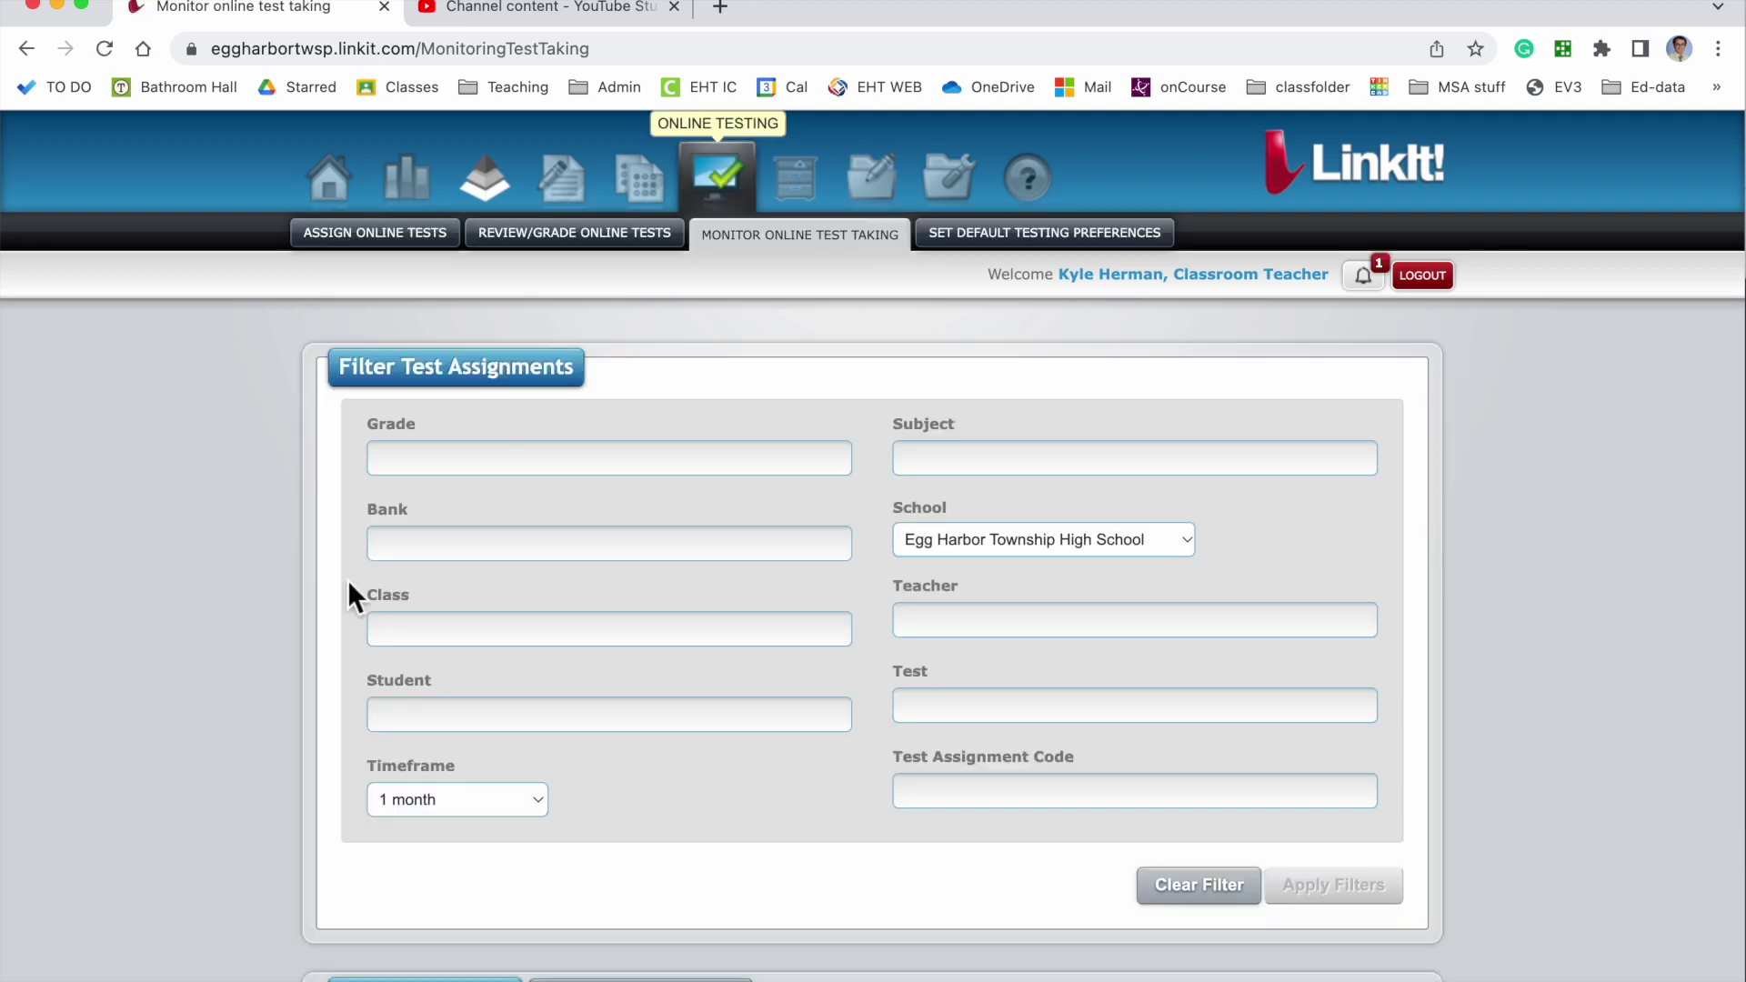
scroll(348, 580, down, 3)
scroll(309, 815, down, 2)
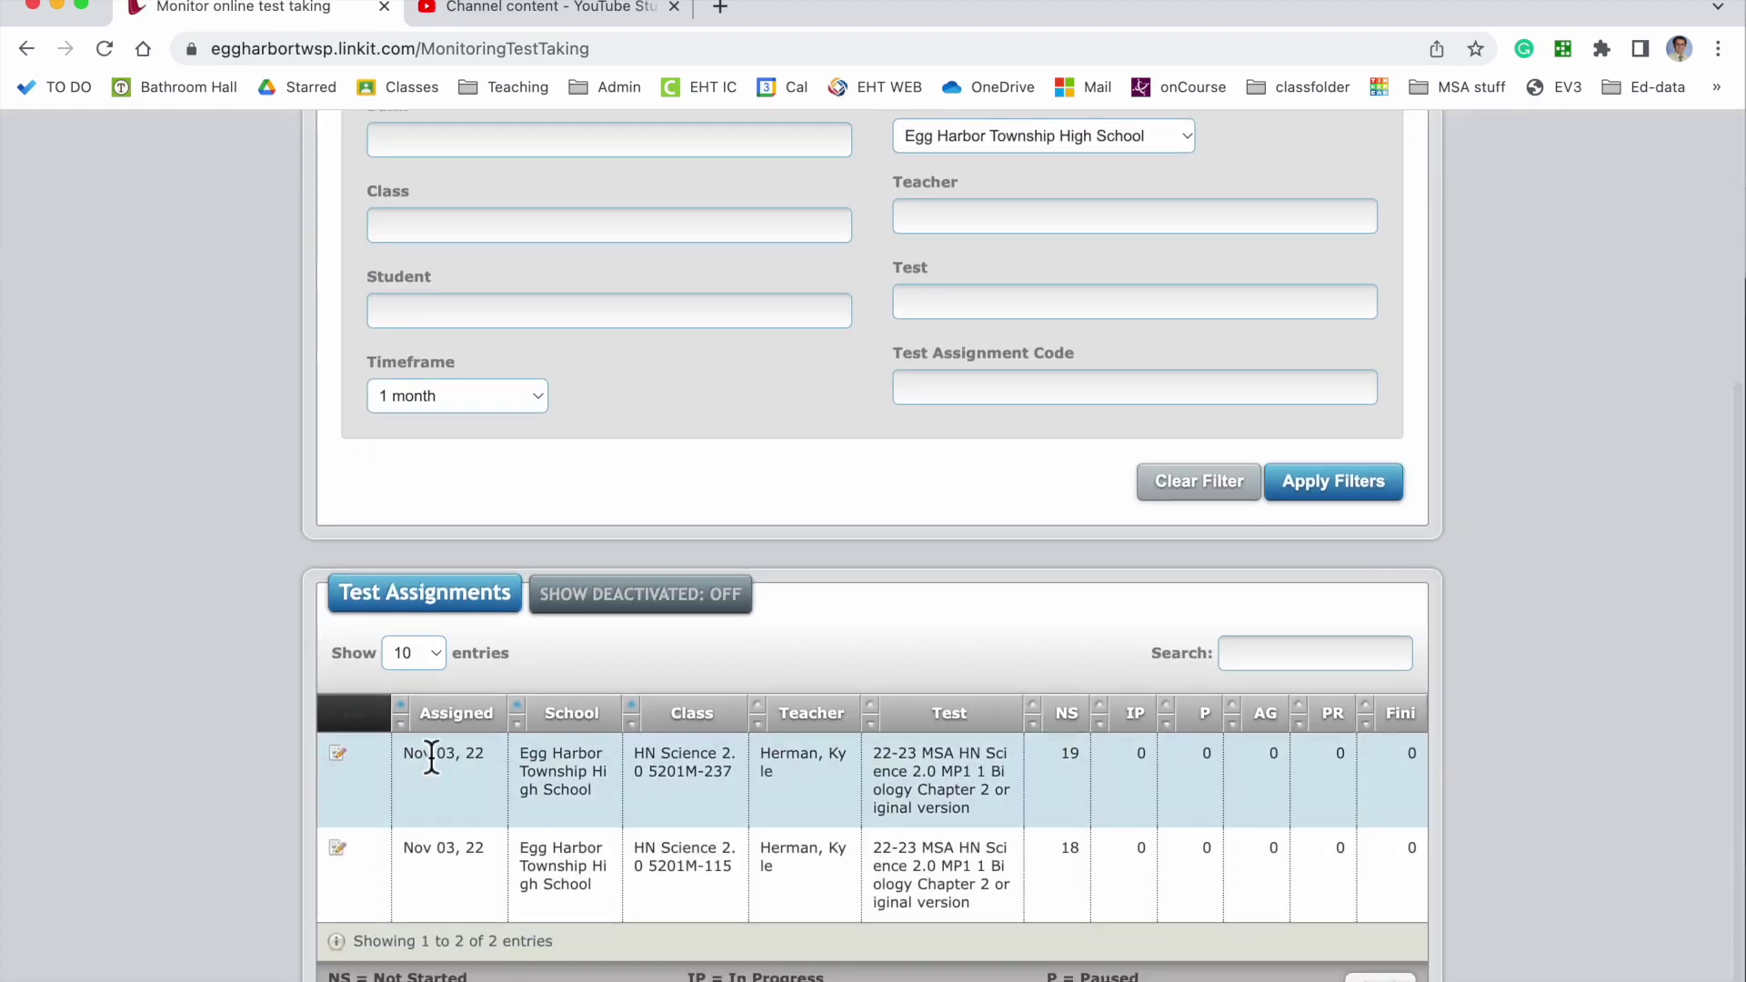